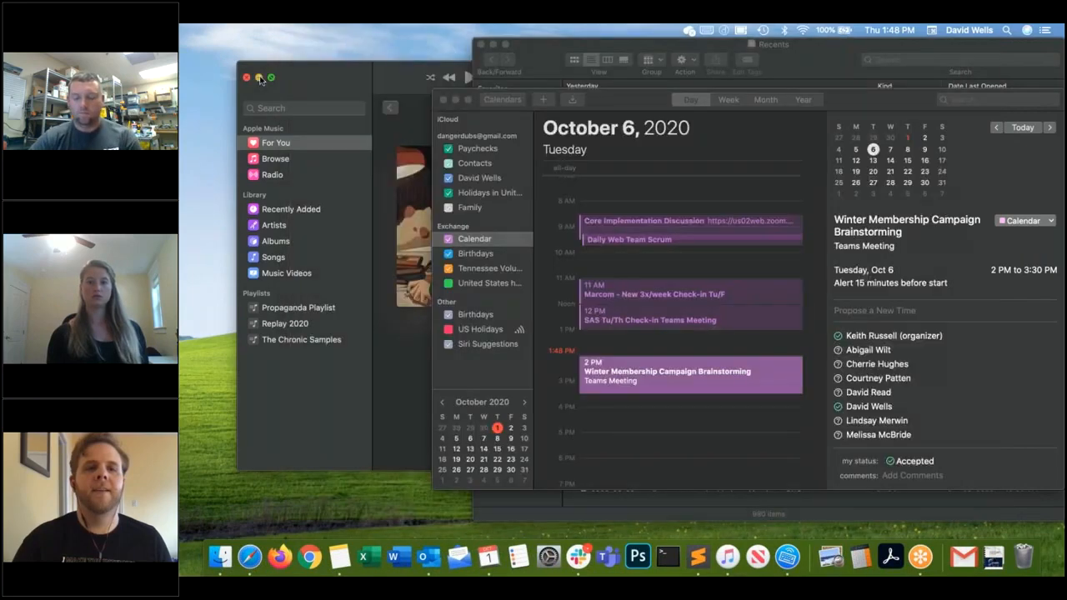
Clear the desktop by minimizing the Music window and closing the Calendar and Finder windows.
{"action": "left_click", "coordinate": [259, 77]}
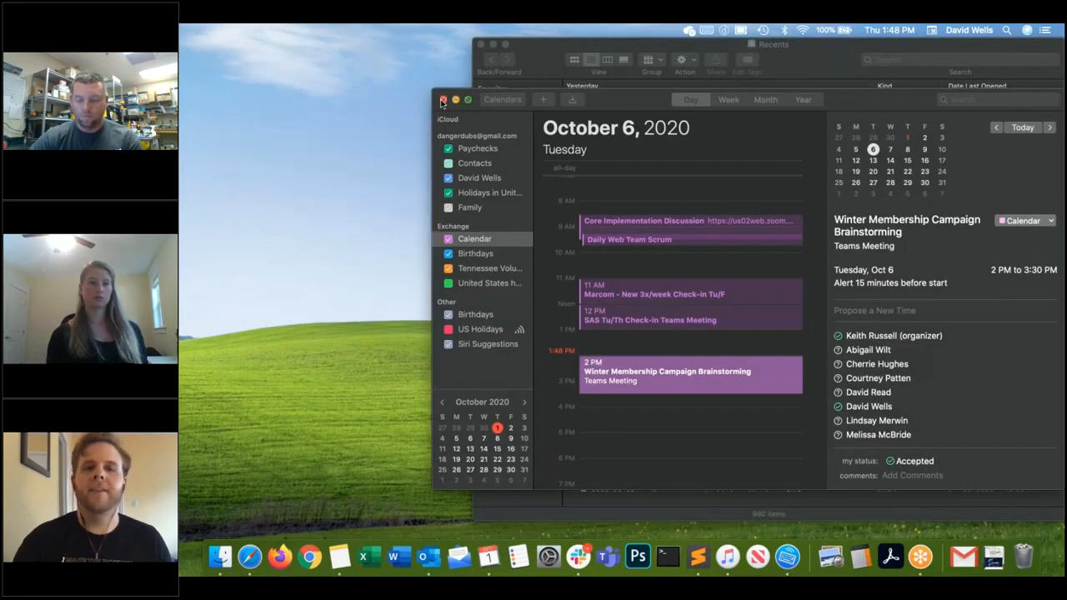
{"action": "left_click", "coordinate": [443, 101]}
{"action": "left_click", "coordinate": [482, 44]}
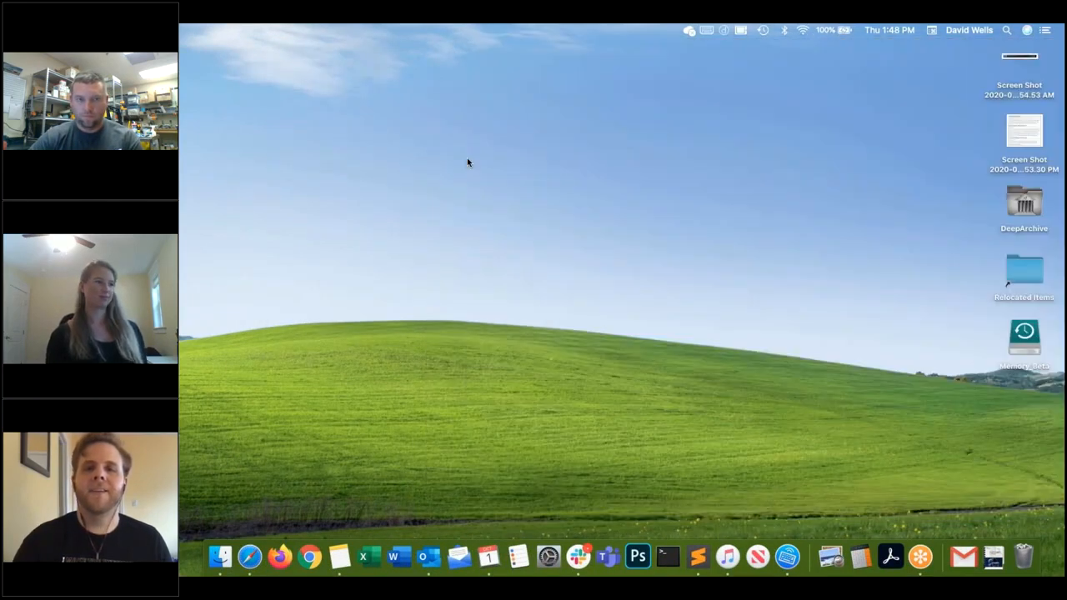
Switch to Safari, close the Live Stream Setup, MLB and GoToMeeting tabs, and widen the browser window.
{"action": "key", "text": "ctrl+Right"}
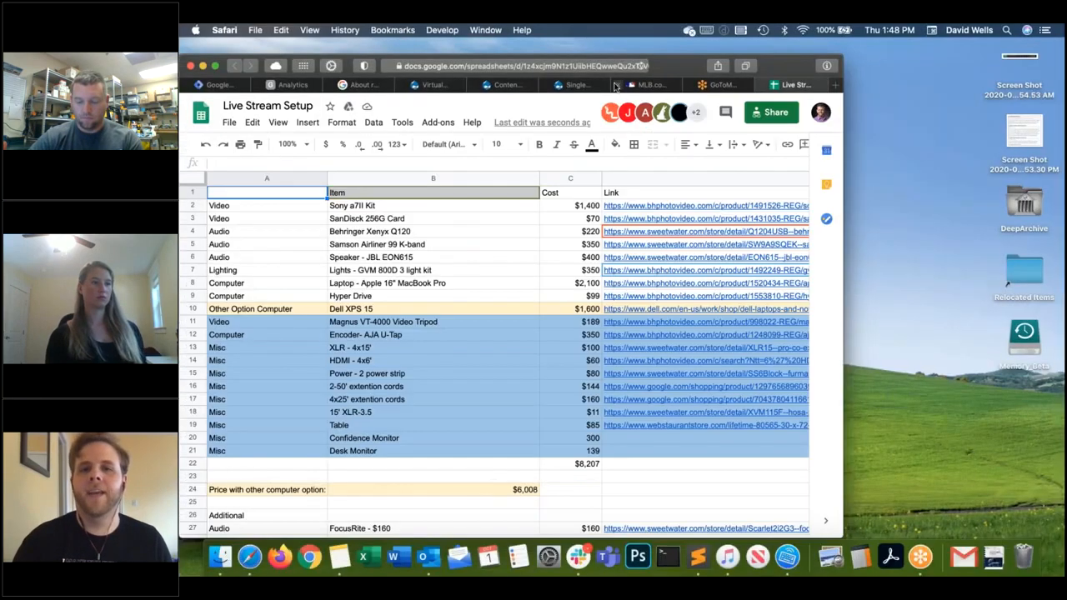
{"action": "left_click", "coordinate": [745, 88]}
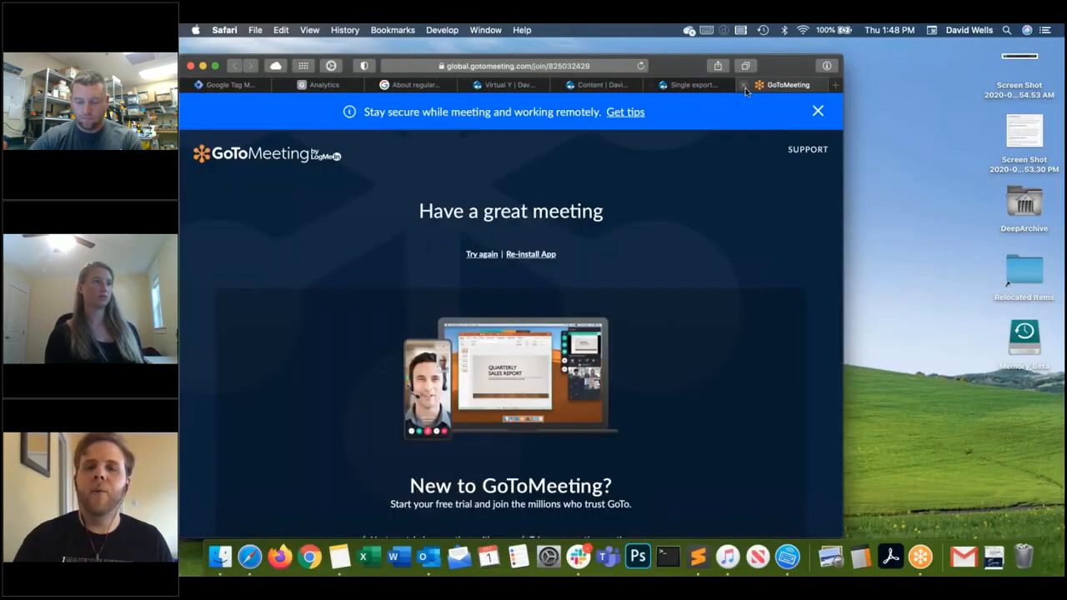
{"action": "left_click", "coordinate": [746, 87]}
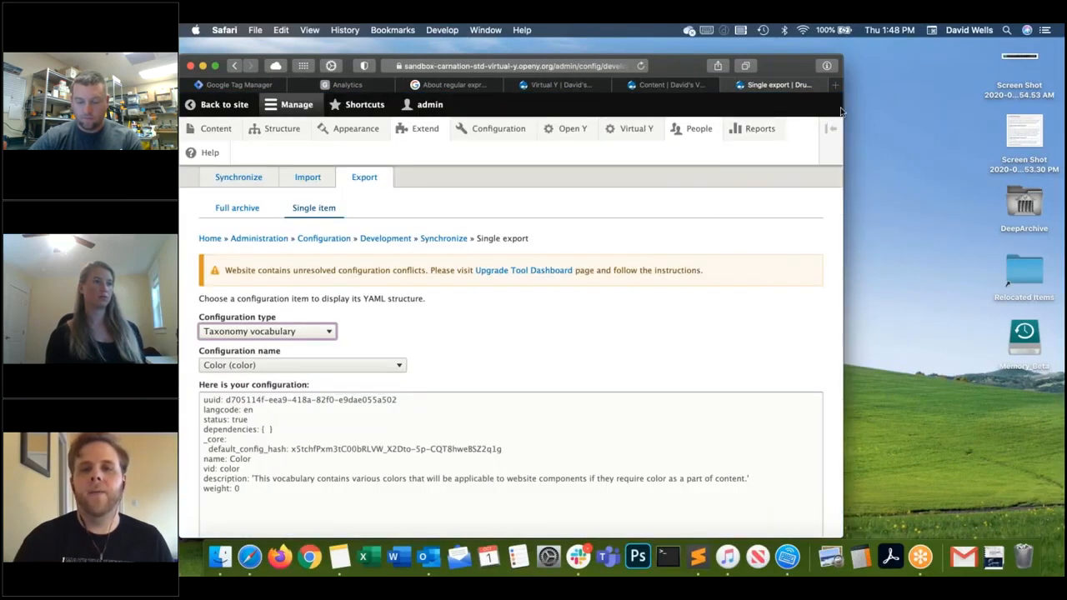
{"action": "left_click_drag", "start_coordinate": [844, 108], "coordinate": [966, 107]}
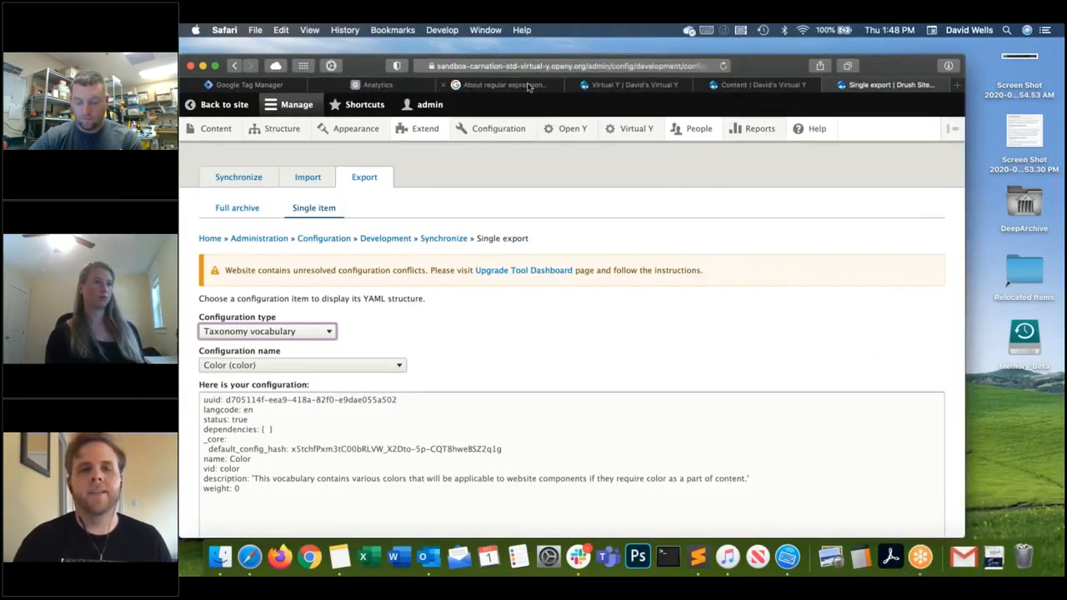
Load marketingplatform.google.com in the browser tab showing the Analytics regular expressions help article.
{"action": "left_click", "coordinate": [500, 85]}
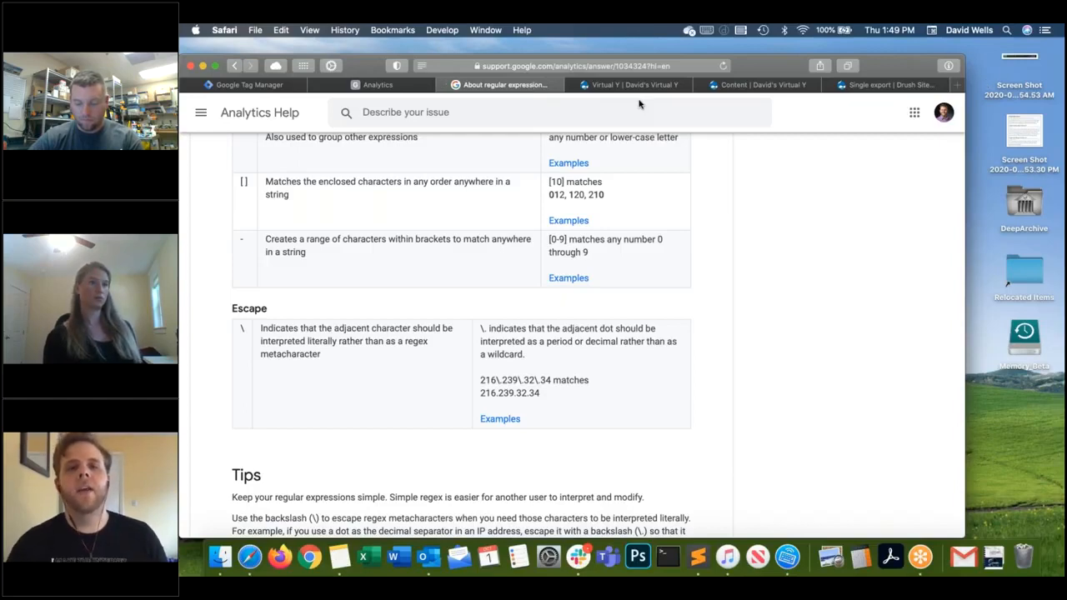
{"action": "key", "text": "super+l"}
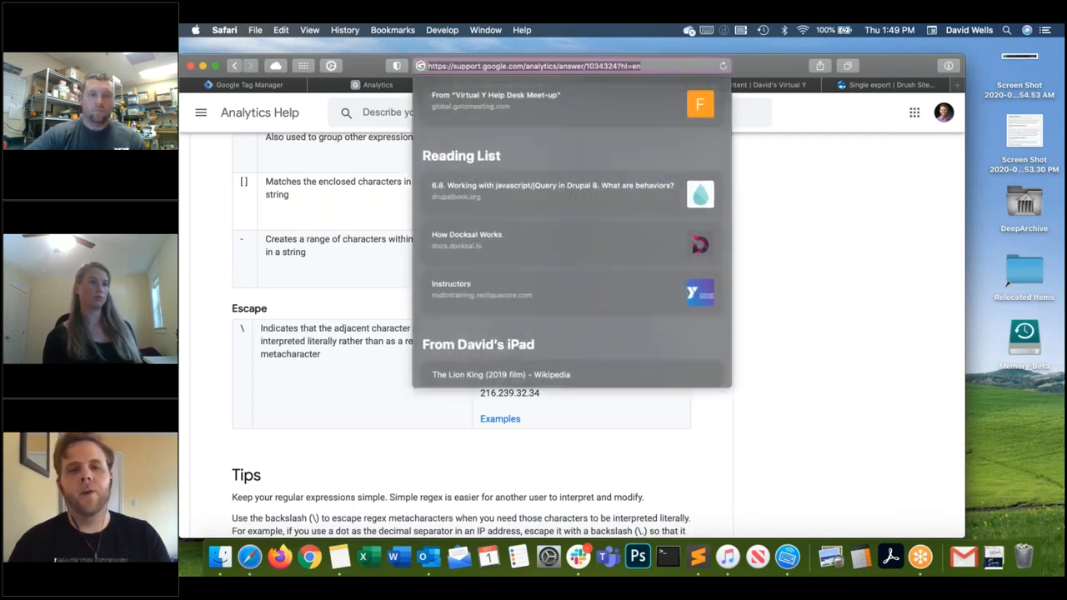
{"action": "type", "text": "marketingplatform.google.com"}
{"action": "key", "text": "Return"}
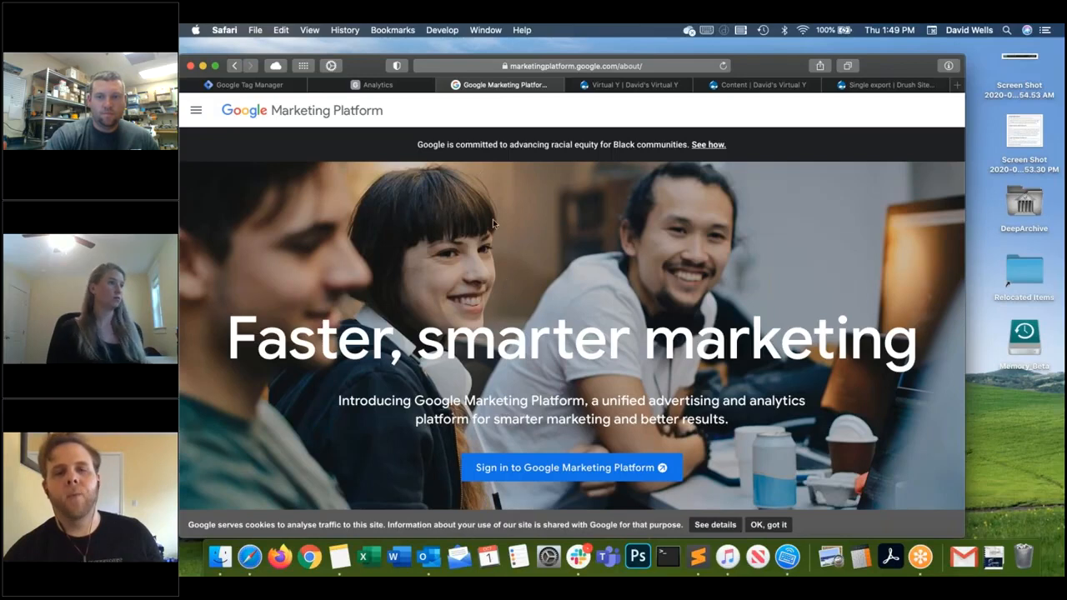
Load tagmanager.google.com in the same browser tab and shift the window slightly up the screen.
{"action": "left_click", "coordinate": [533, 65]}
{"action": "type", "text": "tagmanager.google.com"}
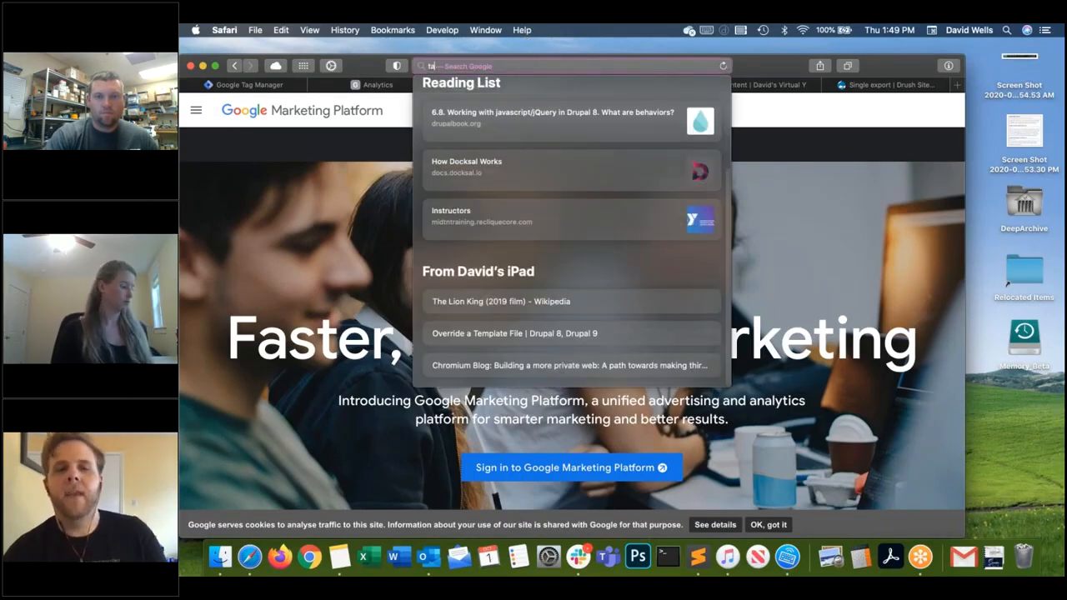
{"action": "key", "text": "Return"}
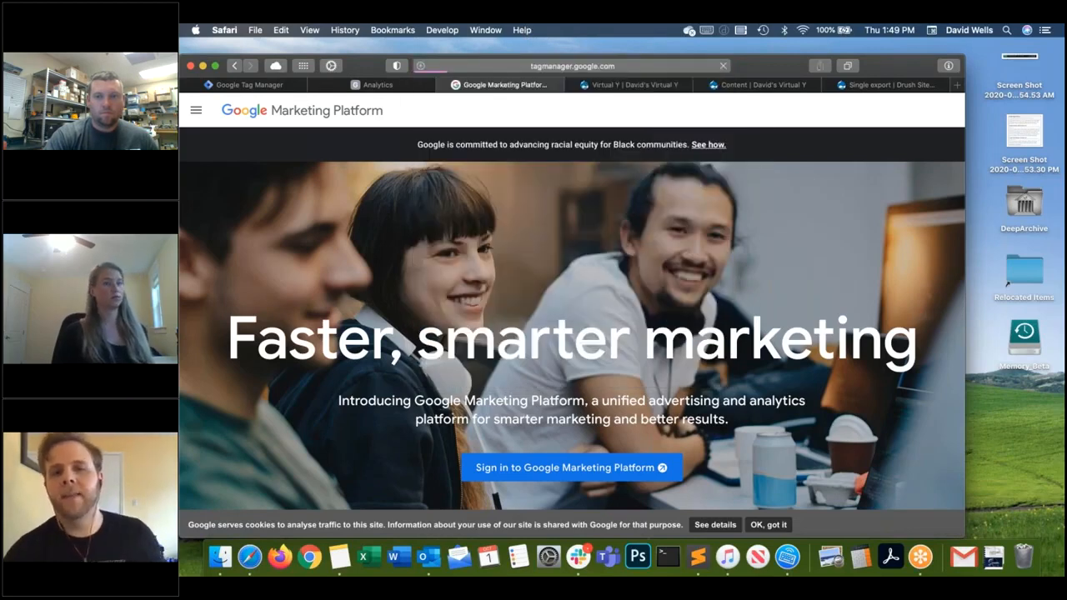
{"action": "left_click", "coordinate": [576, 66]}
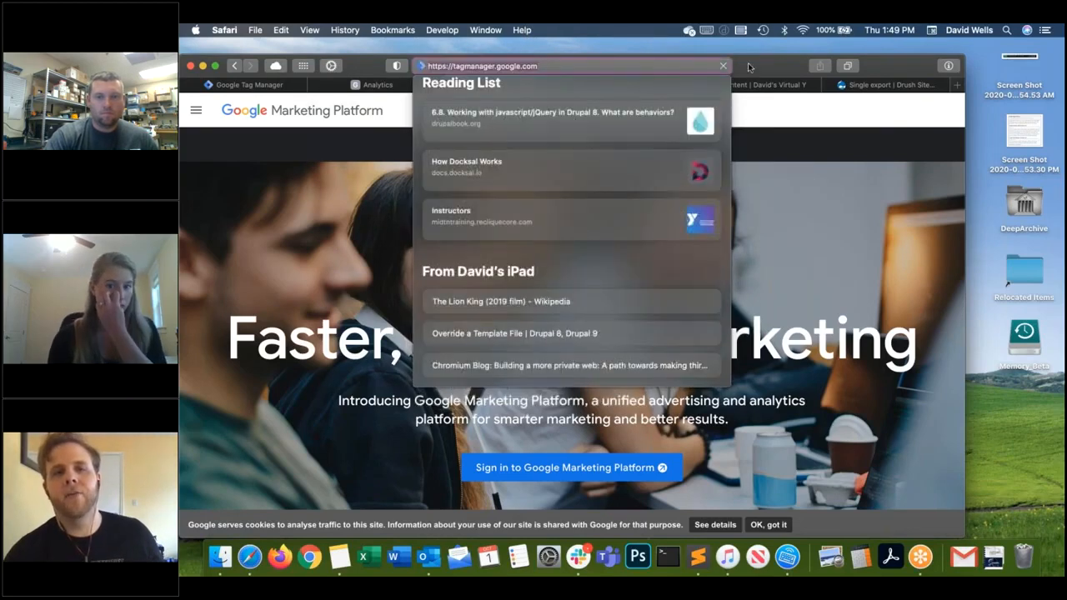
{"action": "key", "text": "Return"}
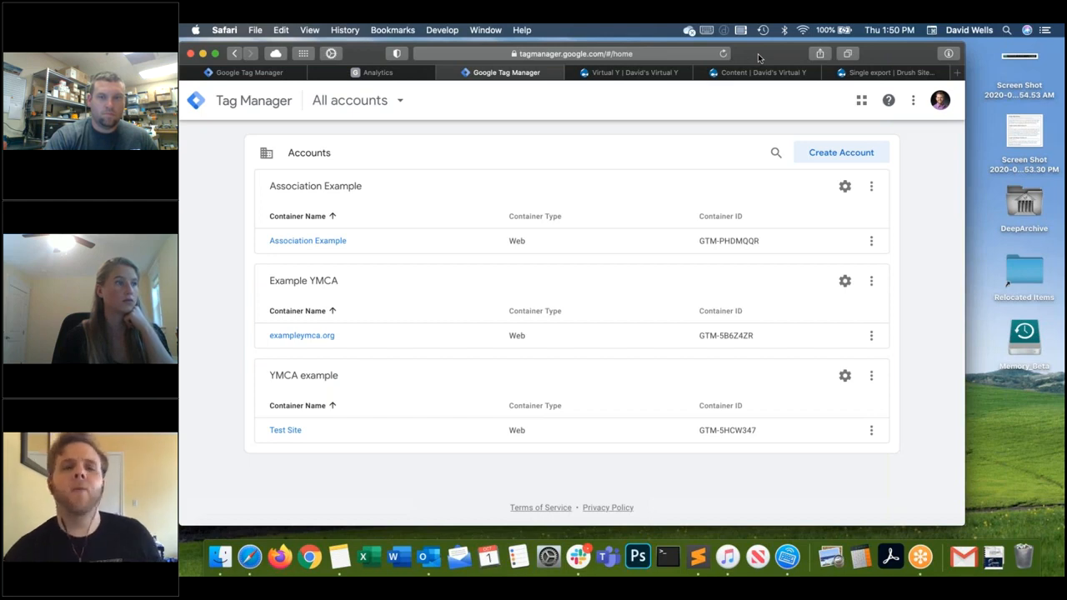
{"action": "left_click_drag", "start_coordinate": [758, 55], "coordinate": [759, 50]}
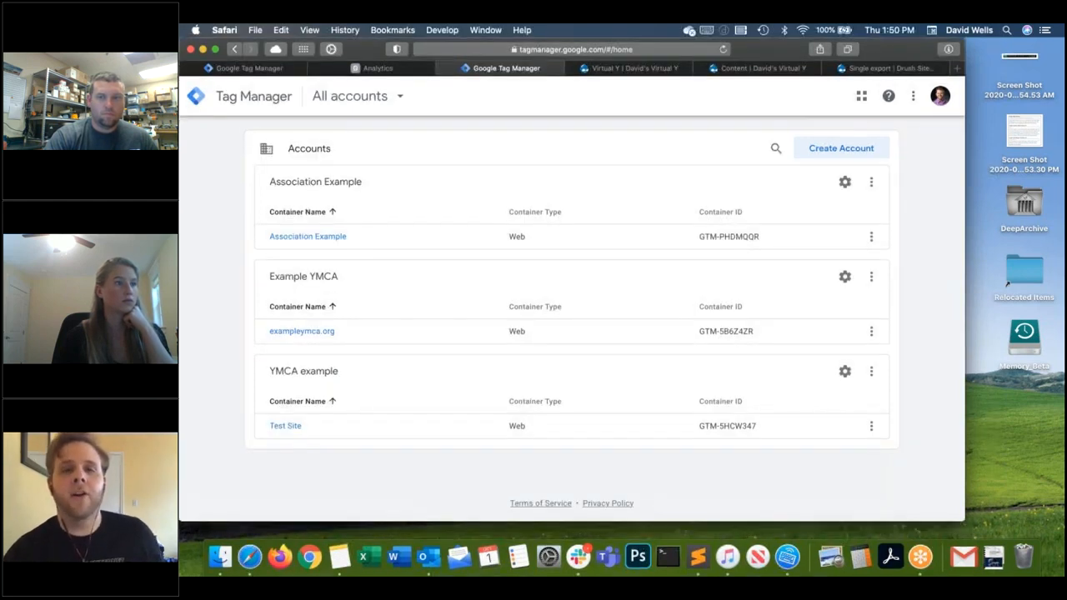
{"action": "mouse_move", "coordinate": [761, 68]}
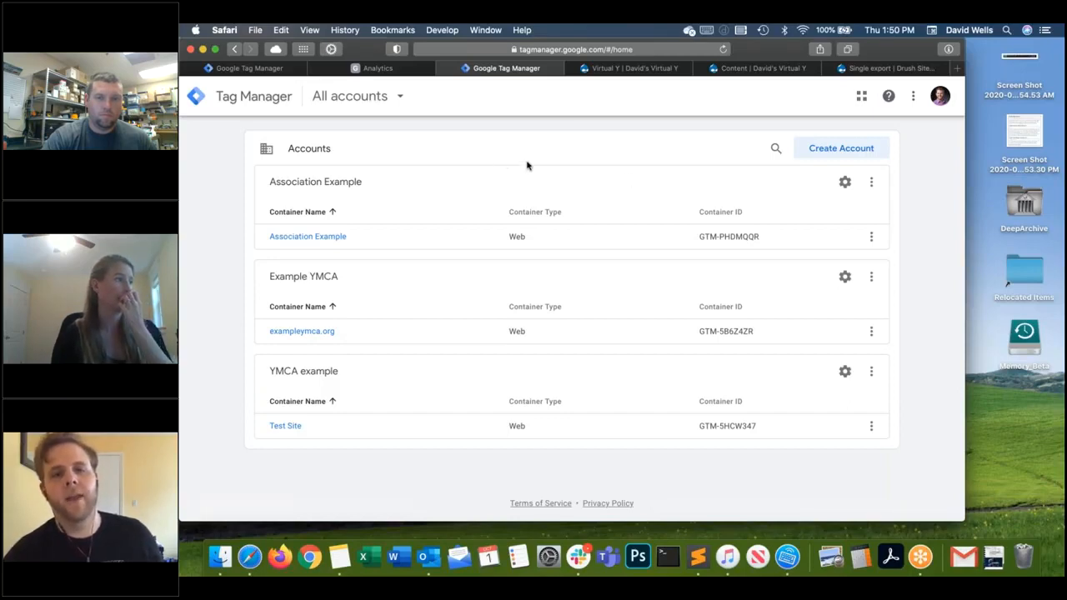
Start a new Tag Manager account and enter the YMCA organization's name as its account name.
{"action": "left_click", "coordinate": [838, 150]}
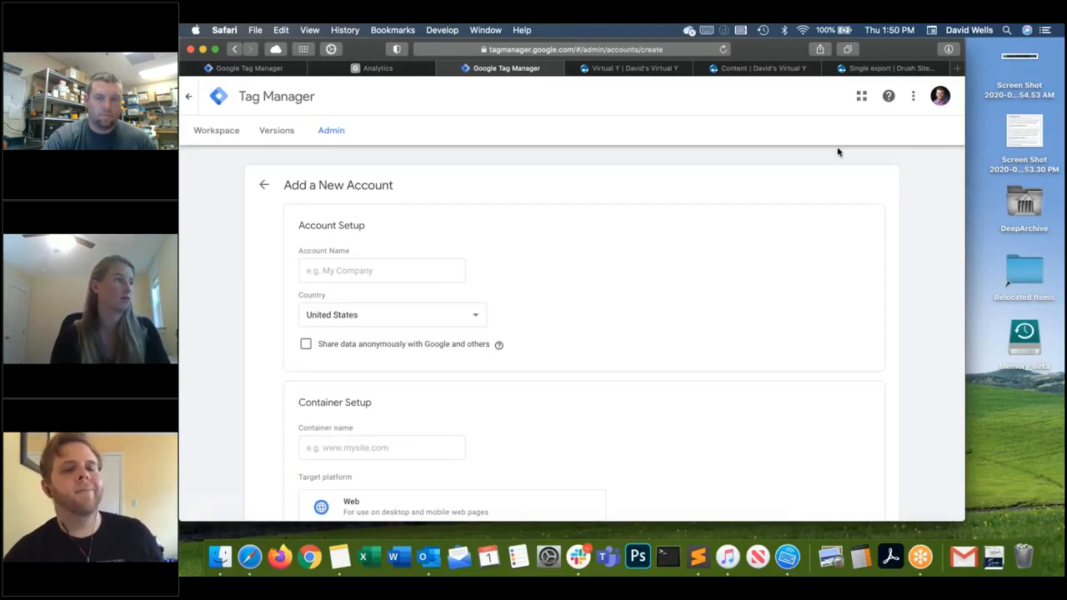
{"action": "left_click", "coordinate": [322, 275]}
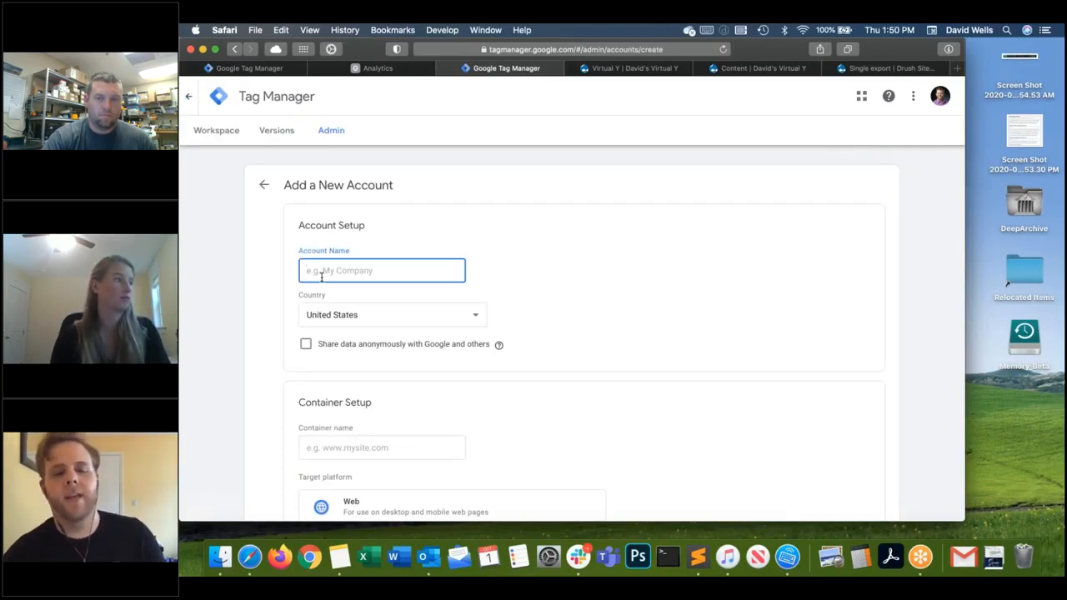
{"action": "type", "text": "David's YMCA"}
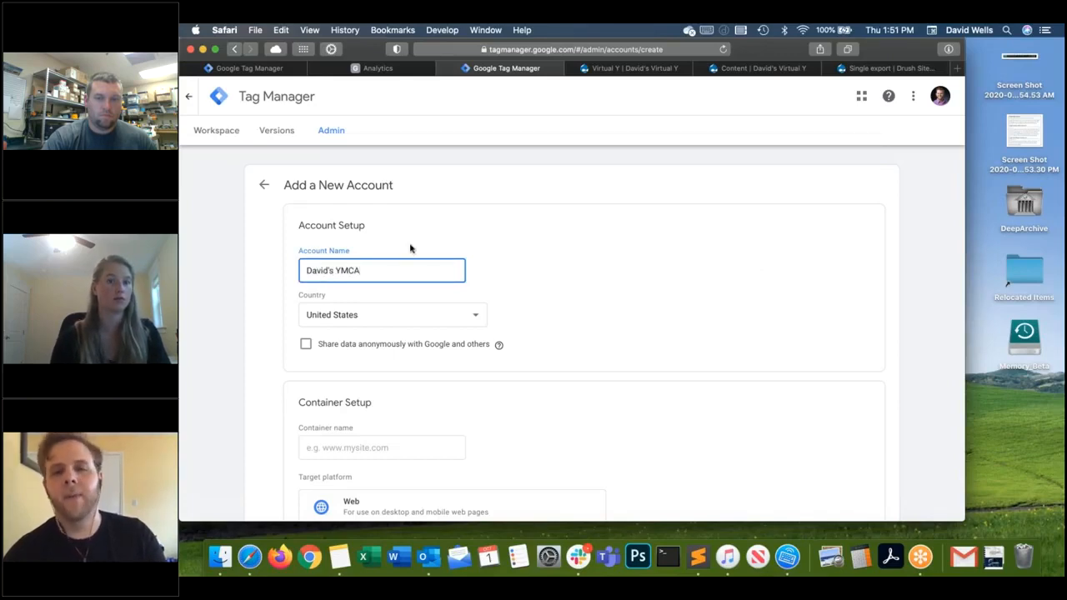
Set up the account's container with Web as the target platform and "Demo Site" as its name.
{"action": "scroll", "coordinate": [410, 247], "scroll_direction": "down", "scroll_amount": 5}
{"action": "left_click", "coordinate": [369, 272]}
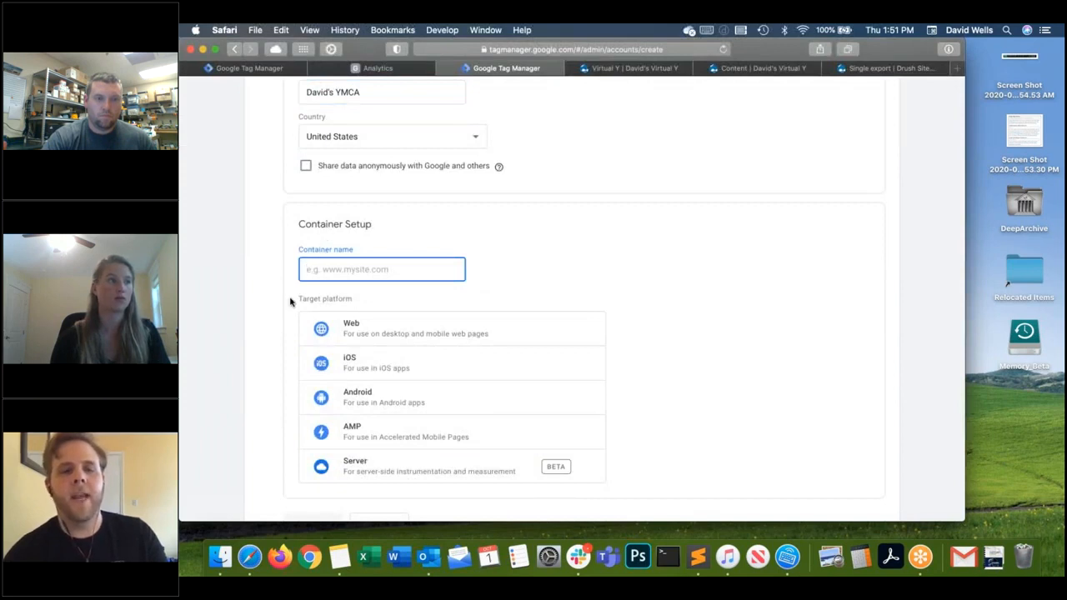
{"action": "left_click_drag", "start_coordinate": [382, 224], "coordinate": [290, 226]}
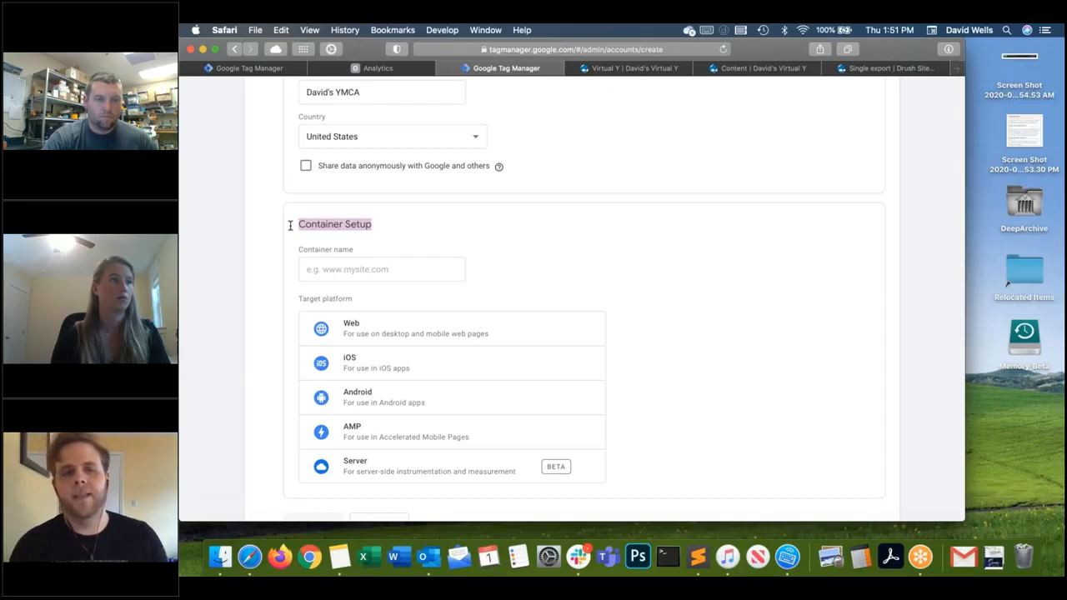
{"action": "left_click", "coordinate": [320, 329]}
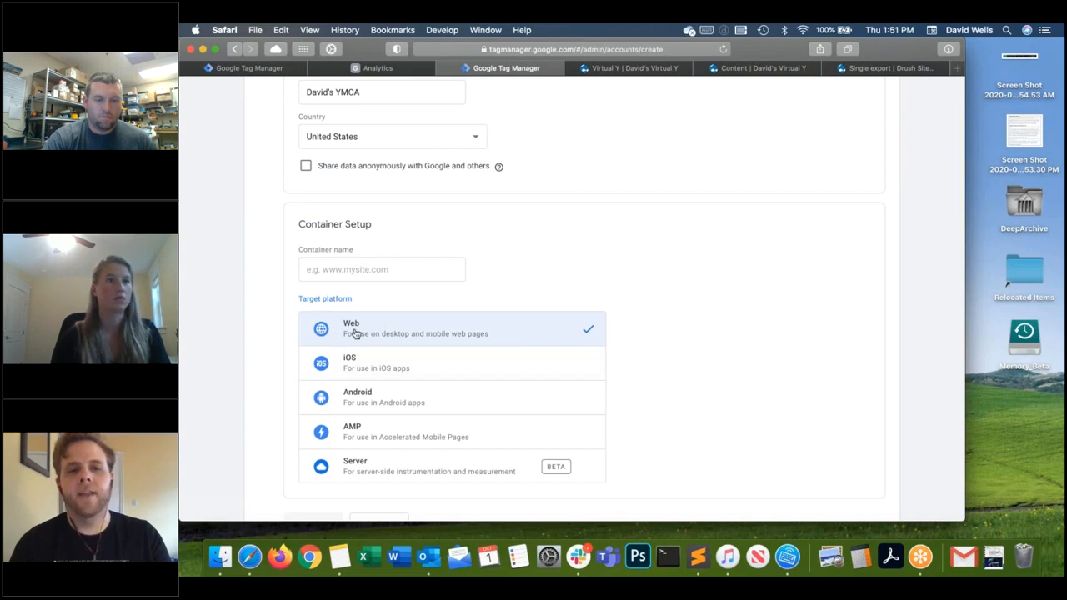
{"action": "left_click", "coordinate": [345, 266]}
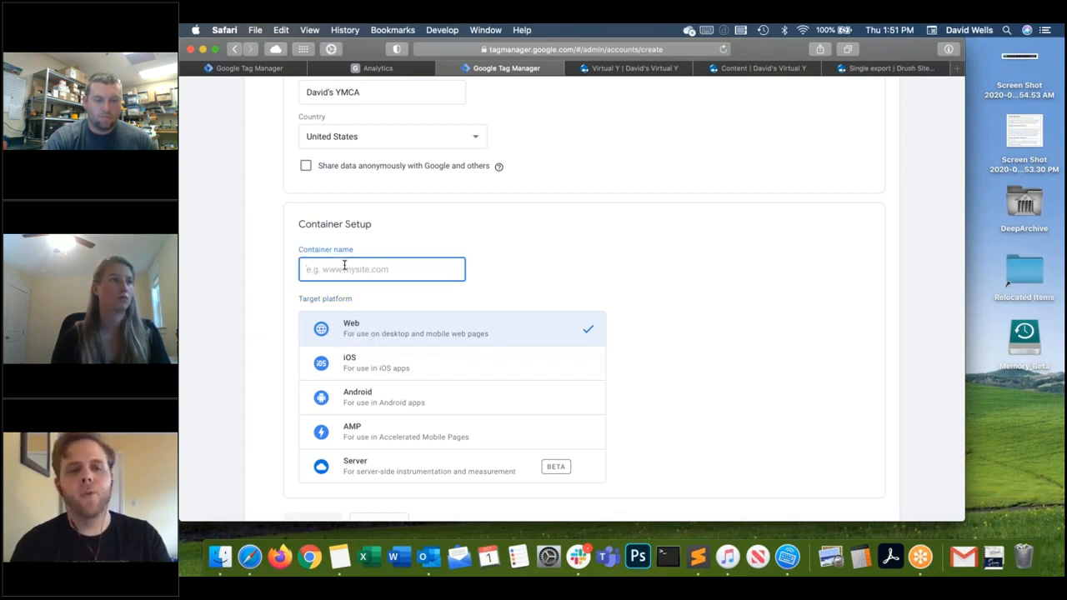
{"action": "type", "text": "Demo Site"}
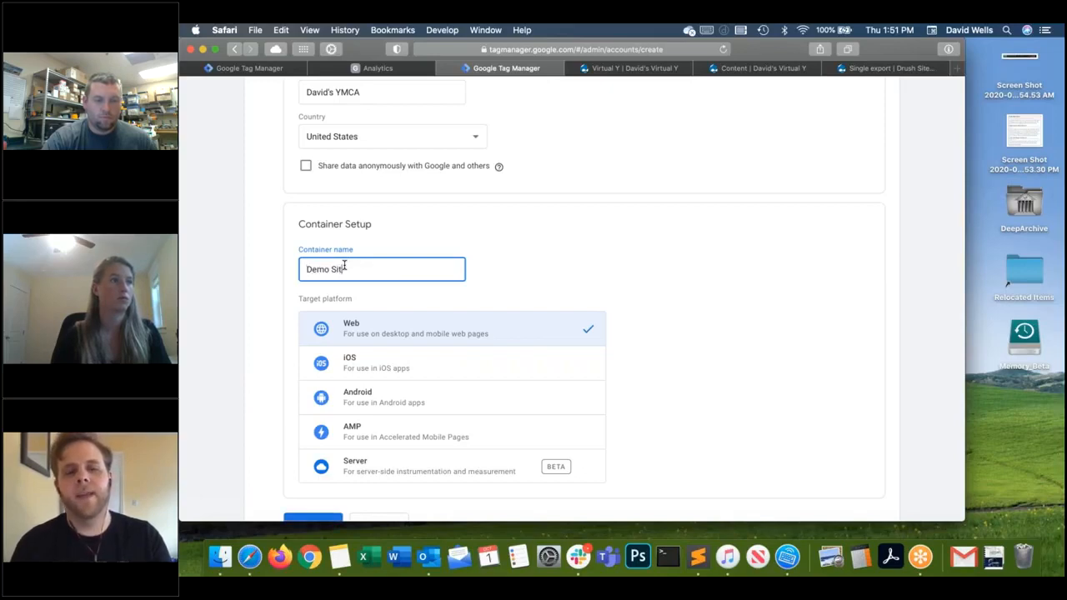
{"action": "left_click_drag", "start_coordinate": [353, 271], "coordinate": [275, 271]}
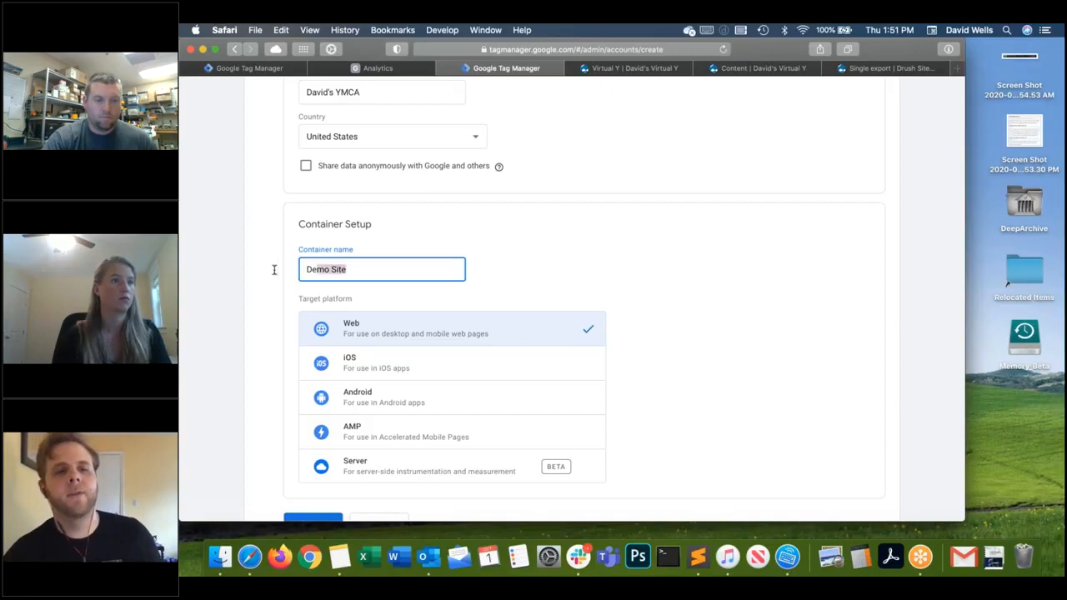
Create the account, accepting the Google Tag Manager terms of service and the GDPR Data Processing Terms.
{"action": "scroll", "coordinate": [359, 275], "scroll_direction": "down", "scroll_amount": 2}
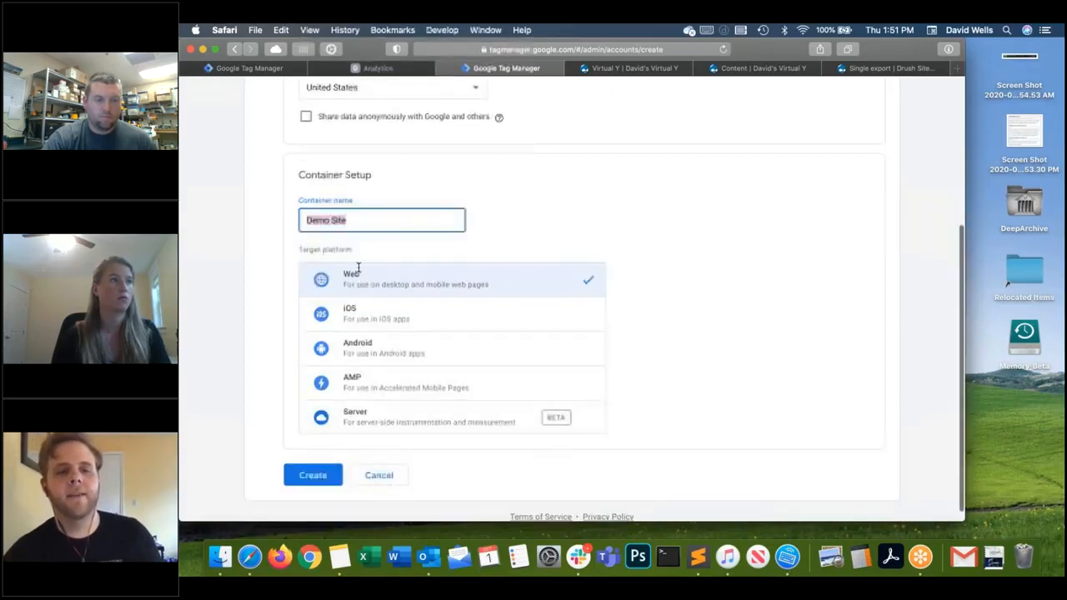
{"action": "left_click", "coordinate": [313, 464]}
{"action": "scroll", "coordinate": [356, 399], "scroll_direction": "down", "scroll_amount": 3}
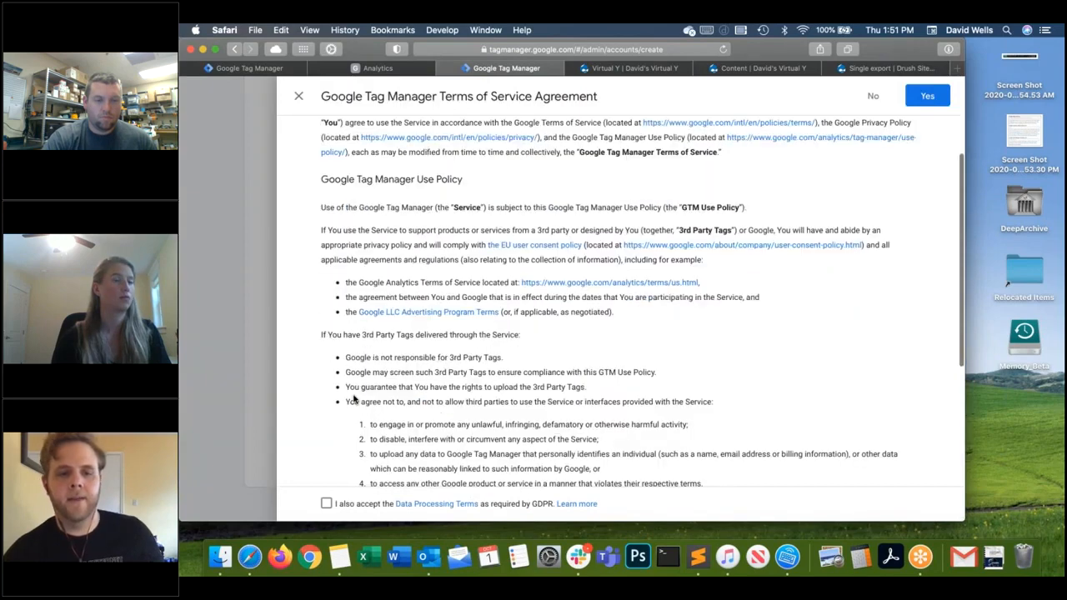
{"action": "scroll", "coordinate": [353, 400], "scroll_direction": "down", "scroll_amount": 5}
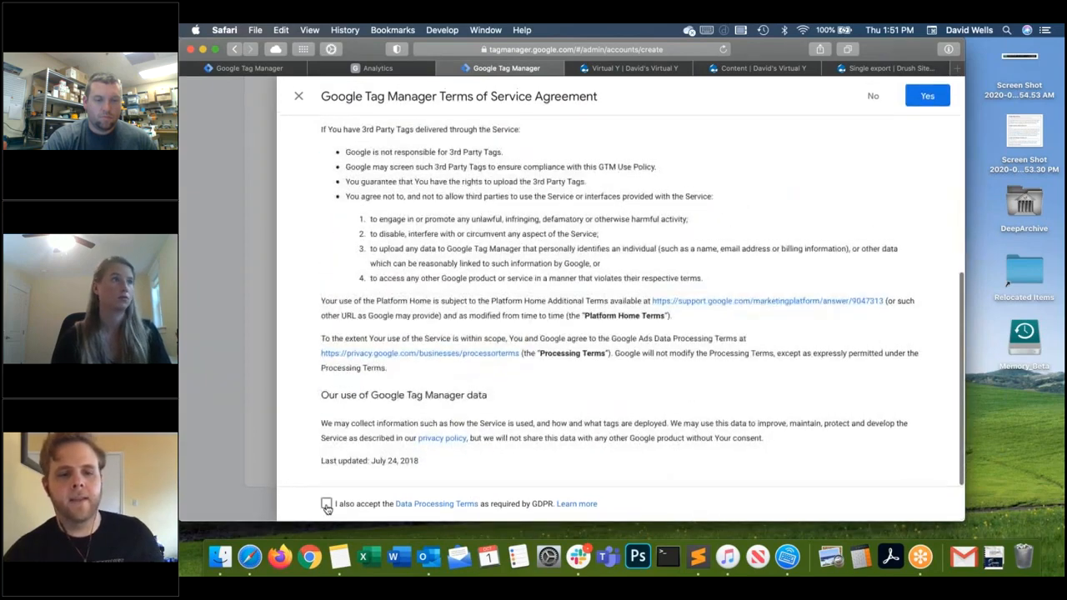
{"action": "left_click", "coordinate": [326, 501]}
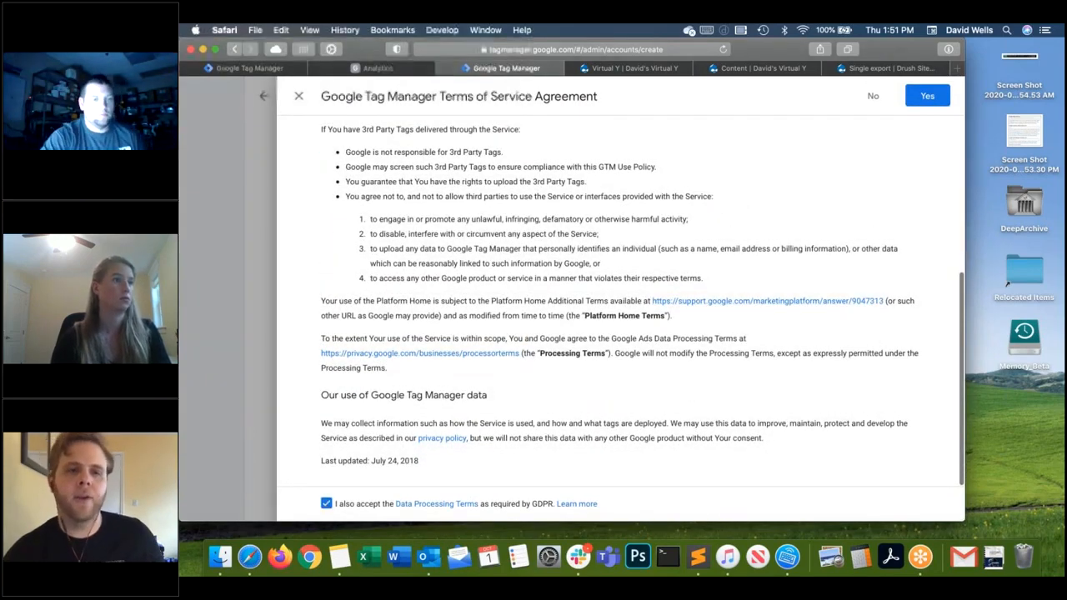
{"action": "scroll", "coordinate": [617, 300], "scroll_direction": "up", "scroll_amount": 7}
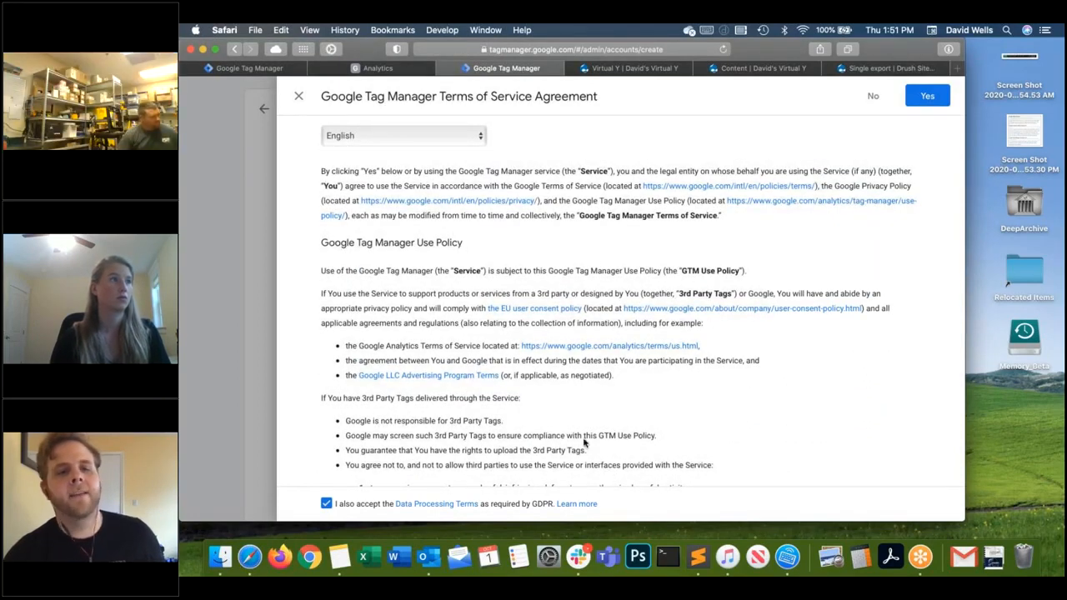
{"action": "left_click", "coordinate": [928, 97]}
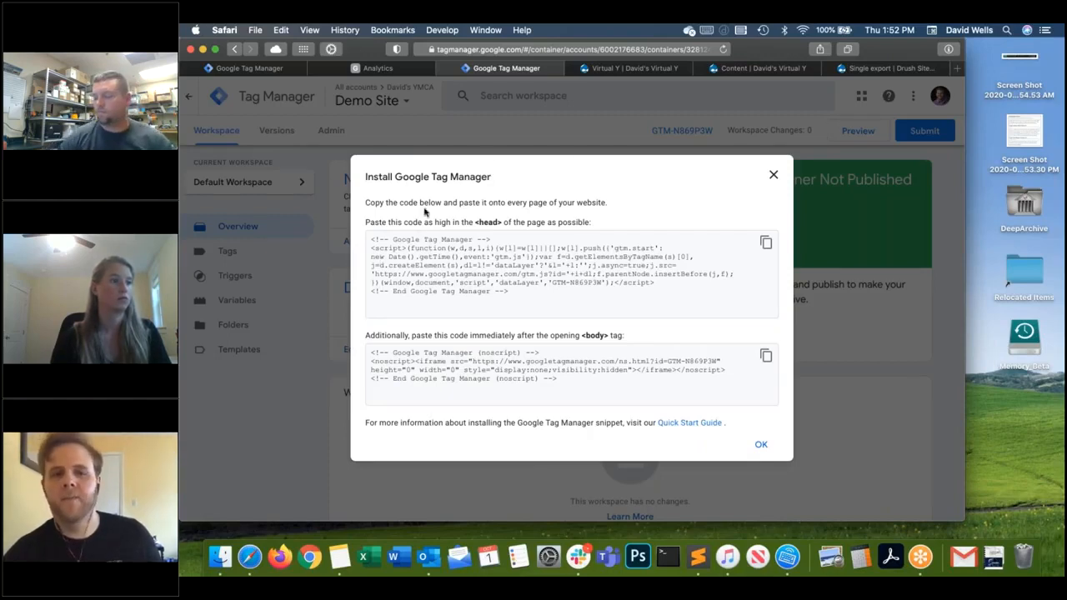
Dismiss the Tag Manager installation code and copy the new Demo Site container's ID.
{"action": "left_click", "coordinate": [774, 177]}
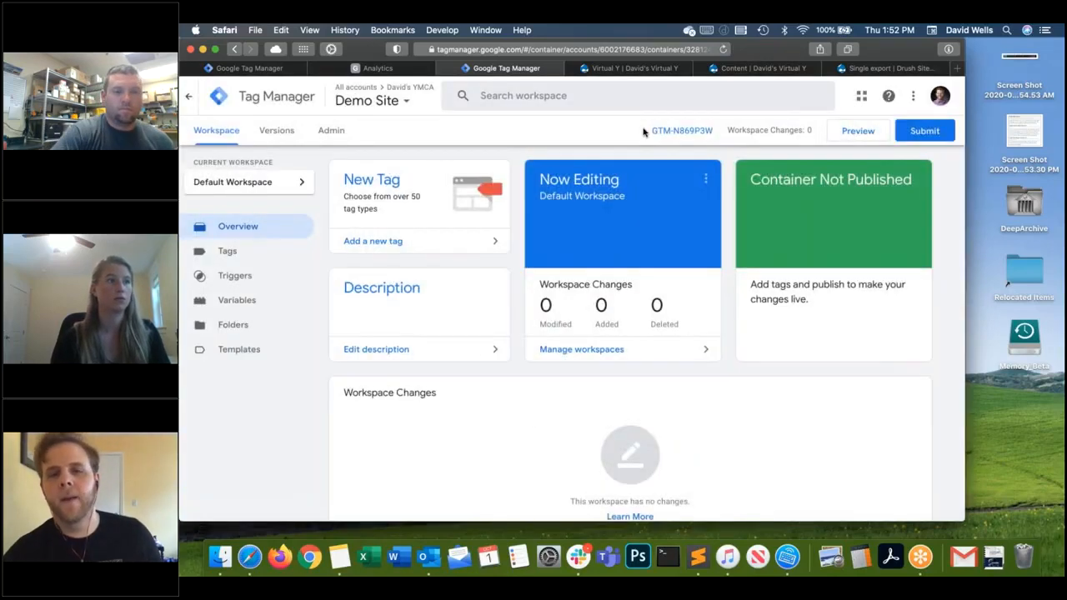
{"action": "left_click_drag", "start_coordinate": [642, 130], "coordinate": [661, 130]}
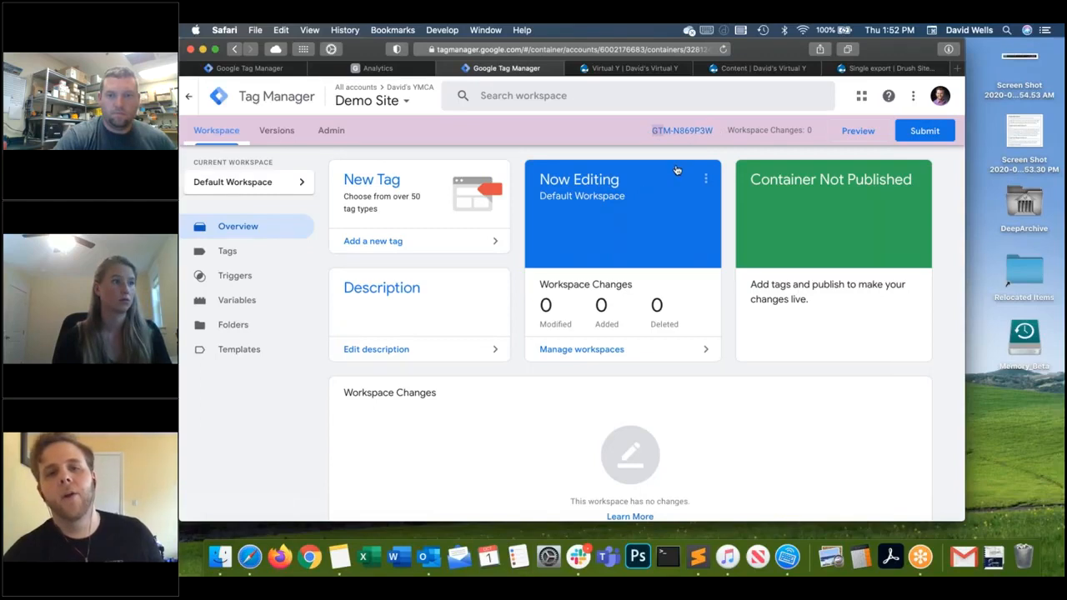
{"action": "left_click", "coordinate": [707, 140]}
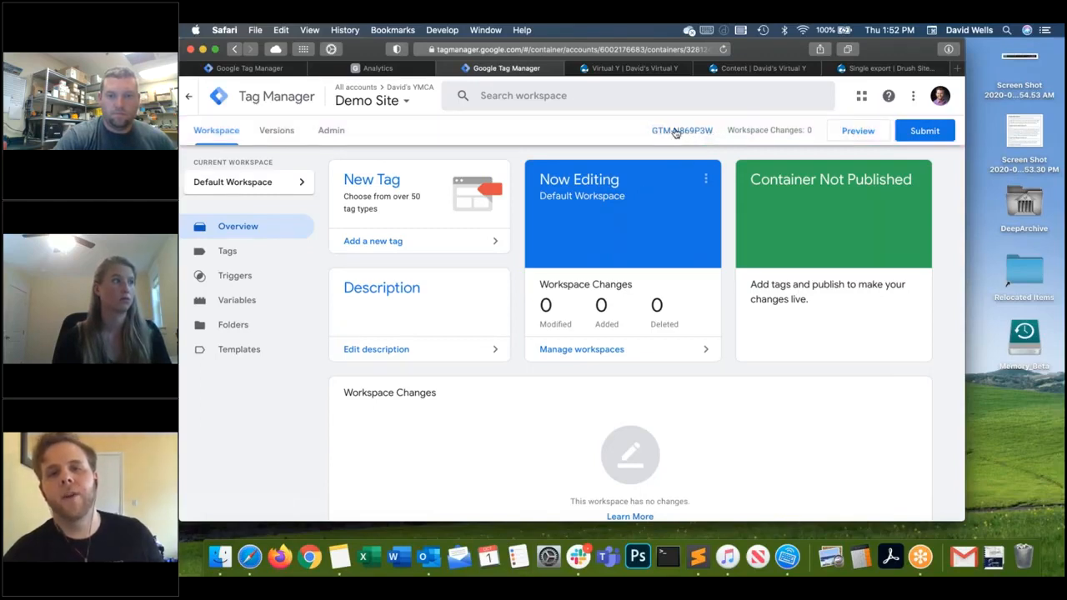
{"action": "left_click_drag", "start_coordinate": [647, 131], "coordinate": [713, 135]}
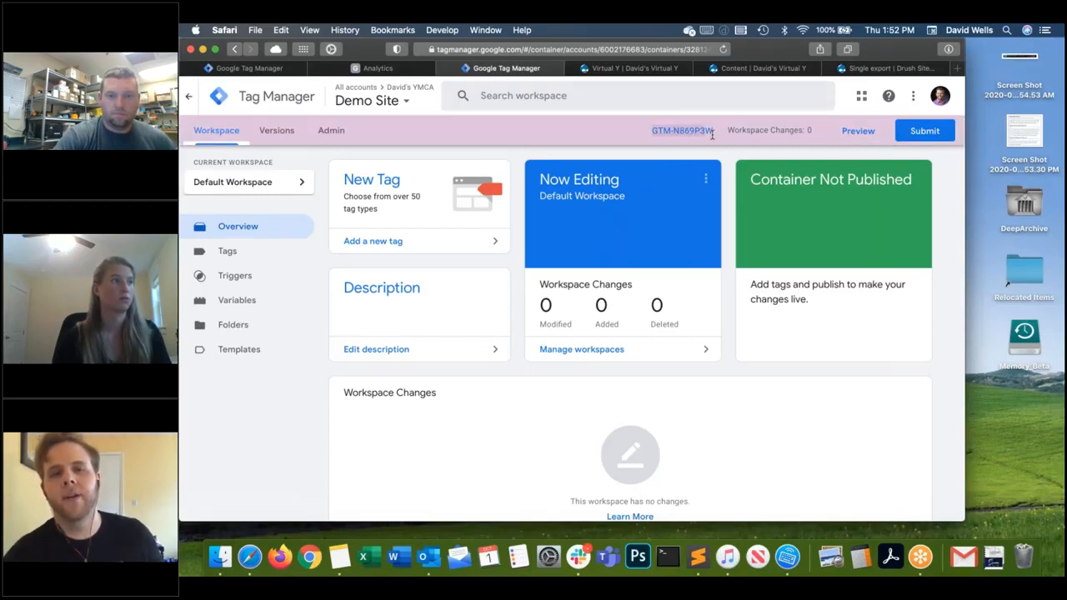
{"action": "key", "text": "super+c"}
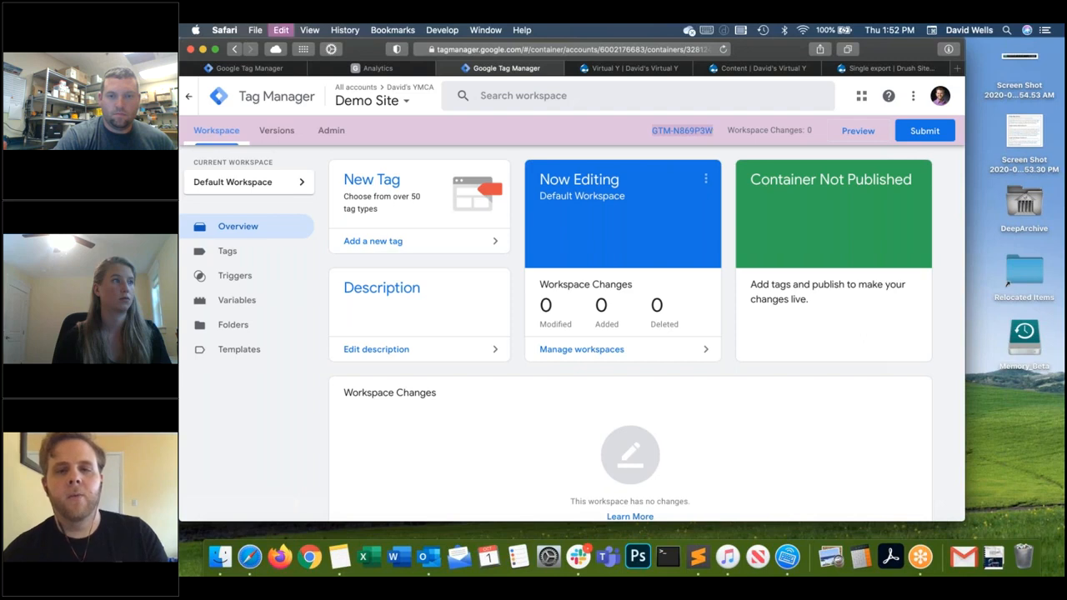
Switch to the Virtual Y website, widen the browser window, and open the site's module list.
{"action": "left_click", "coordinate": [711, 155]}
{"action": "left_click", "coordinate": [644, 68]}
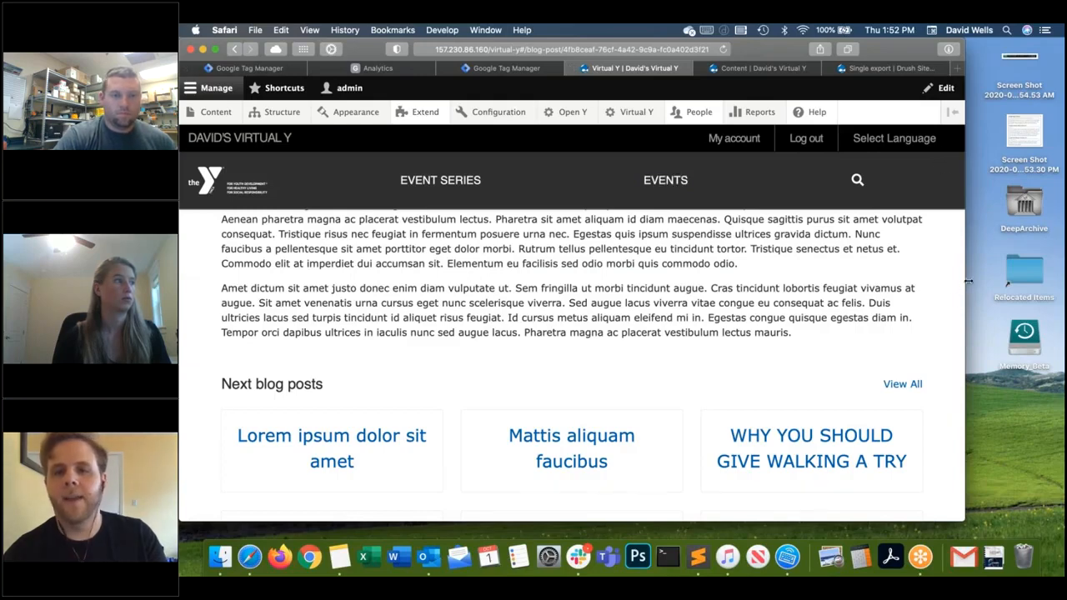
{"action": "left_click_drag", "start_coordinate": [968, 281], "coordinate": [1053, 281]}
{"action": "scroll", "coordinate": [841, 330], "scroll_direction": "up", "scroll_amount": 10}
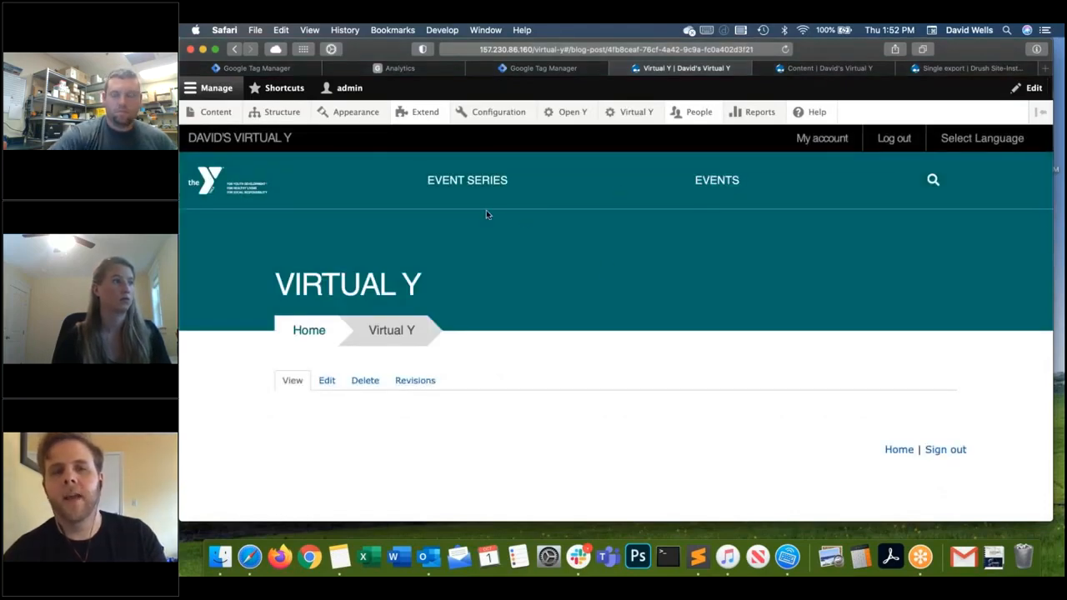
{"action": "left_click", "coordinate": [427, 113]}
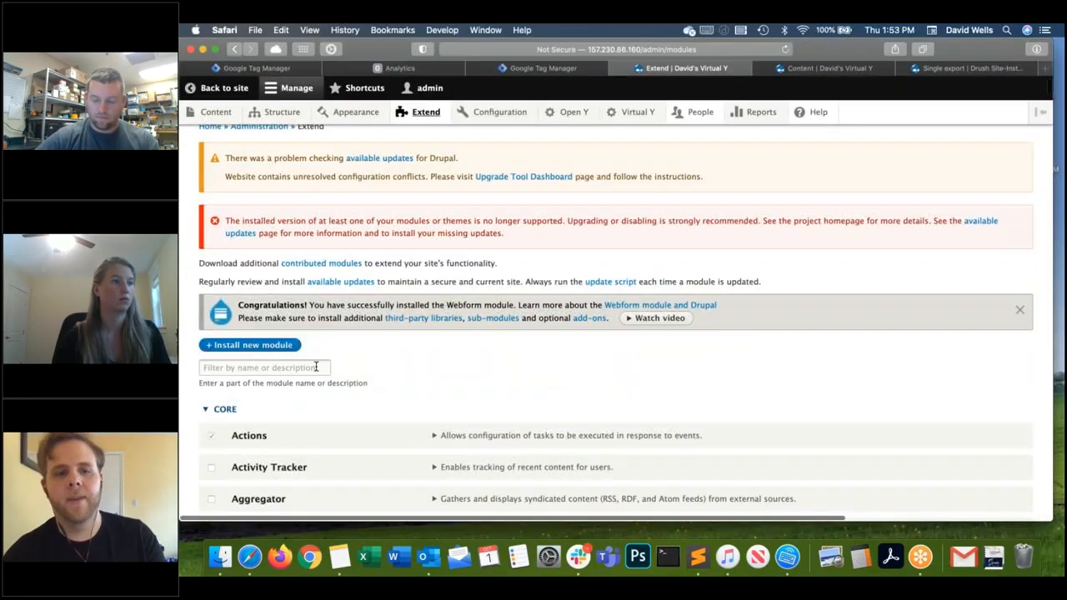
Filter the module list by "tag ma" and check whether the Google Tag Manager module is enabled.
{"action": "left_click", "coordinate": [317, 367]}
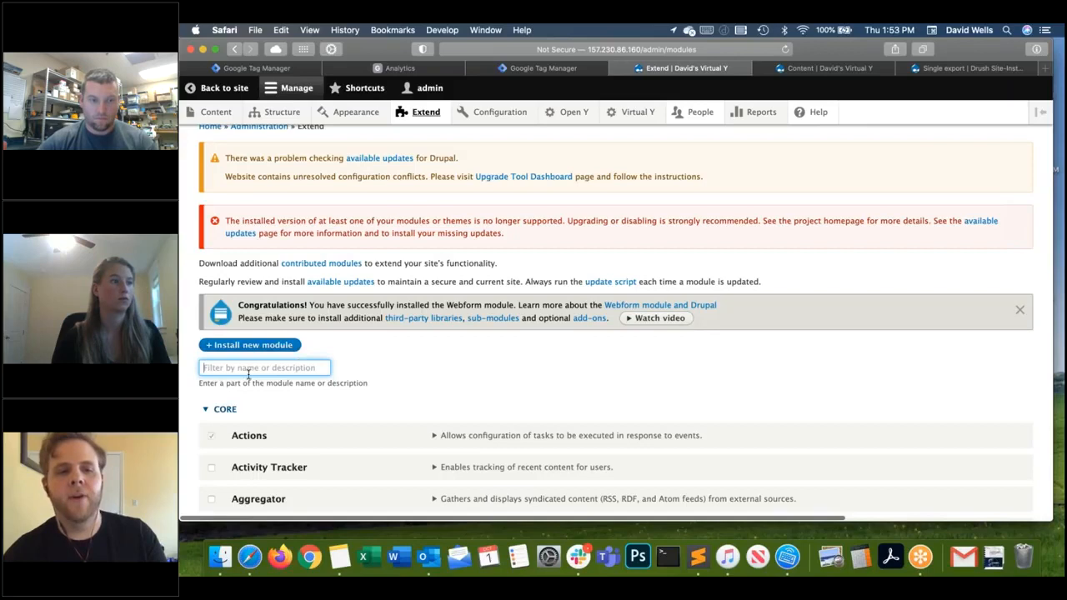
{"action": "type", "text": "tag m"}
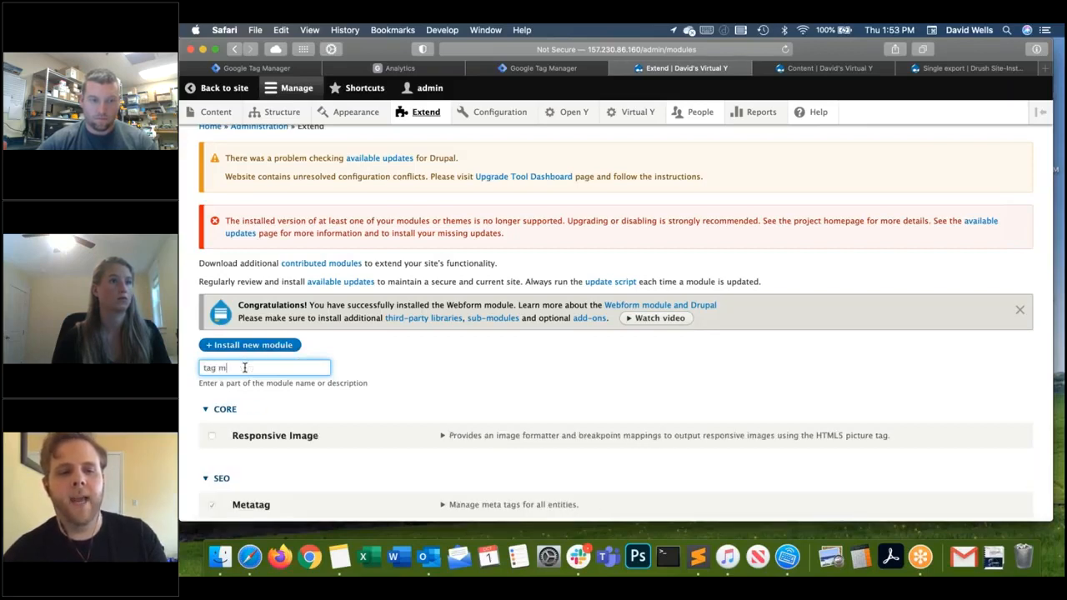
{"action": "type", "text": "a"}
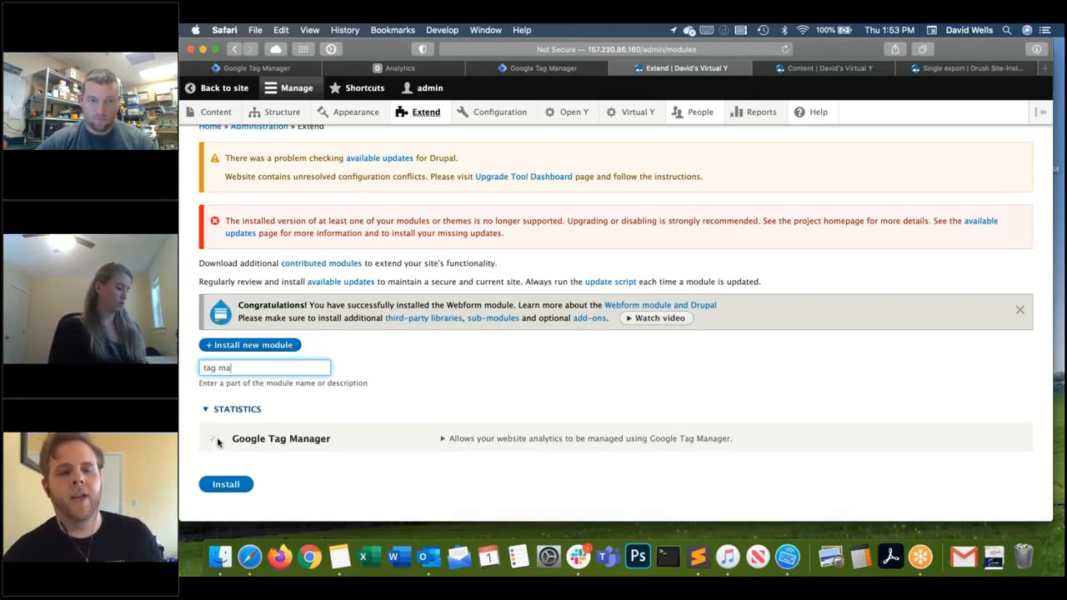
{"action": "scroll", "coordinate": [215, 443], "scroll_direction": "up", "scroll_amount": 2}
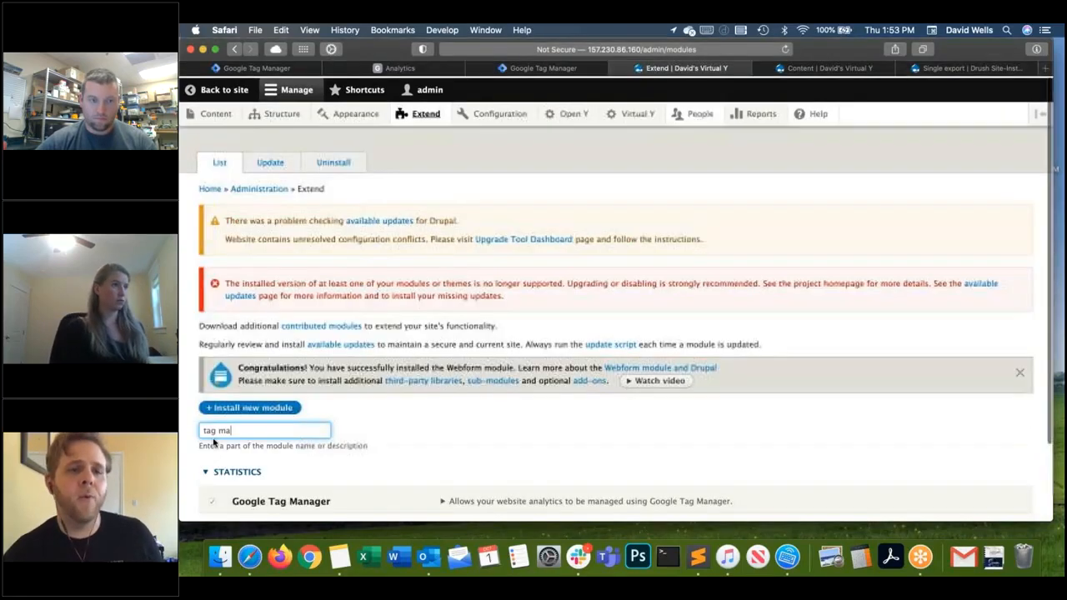
{"action": "scroll", "coordinate": [214, 443], "scroll_direction": "down", "scroll_amount": 3}
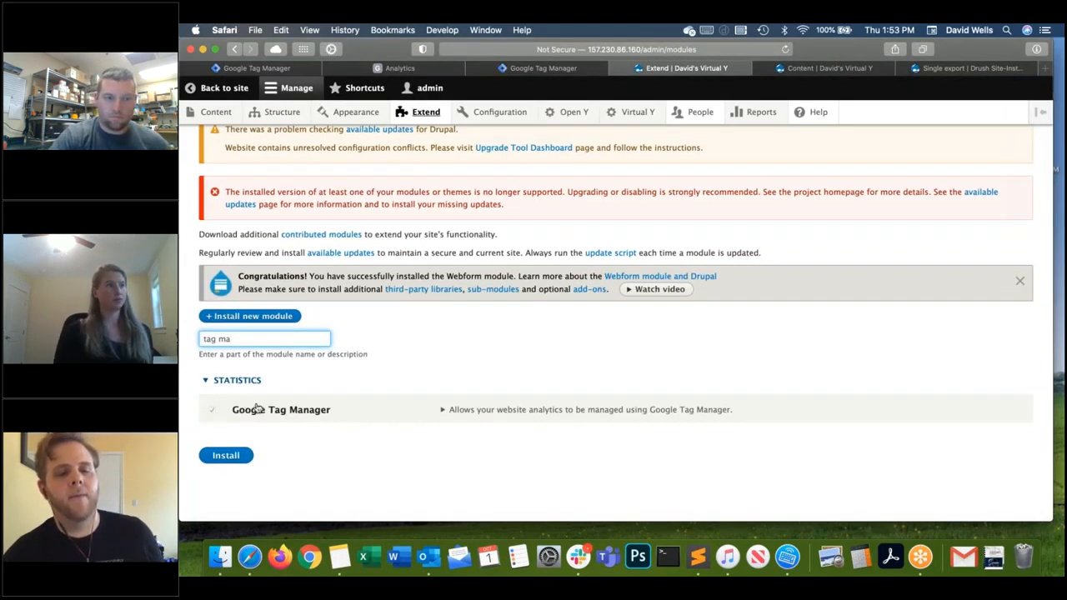
{"action": "left_click", "coordinate": [213, 410]}
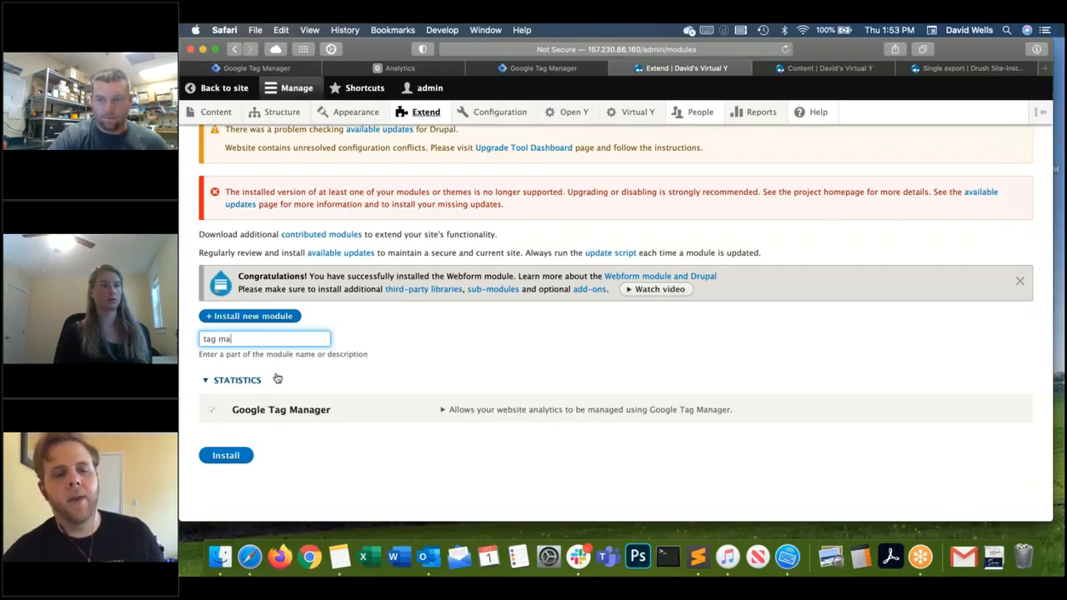
Clear the module filter and open the site's Google Tag Manager system configuration.
{"action": "triple_click", "coordinate": [238, 337]}
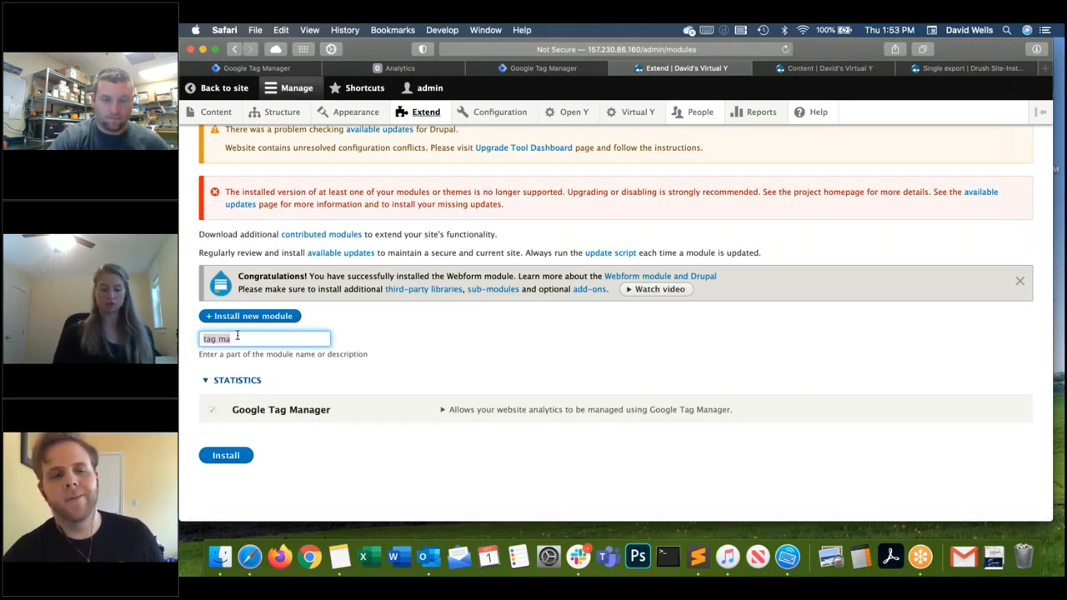
{"action": "key", "text": "BackSpace"}
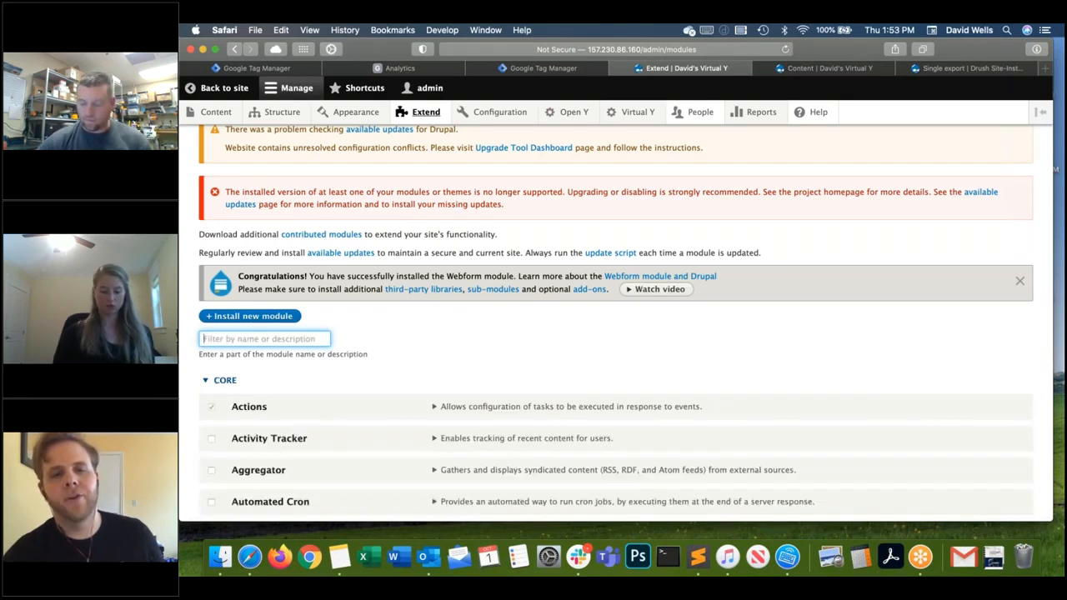
{"action": "mouse_move", "coordinate": [582, 115]}
{"action": "mouse_move", "coordinate": [521, 121]}
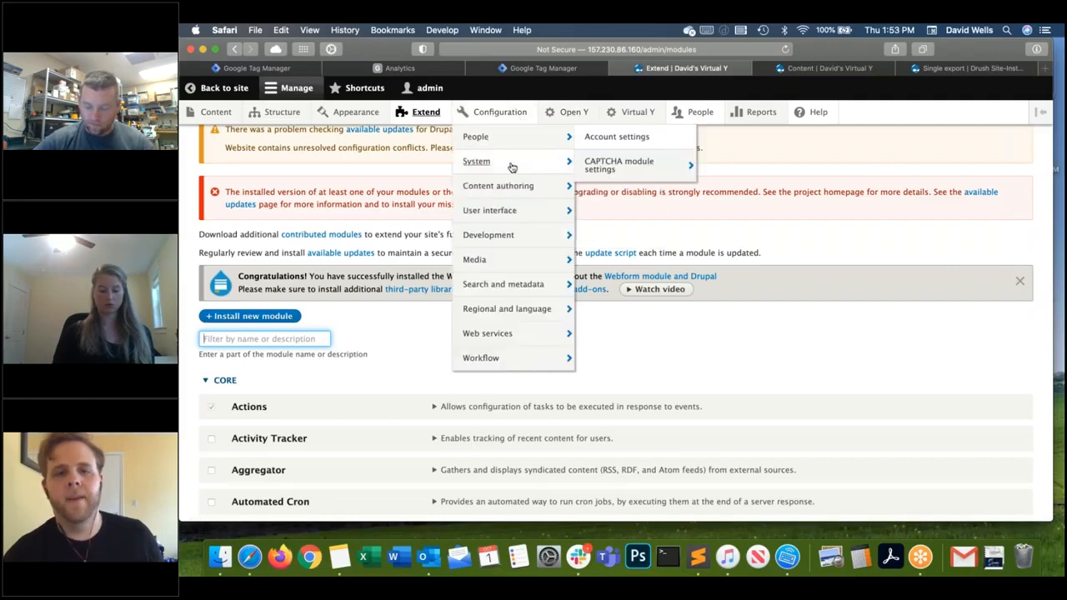
{"action": "mouse_move", "coordinate": [511, 166]}
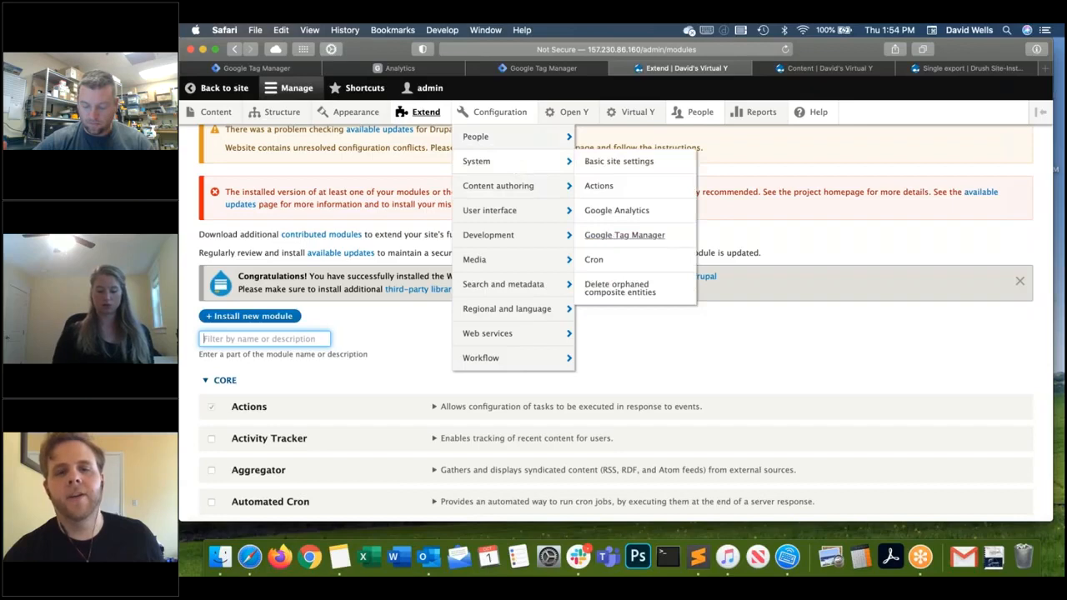
{"action": "left_click", "coordinate": [625, 235]}
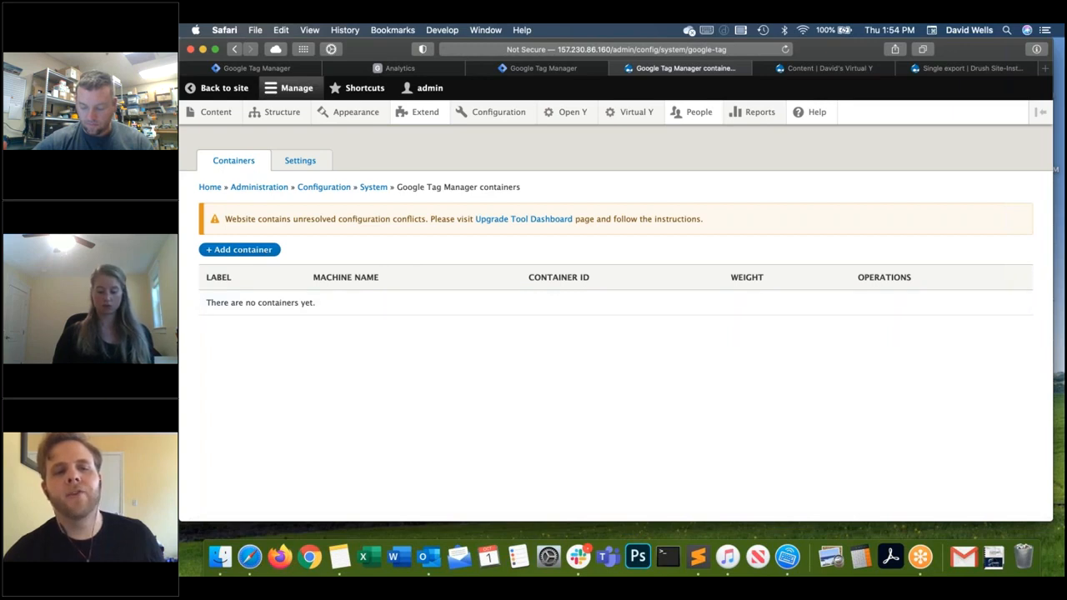
Start adding a Google Tag Manager container to the Virtual Y site and label it "primary".
{"action": "left_click", "coordinate": [508, 72]}
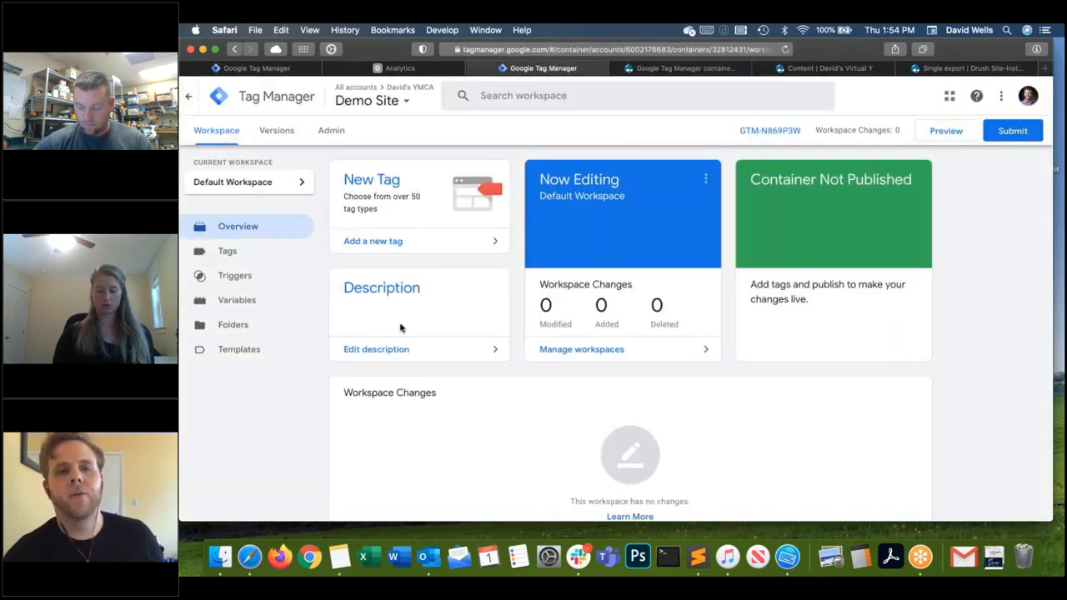
{"action": "left_click", "coordinate": [680, 68]}
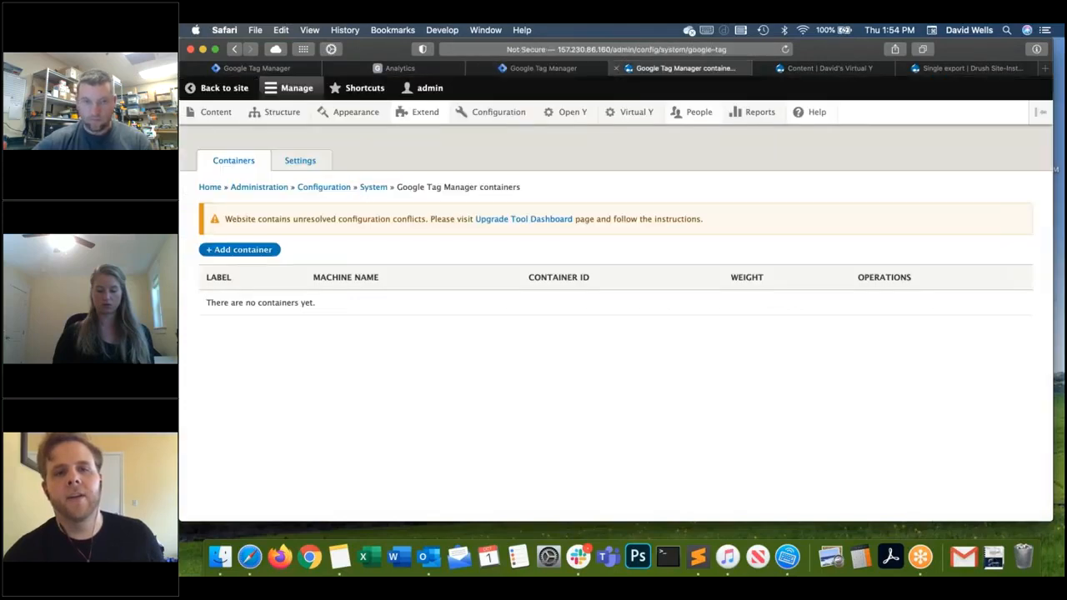
{"action": "left_click", "coordinate": [262, 252]}
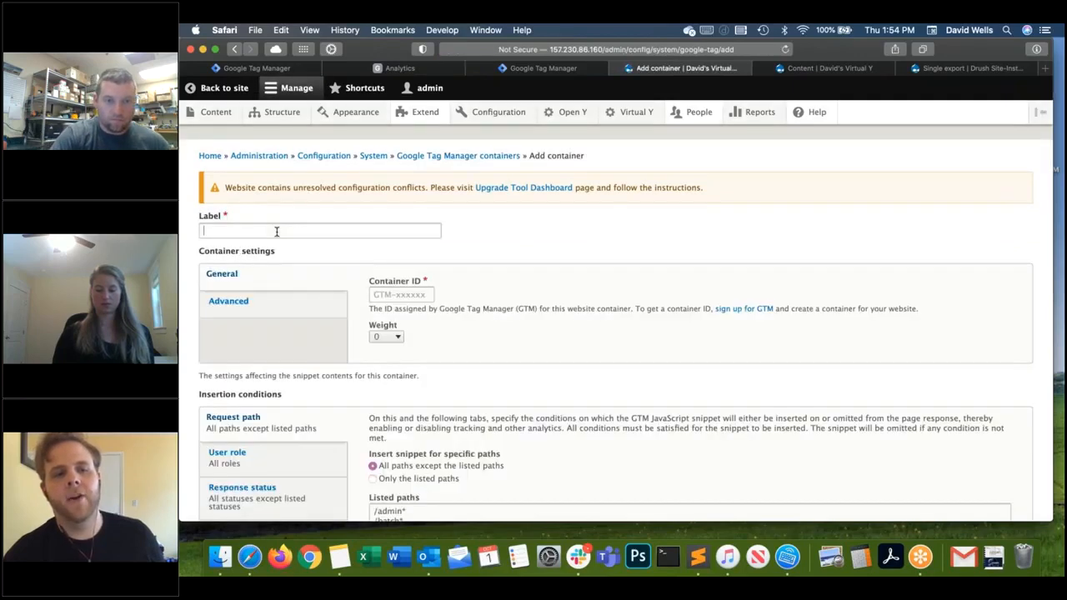
{"action": "left_click", "coordinate": [277, 231]}
{"action": "type", "text": "primary"}
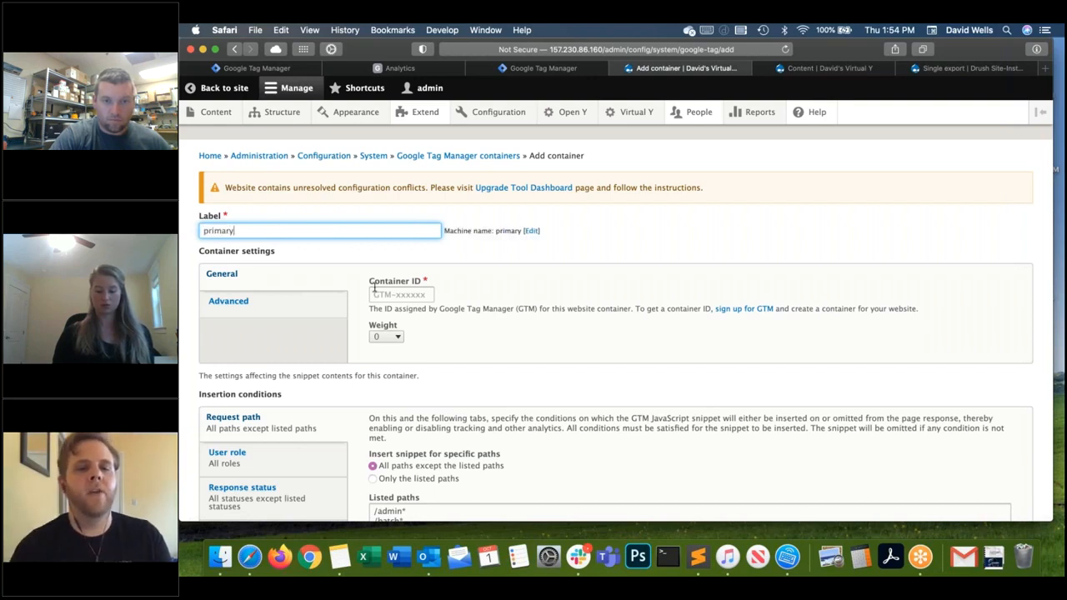
Copy the Demo Site container's ID from Tag Manager and paste it as the primary container's Container ID.
{"action": "left_click", "coordinate": [554, 68]}
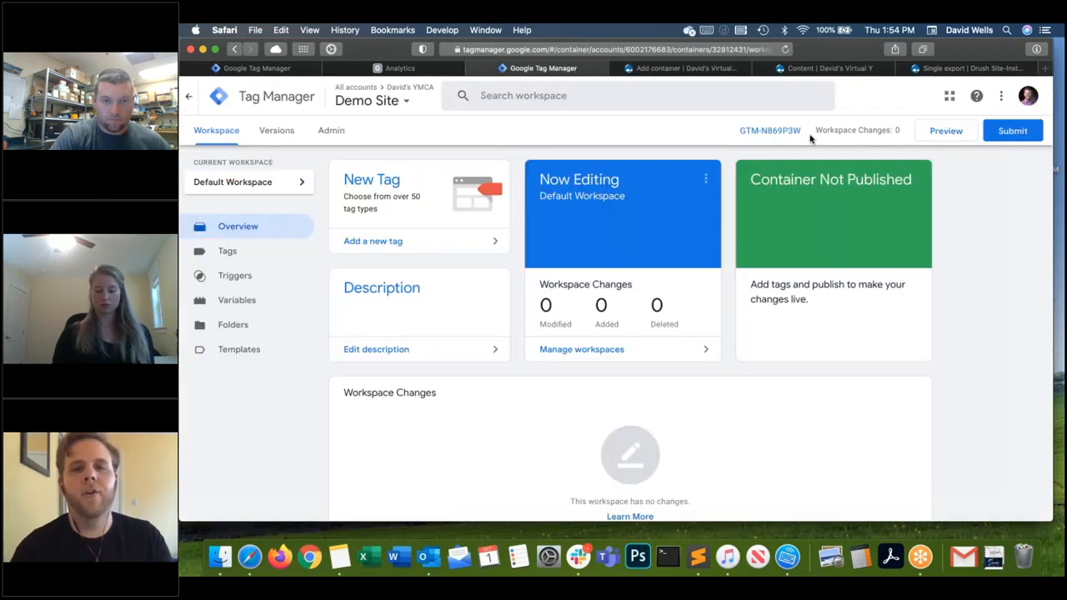
{"action": "left_click_drag", "start_coordinate": [807, 130], "coordinate": [741, 133]}
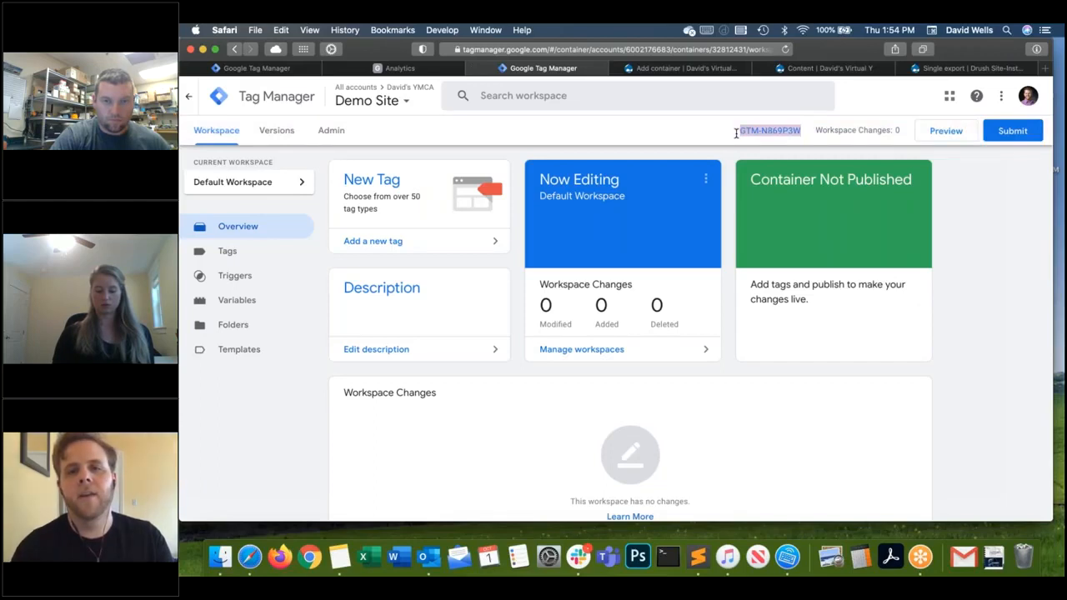
{"action": "left_click", "coordinate": [692, 69]}
{"action": "left_click", "coordinate": [390, 297]}
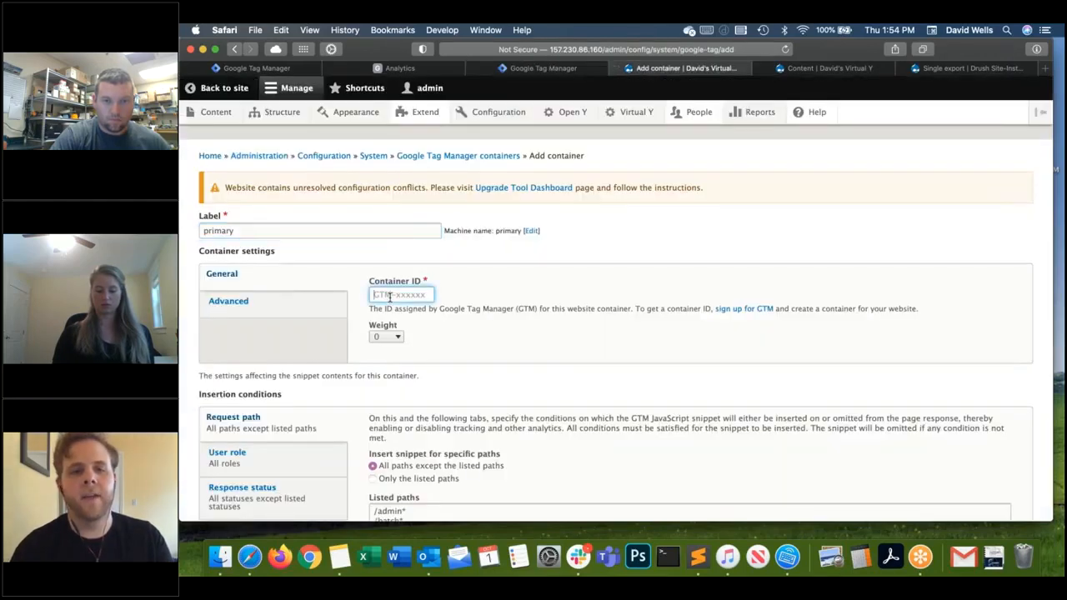
{"action": "key", "text": "super+v"}
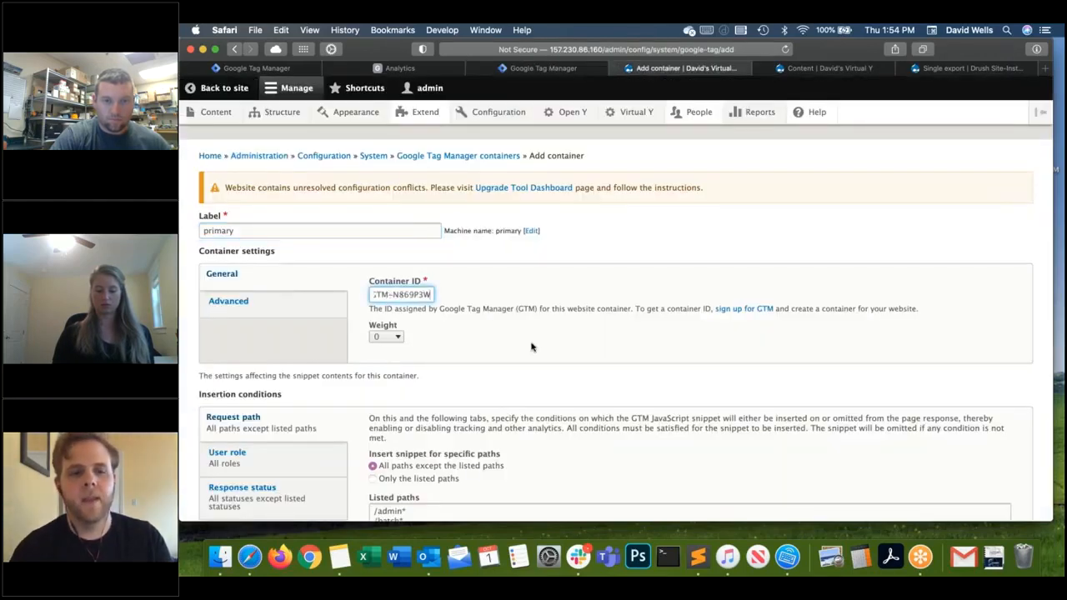
Review the listed paths excluded from snippet insertion and save the primary container.
{"action": "scroll", "coordinate": [531, 346], "scroll_direction": "down", "scroll_amount": 5}
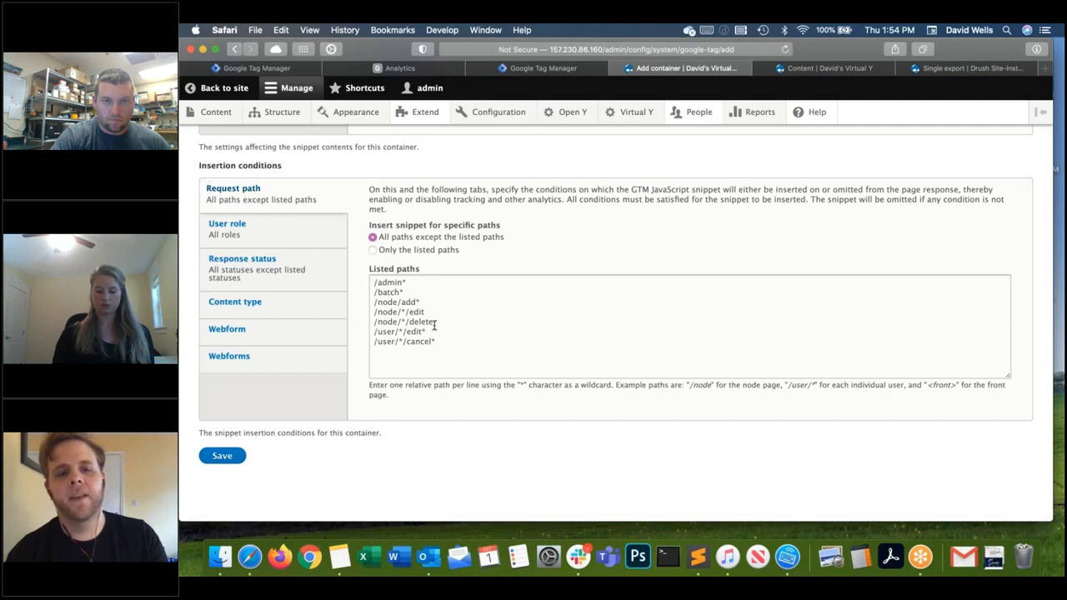
{"action": "left_click_drag", "start_coordinate": [373, 342], "coordinate": [435, 342]}
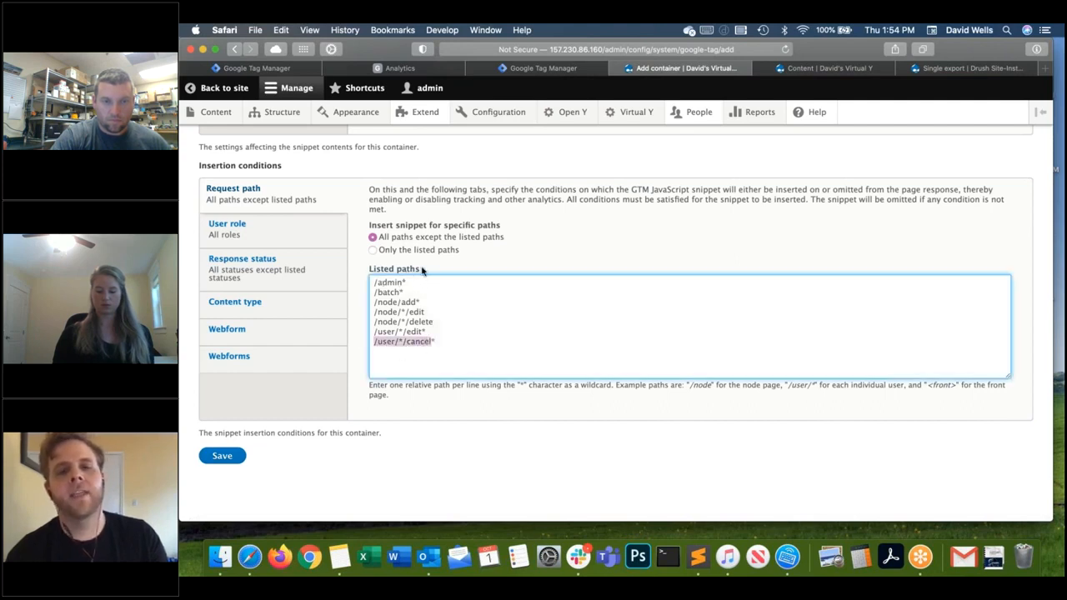
{"action": "left_click", "coordinate": [435, 322]}
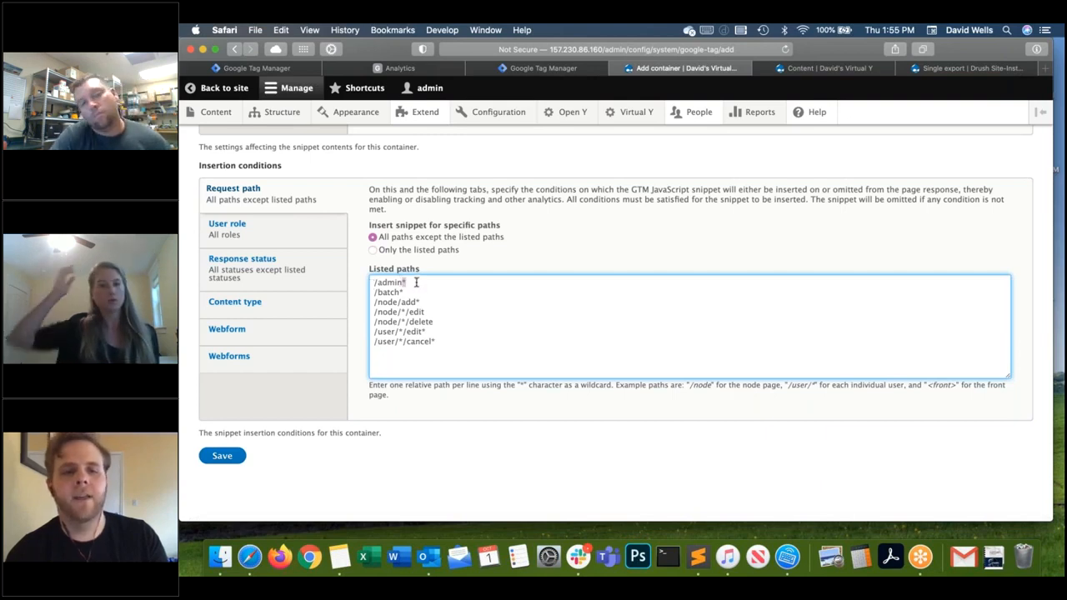
{"action": "left_click", "coordinate": [235, 464]}
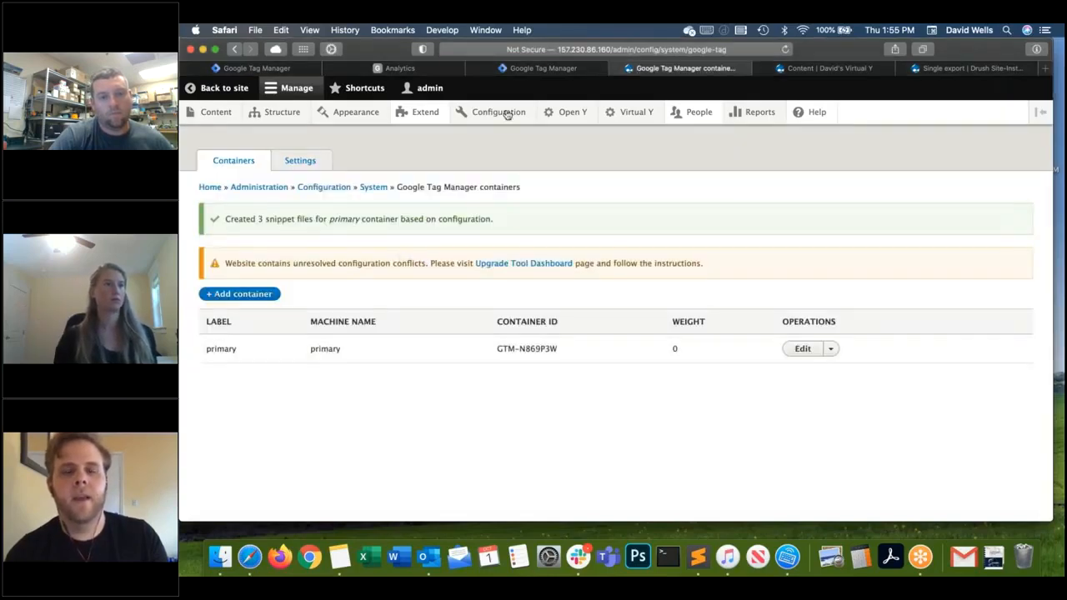
Open the site's Performance configuration under Development and clear all caches.
{"action": "mouse_move", "coordinate": [507, 114]}
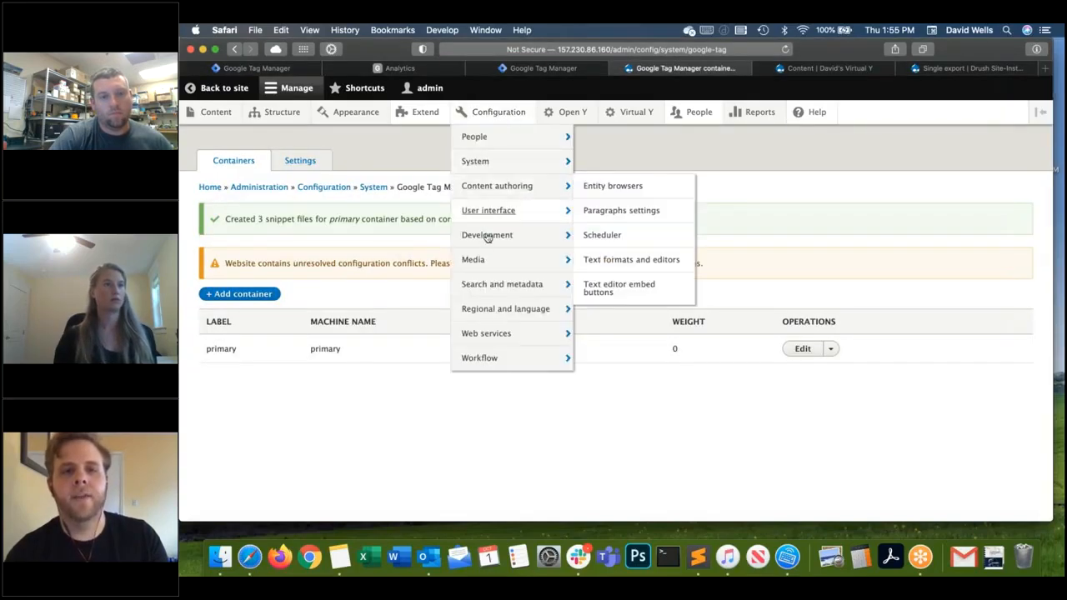
{"action": "mouse_move", "coordinate": [484, 236]}
{"action": "left_click", "coordinate": [606, 238]}
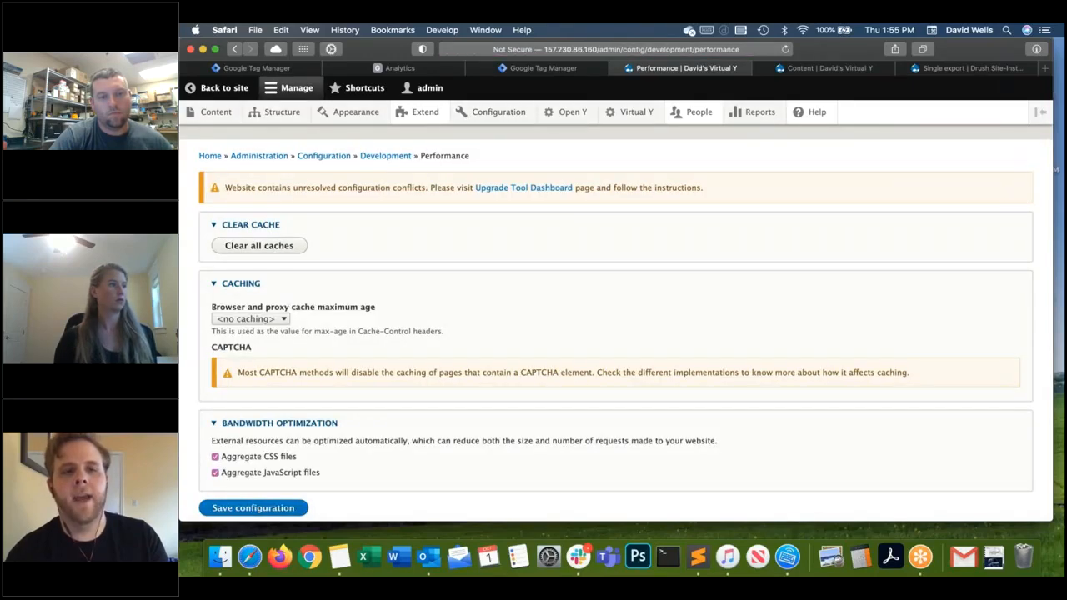
{"action": "mouse_move", "coordinate": [506, 116]}
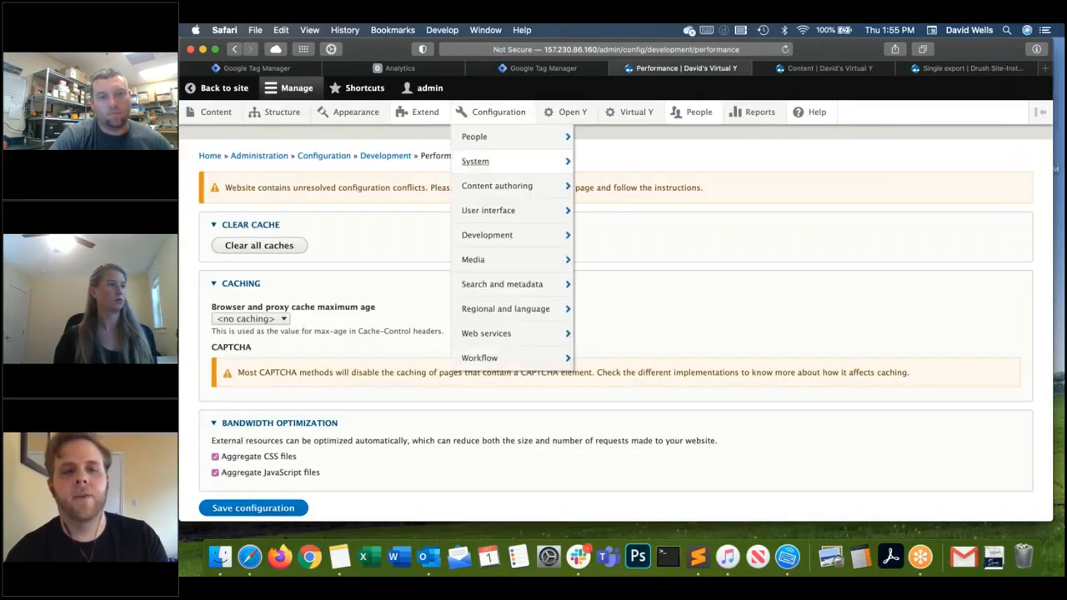
{"action": "mouse_move", "coordinate": [500, 237]}
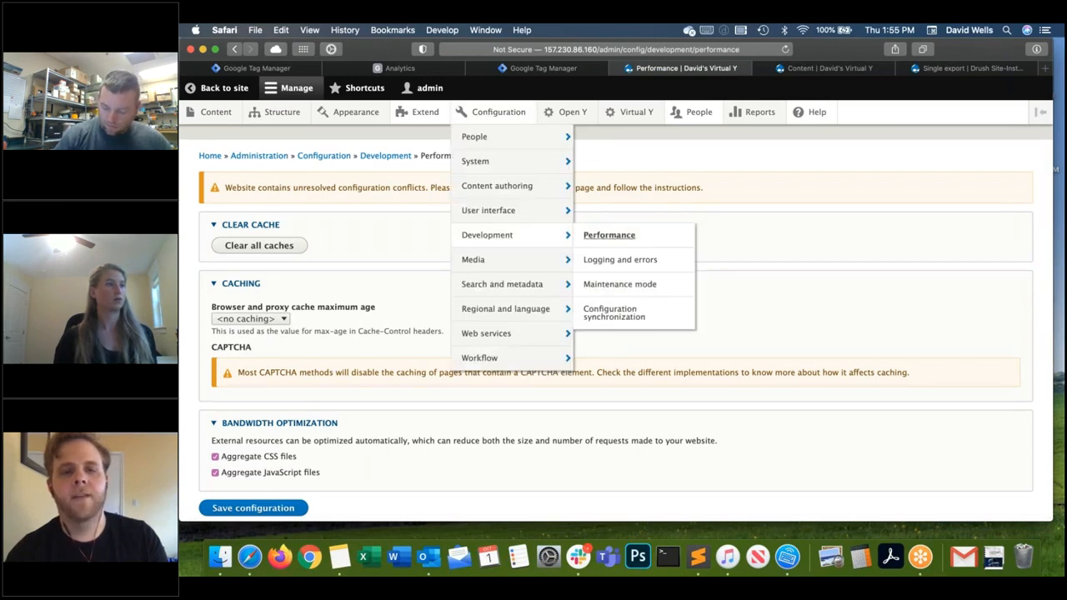
{"action": "left_click", "coordinate": [609, 236]}
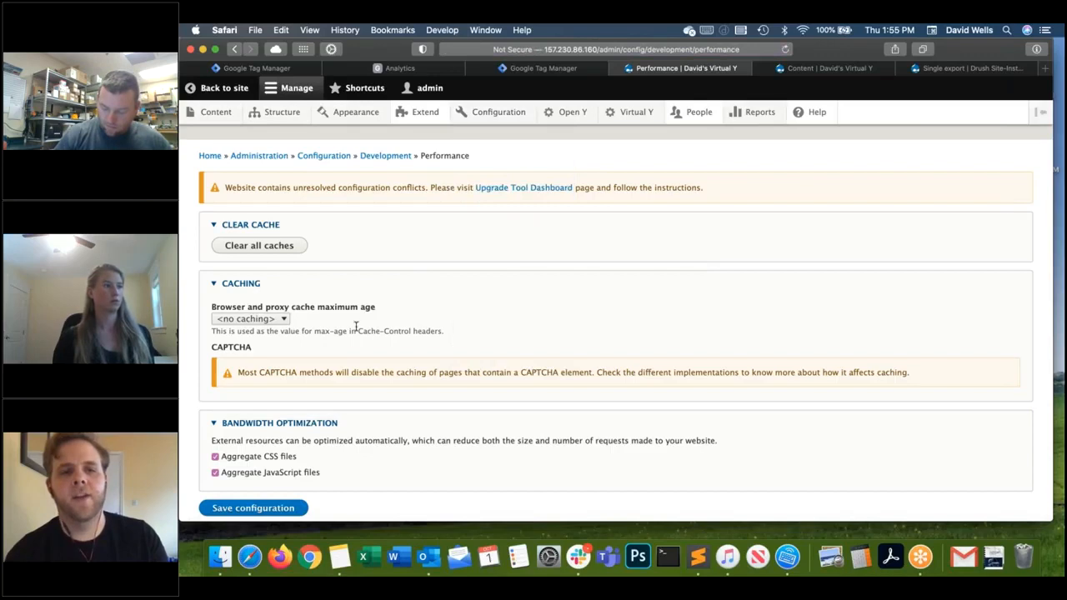
{"action": "left_click", "coordinate": [272, 250]}
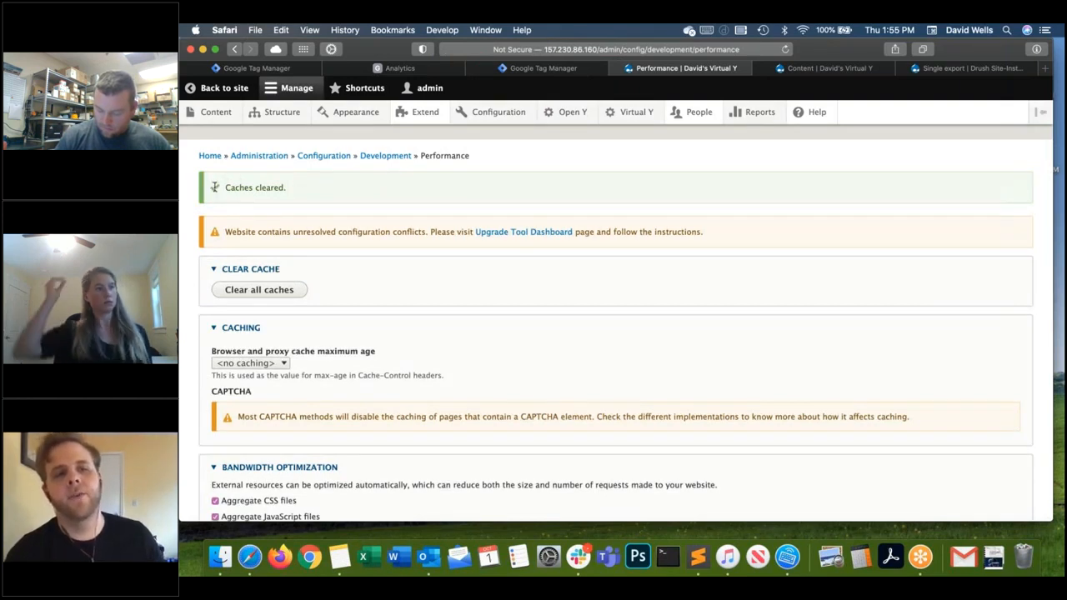
{"action": "triple_click", "coordinate": [214, 187]}
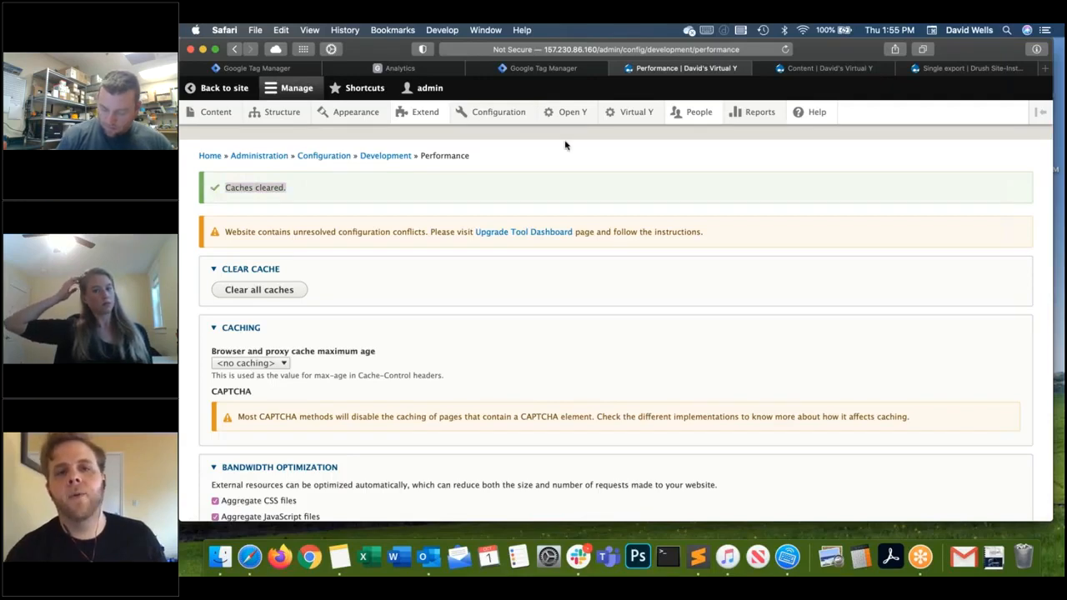
Start preview mode for the Demo Site container's default workspace in Tag Manager.
{"action": "left_click", "coordinate": [575, 72]}
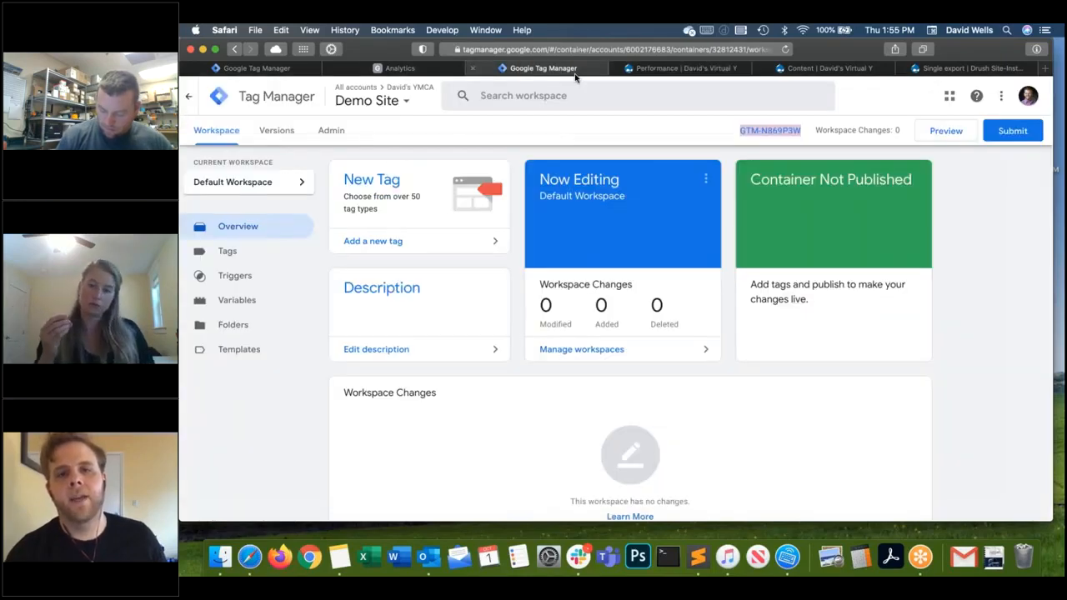
{"action": "left_click", "coordinate": [940, 135]}
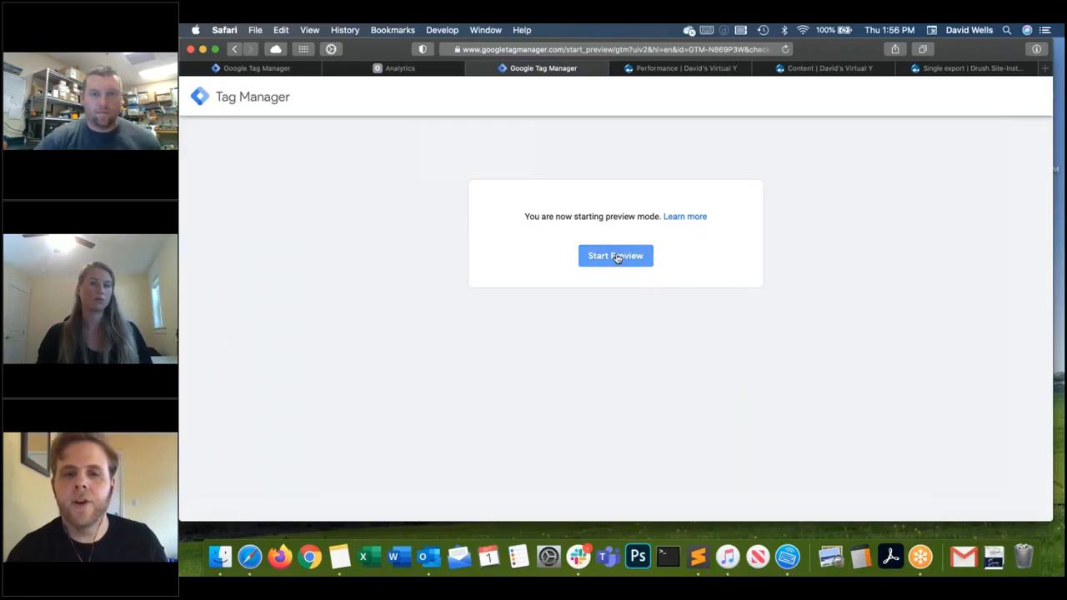
{"action": "left_click", "coordinate": [617, 258]}
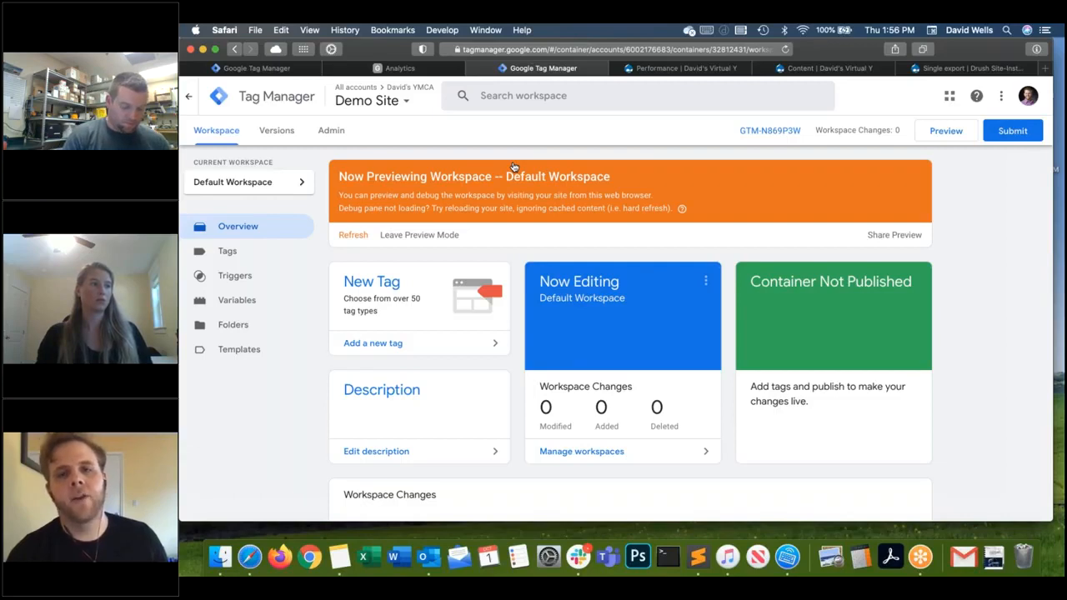
Open the Virtual Y site's front end and inspect the Tag Manager debug pane, collapsing and reopening it once.
{"action": "left_click", "coordinate": [733, 66]}
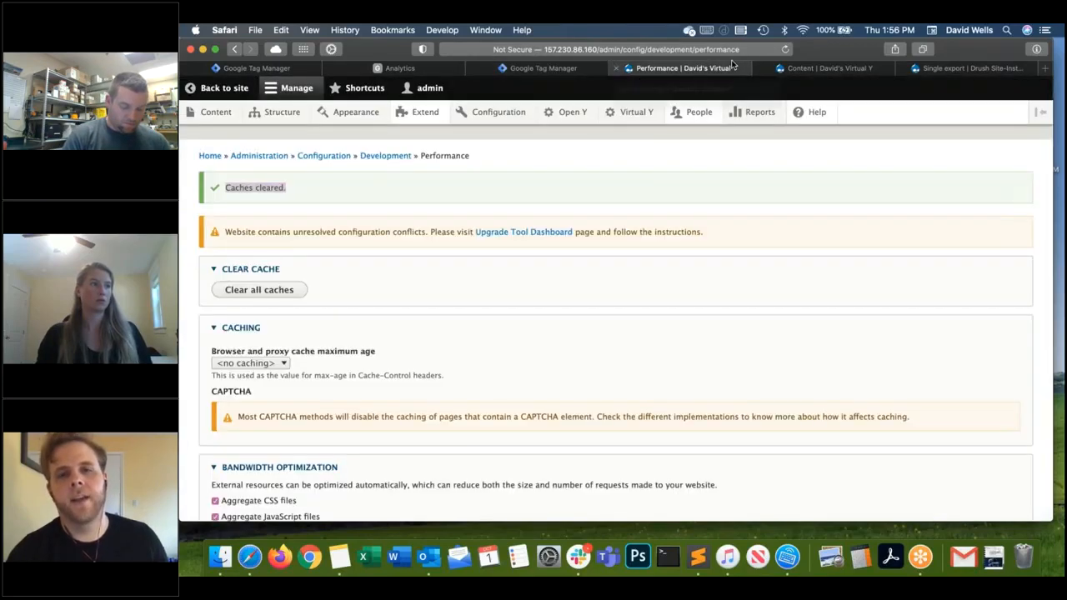
{"action": "left_click", "coordinate": [222, 89]}
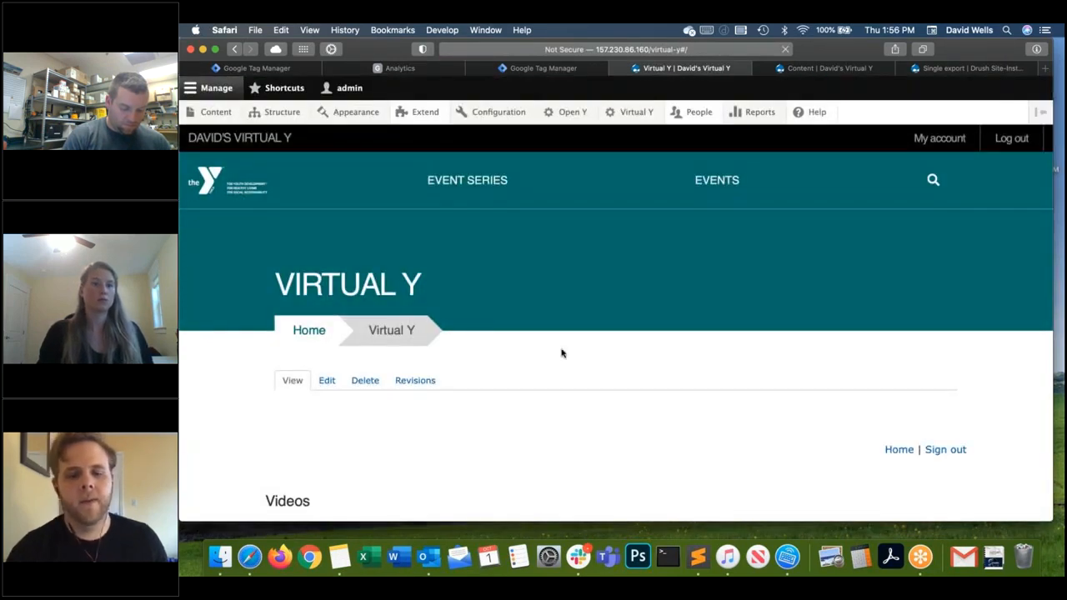
{"action": "left_click_drag", "start_coordinate": [565, 370], "coordinate": [561, 330]}
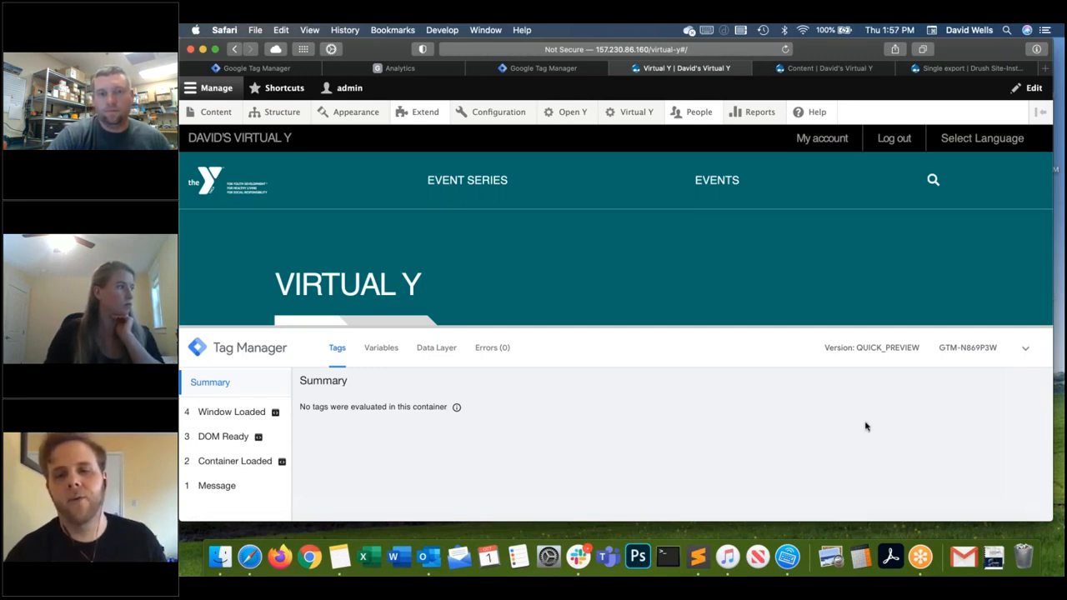
{"action": "left_click", "coordinate": [1027, 355]}
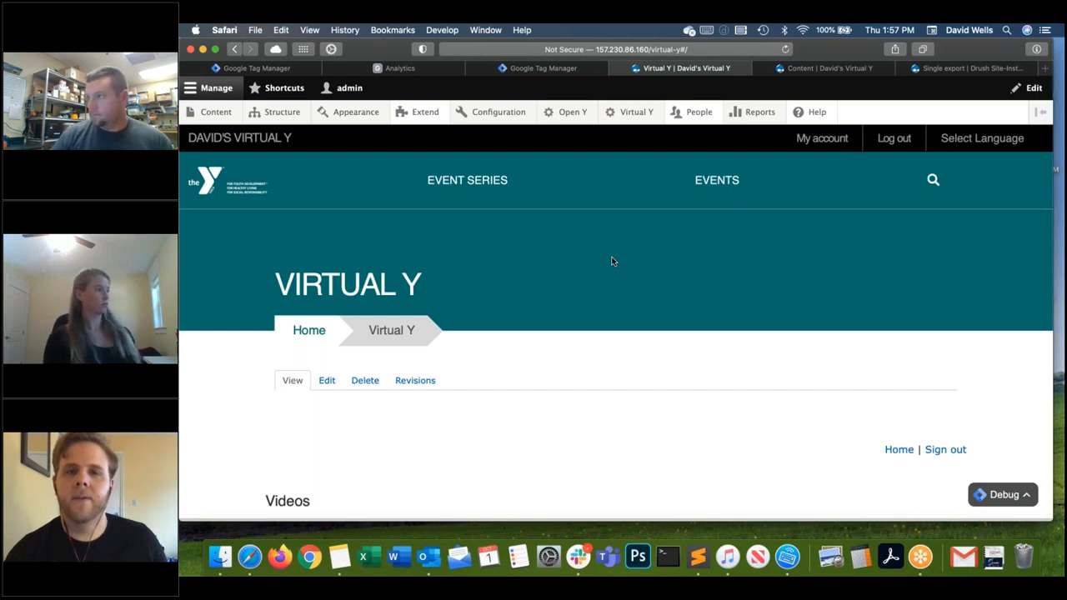
{"action": "left_click", "coordinate": [1006, 495]}
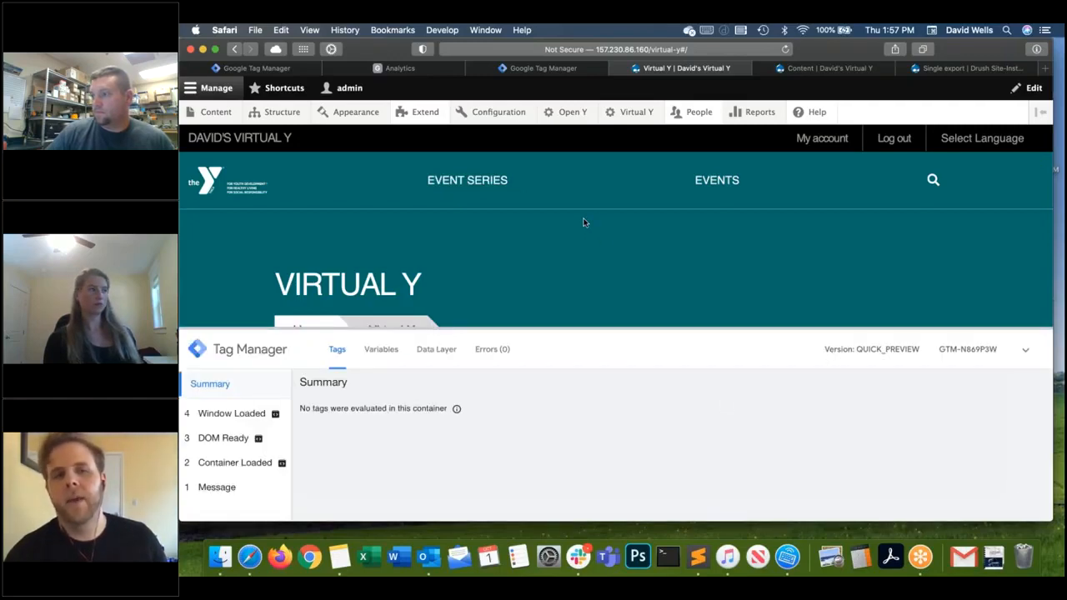
Review the browser's privacy preferences for cross-site tracking and cookie blocking.
{"action": "left_click", "coordinate": [227, 31]}
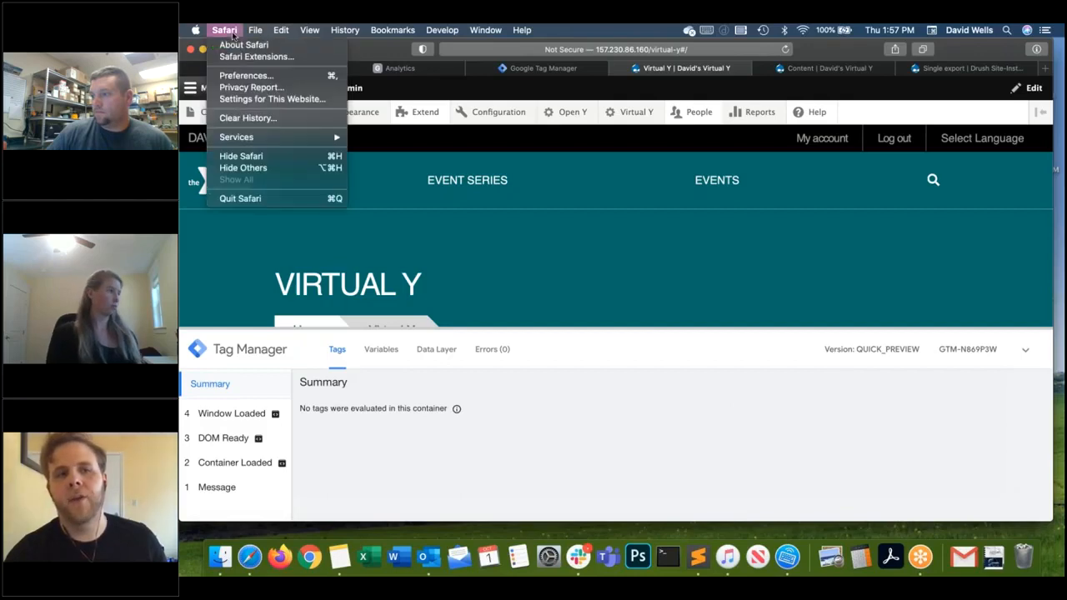
{"action": "left_click", "coordinate": [246, 76]}
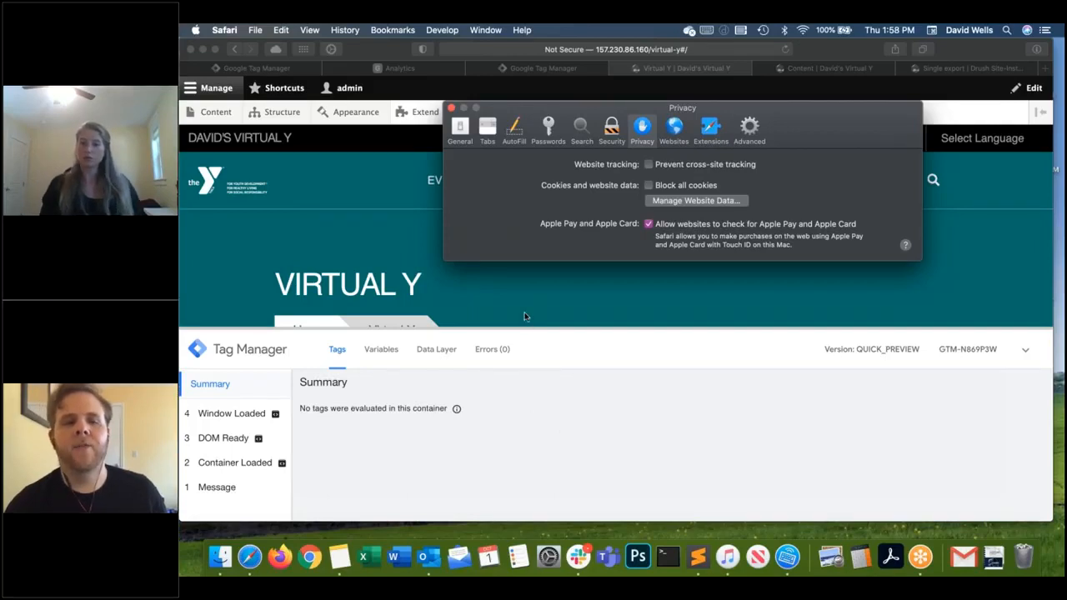
{"action": "left_click", "coordinate": [452, 108]}
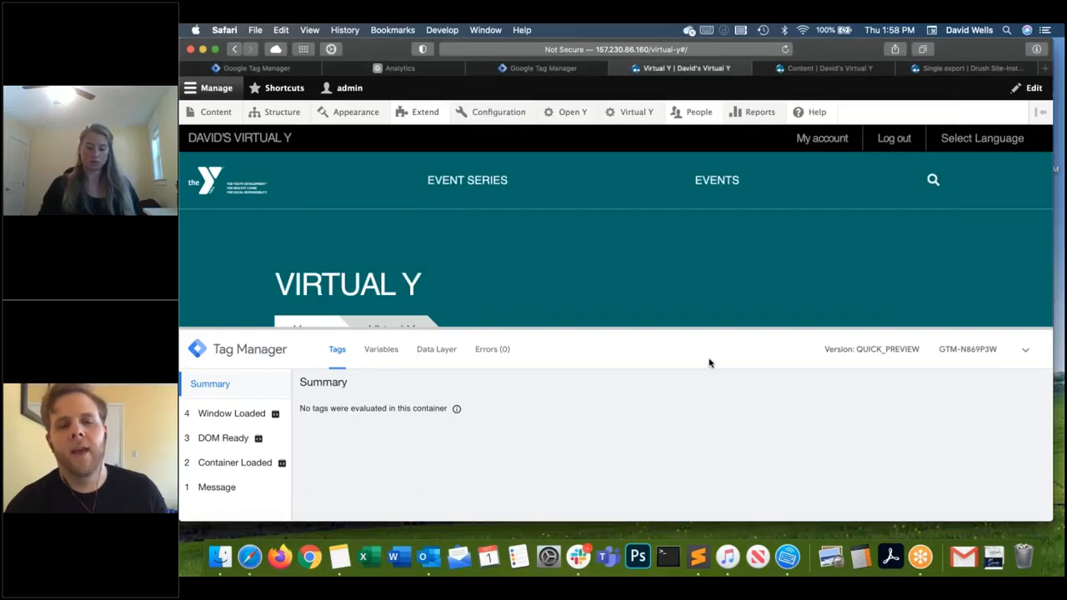
Collapse the debug pane on the Virtual Y page and leave preview mode for the Demo Site container.
{"action": "left_click", "coordinate": [1023, 352]}
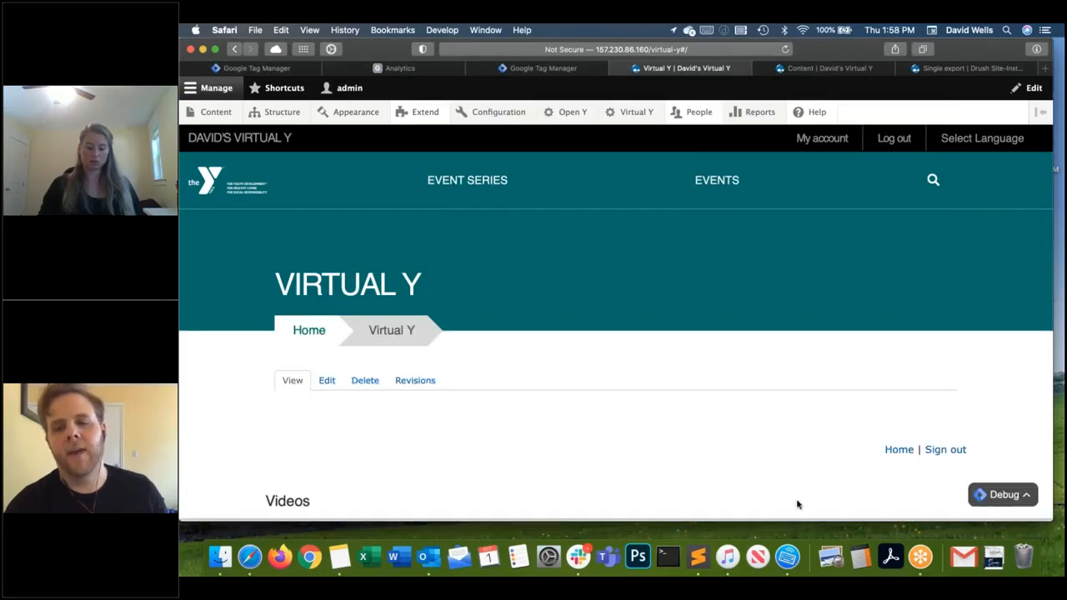
{"action": "left_click", "coordinate": [1004, 495]}
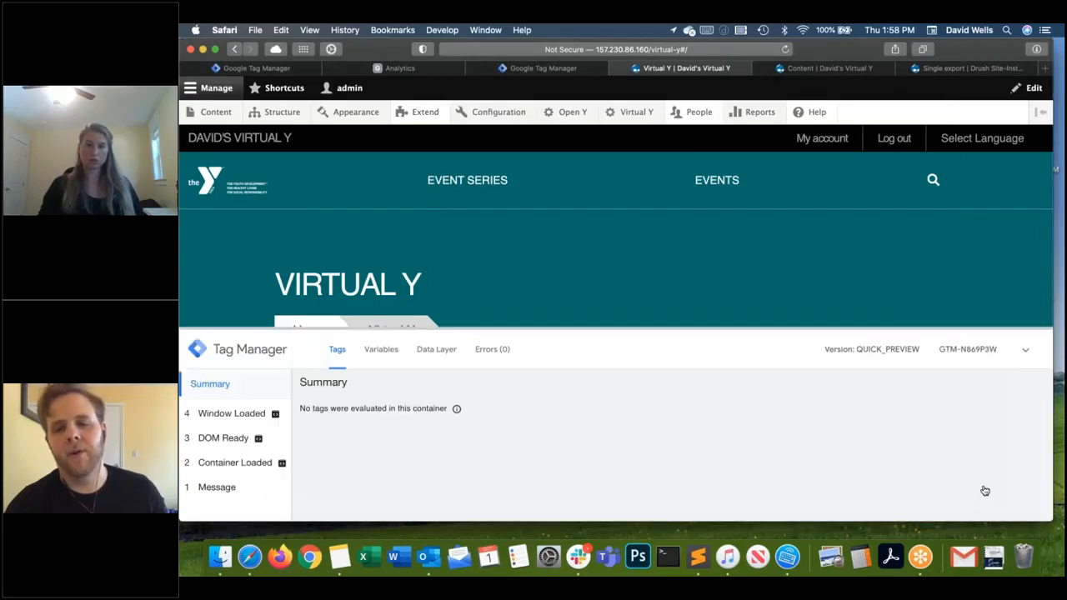
{"action": "left_click", "coordinate": [1026, 350]}
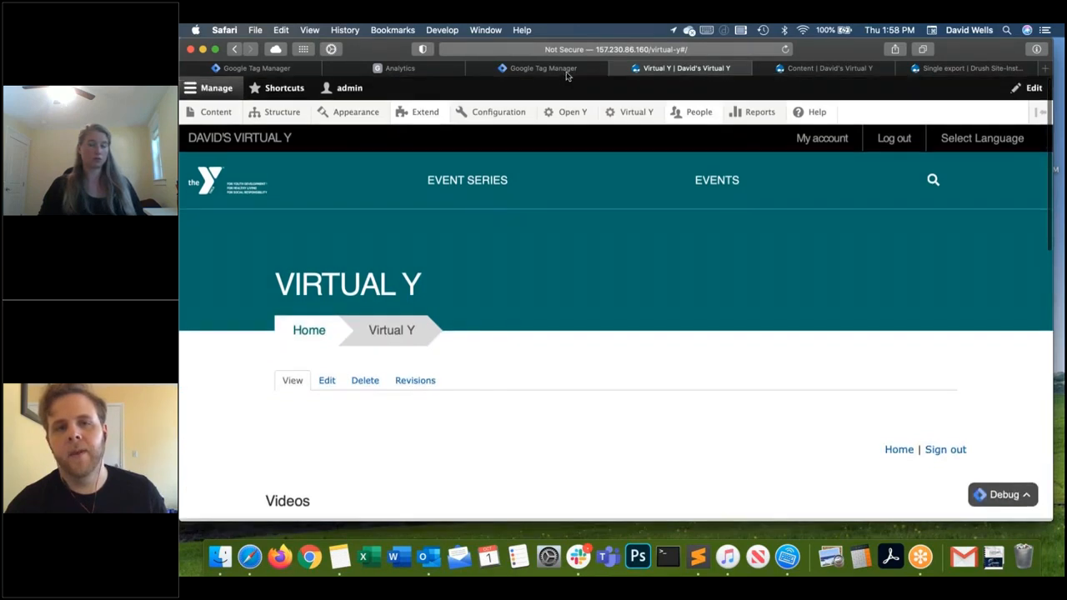
{"action": "left_click", "coordinate": [564, 70]}
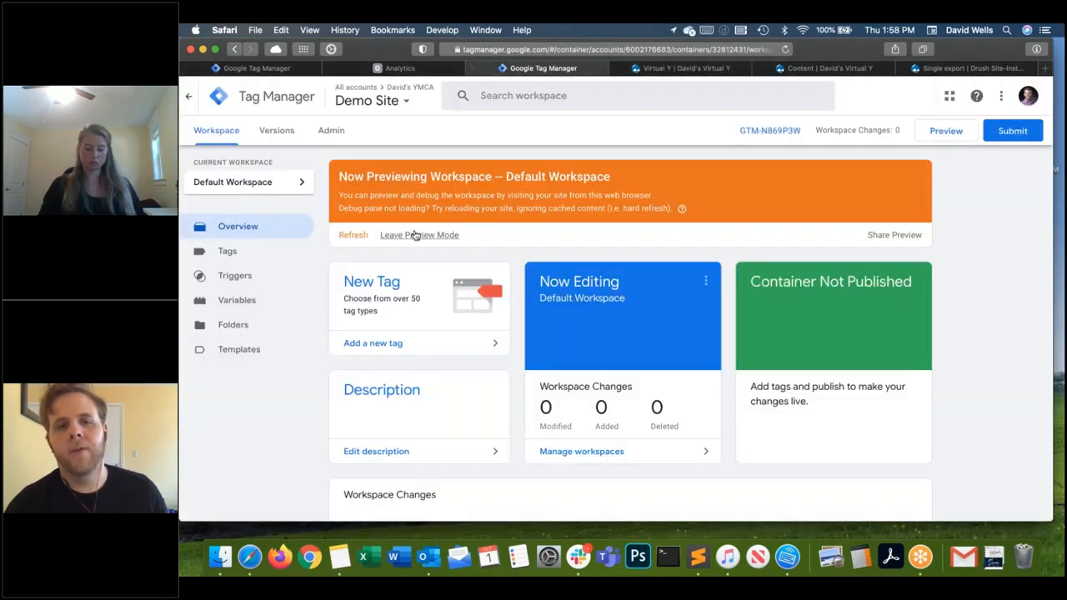
{"action": "left_click", "coordinate": [414, 235]}
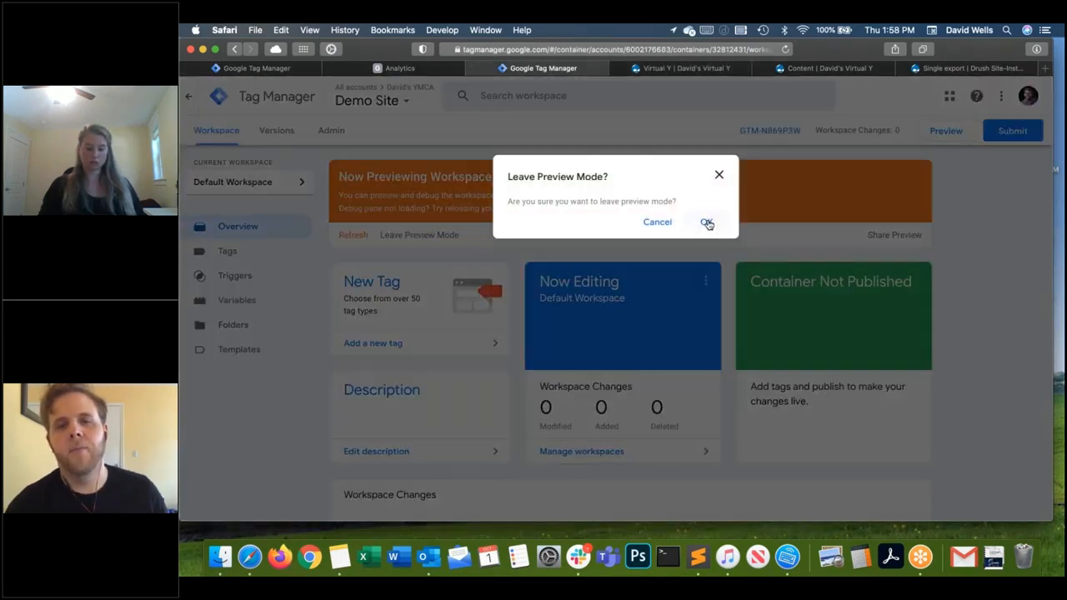
{"action": "left_click", "coordinate": [704, 222]}
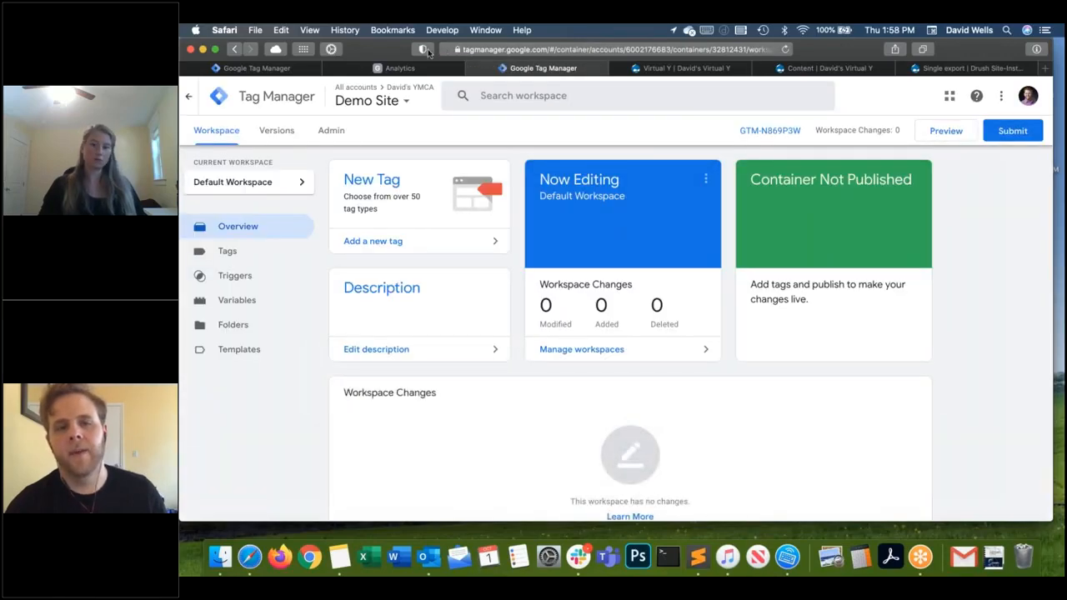
Load google.com/analytics in place of the open Analytics report and sign in to Google Analytics.
{"action": "left_click", "coordinate": [430, 68]}
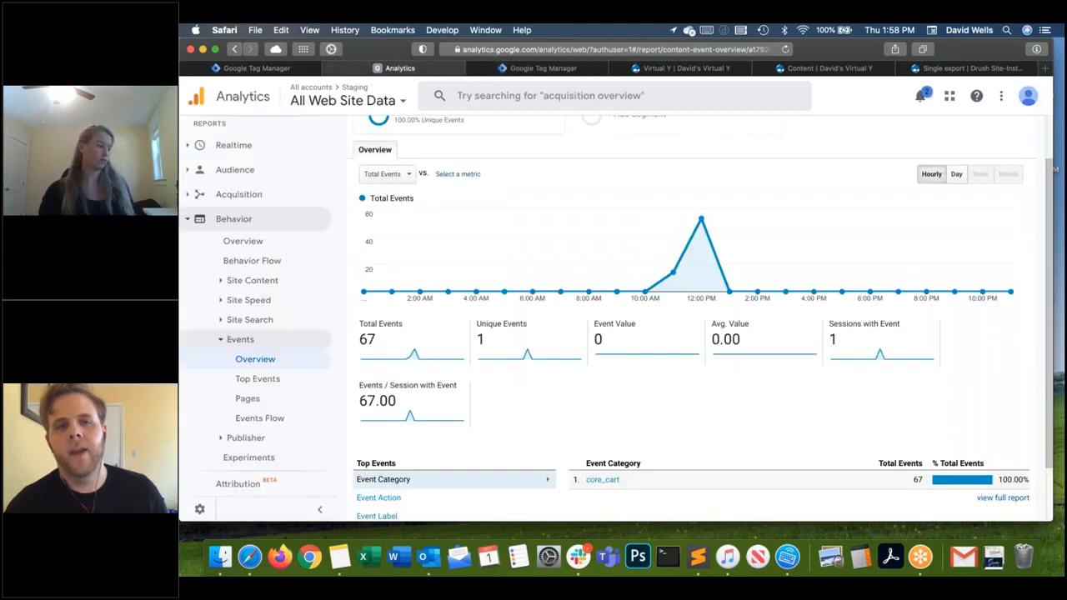
{"action": "left_click", "coordinate": [512, 54]}
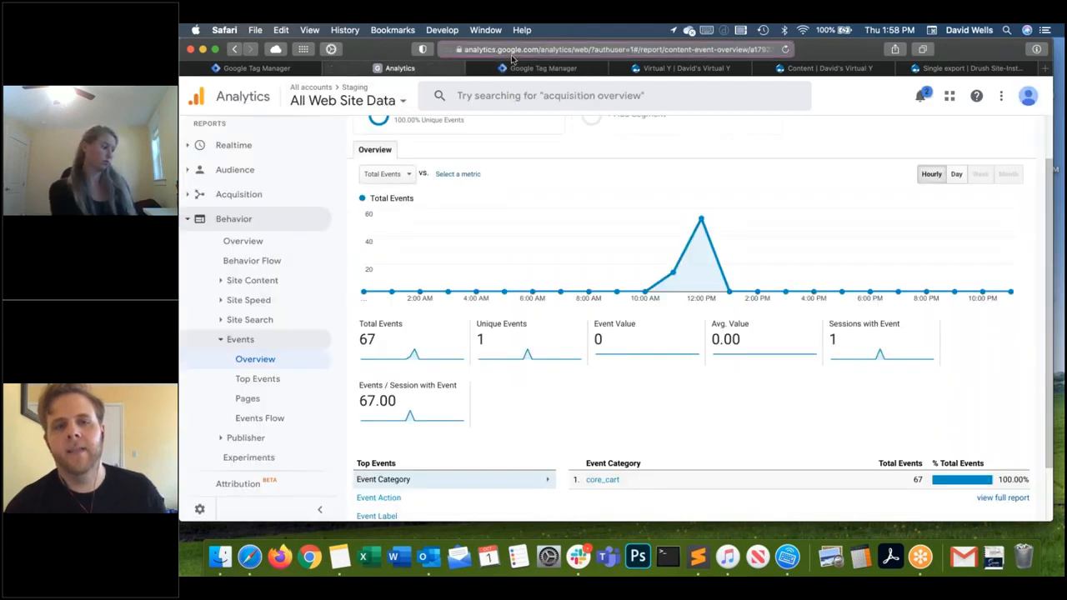
{"action": "type", "text": "goo"}
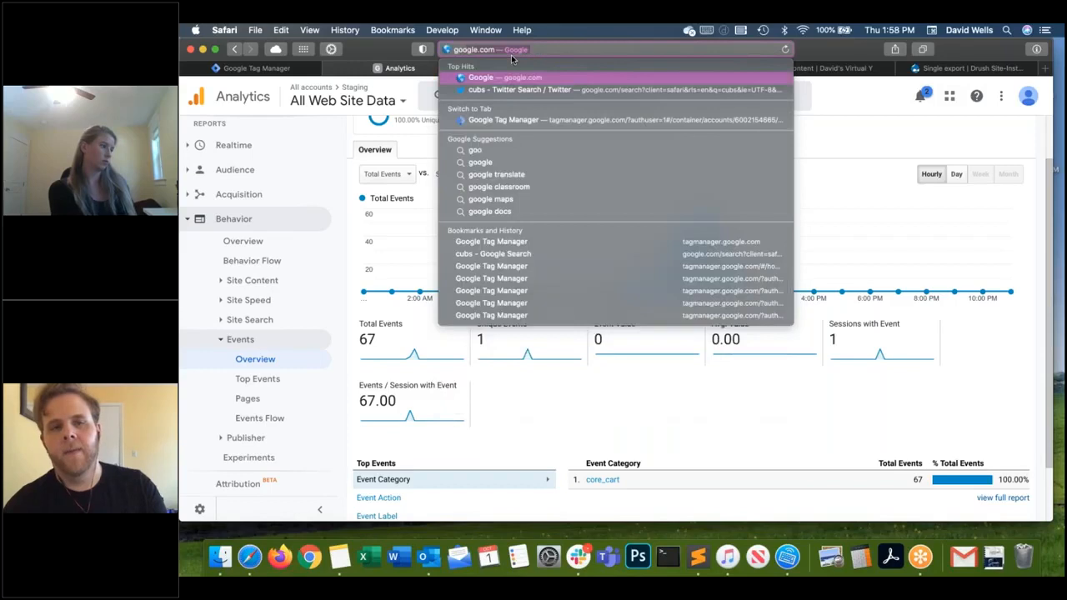
{"action": "type", "text": "gle.com/"}
{"action": "type", "text": "about/analytics"}
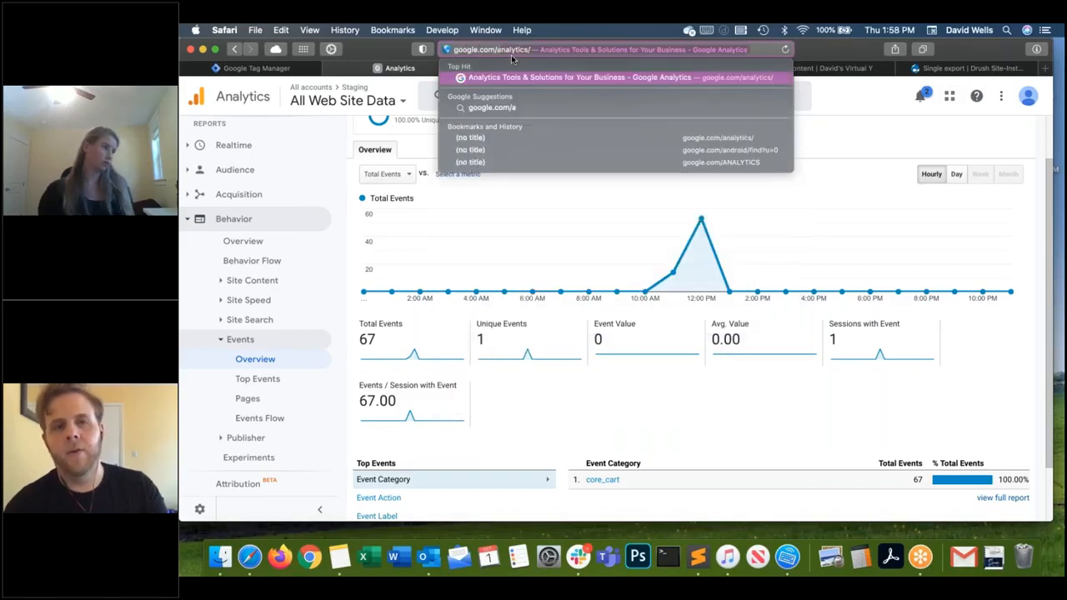
{"action": "key", "text": "Return"}
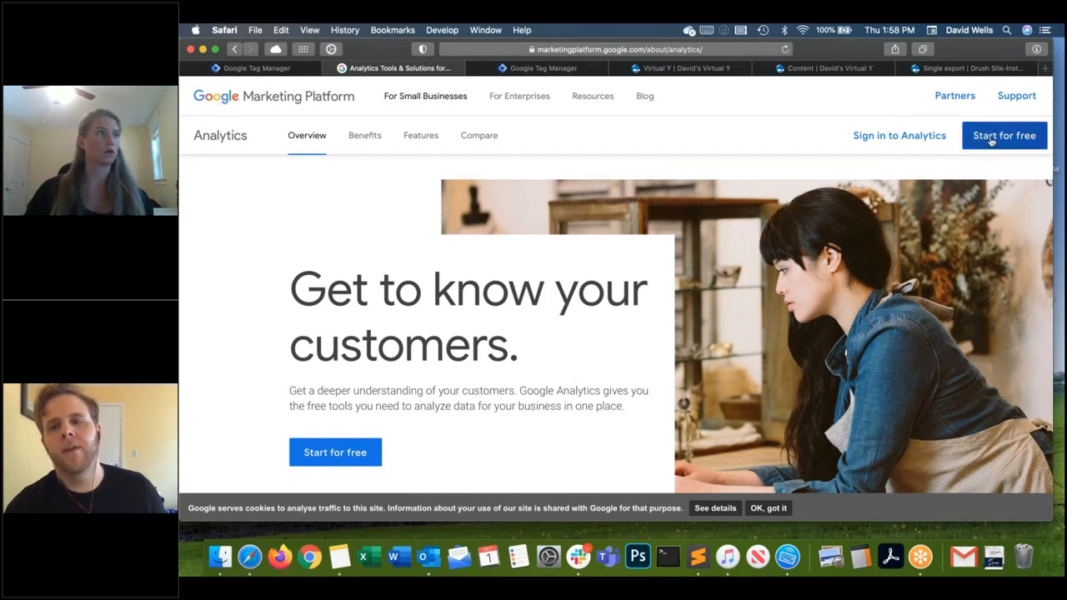
{"action": "left_click", "coordinate": [880, 144]}
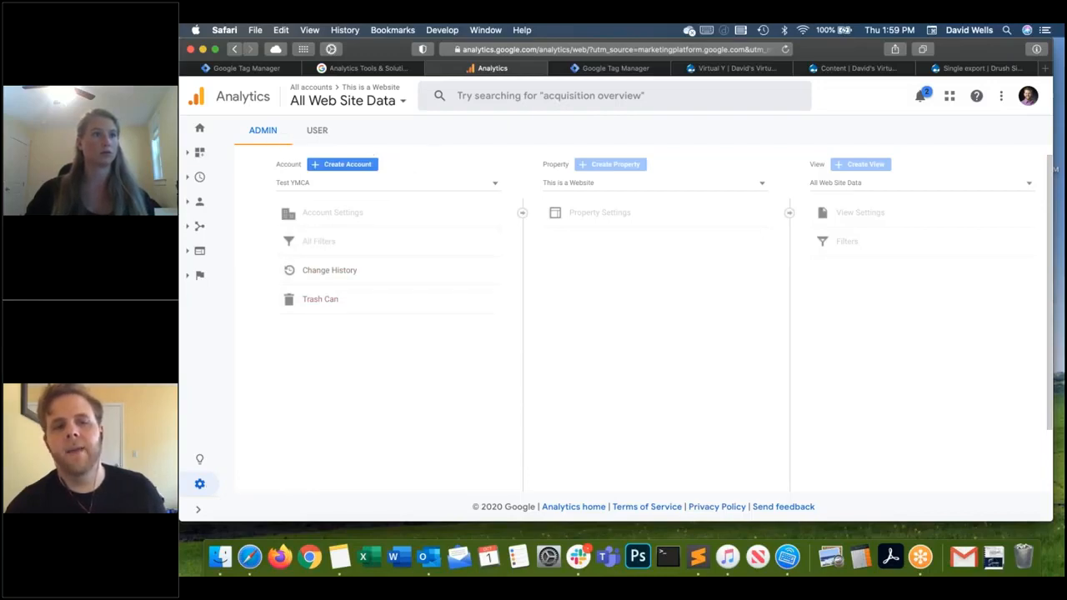
Start a new Analytics account from the administration area and name it "Virtual Y Demo".
{"action": "left_click", "coordinate": [201, 486]}
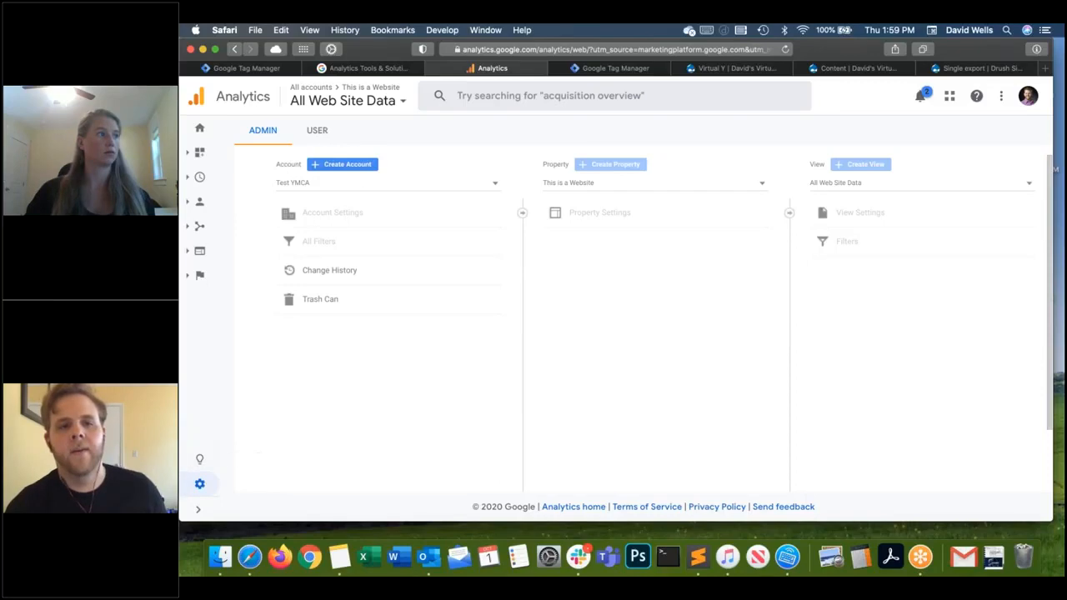
{"action": "left_click", "coordinate": [315, 183]}
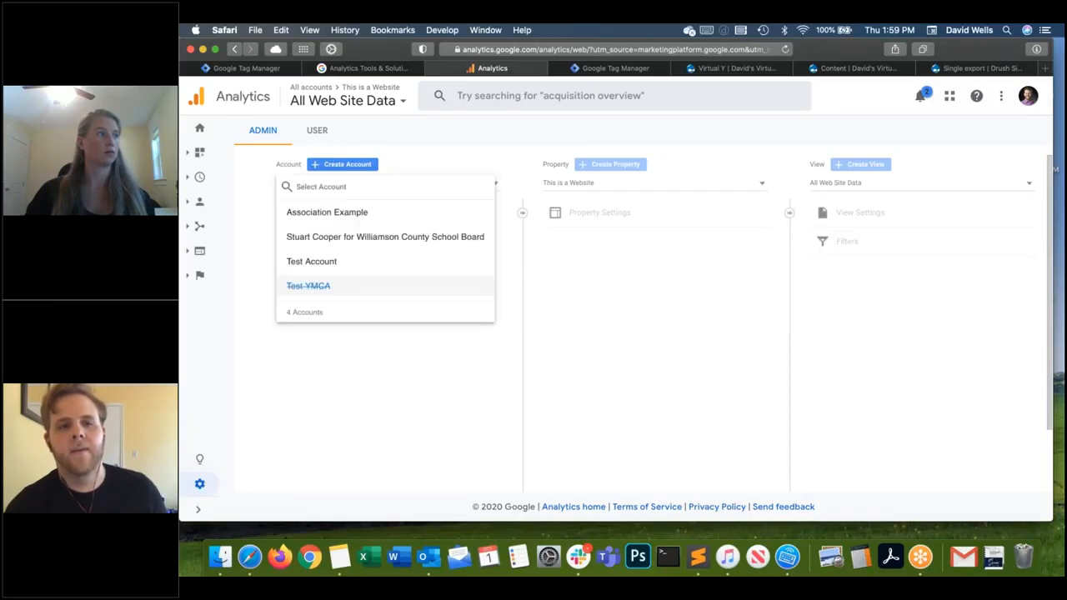
{"action": "left_click", "coordinate": [360, 164]}
{"action": "left_click", "coordinate": [360, 163]}
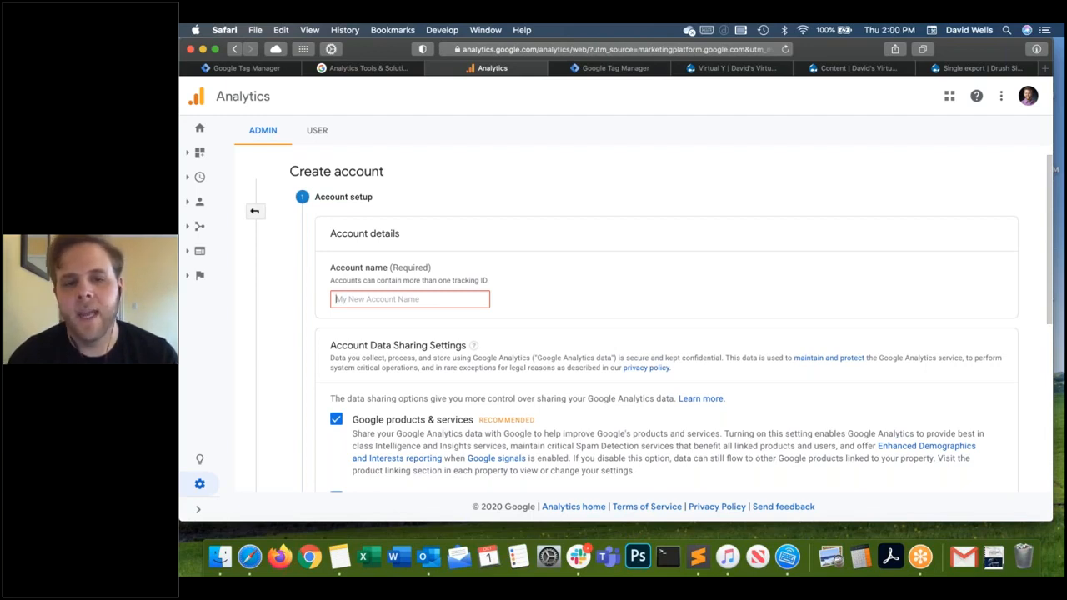
{"action": "type", "text": "TE"}
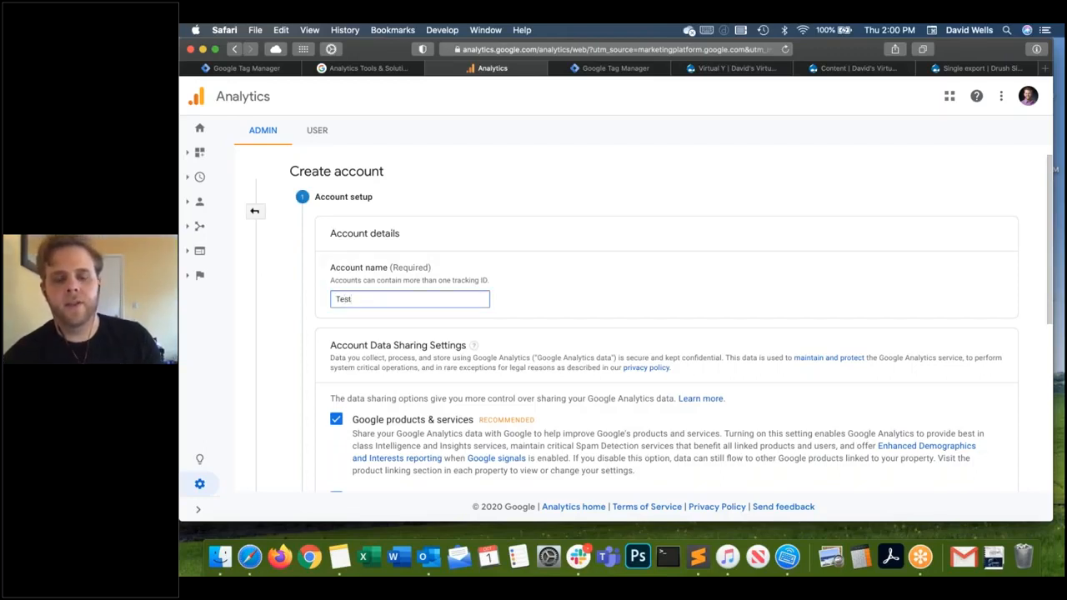
{"action": "key", "text": "BackSpace"}
{"action": "key", "text": "BackSpace"}
{"action": "key", "text": "BackSpace"}
{"action": "key", "text": "BackSpace"}
{"action": "type", "text": "Virtual Y Demo"}
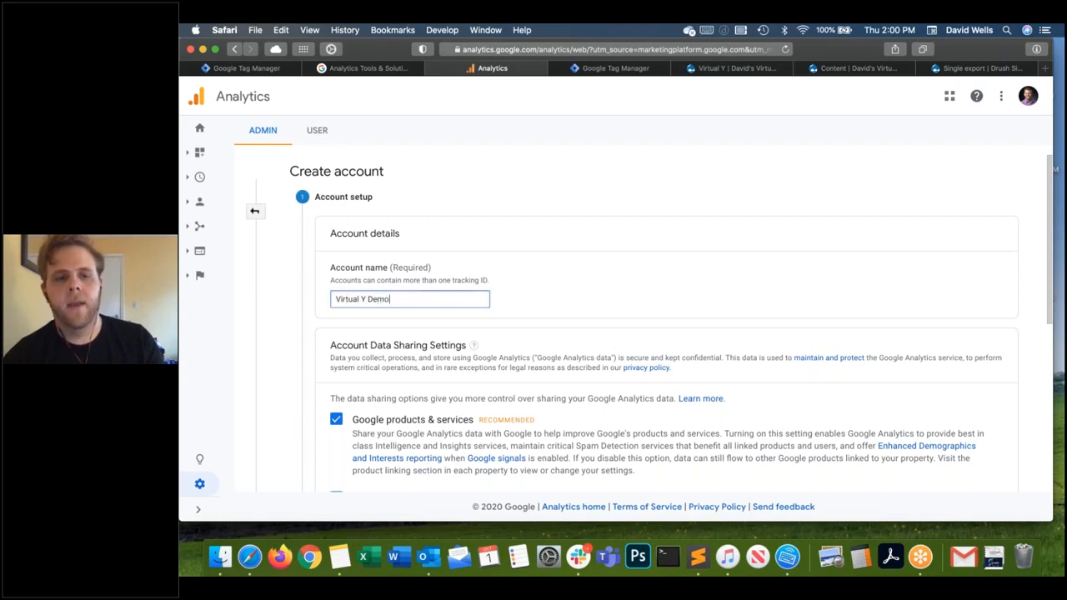
Keep all recommended data sharing settings for the new account and continue with Web as what to measure.
{"action": "scroll", "coordinate": [336, 270], "scroll_direction": "down", "scroll_amount": 5}
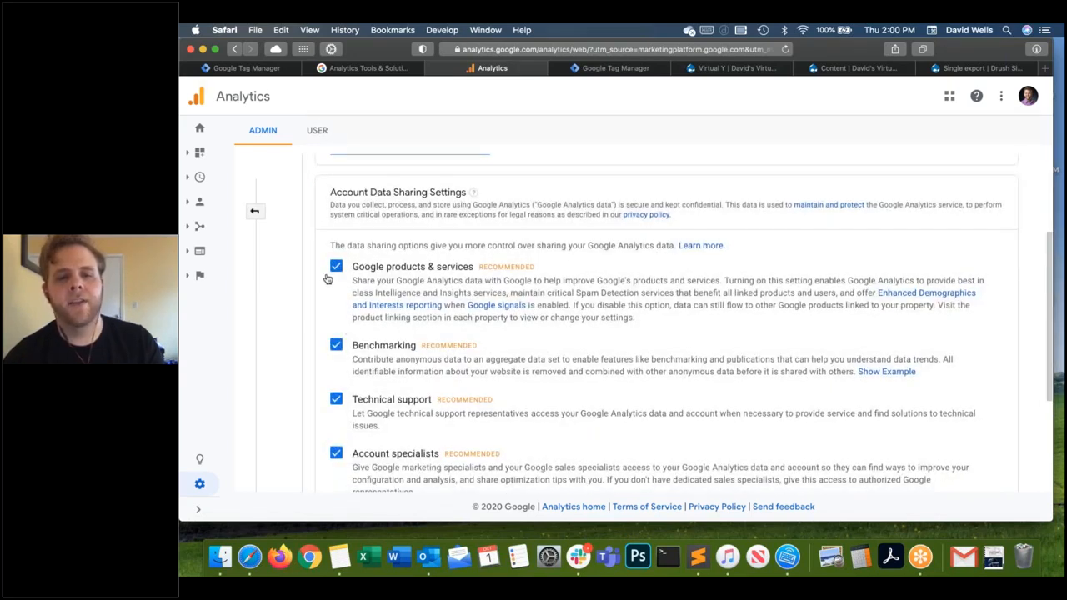
{"action": "scroll", "coordinate": [327, 279], "scroll_direction": "down", "scroll_amount": 2}
{"action": "scroll", "coordinate": [328, 279], "scroll_direction": "down", "scroll_amount": 5}
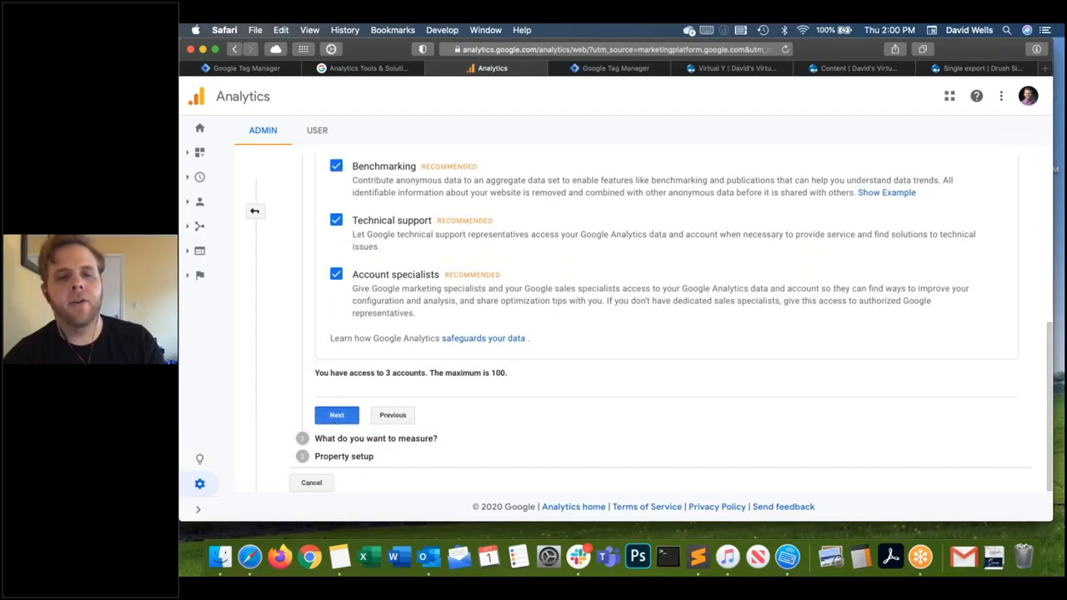
{"action": "left_click", "coordinate": [336, 415]}
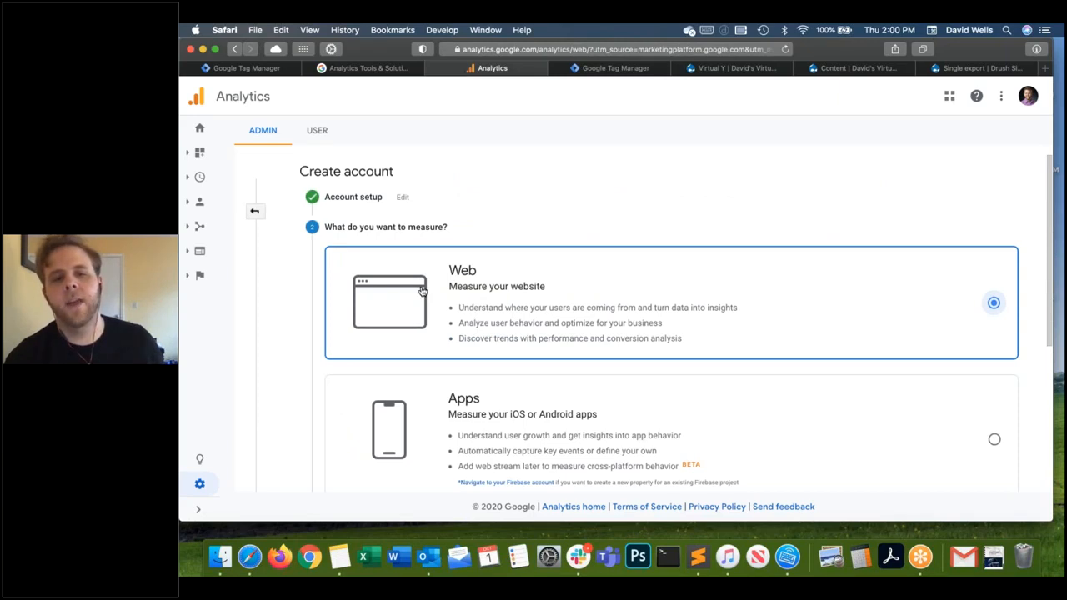
{"action": "scroll", "coordinate": [421, 290], "scroll_direction": "down", "scroll_amount": 5}
{"action": "left_click", "coordinate": [346, 433]}
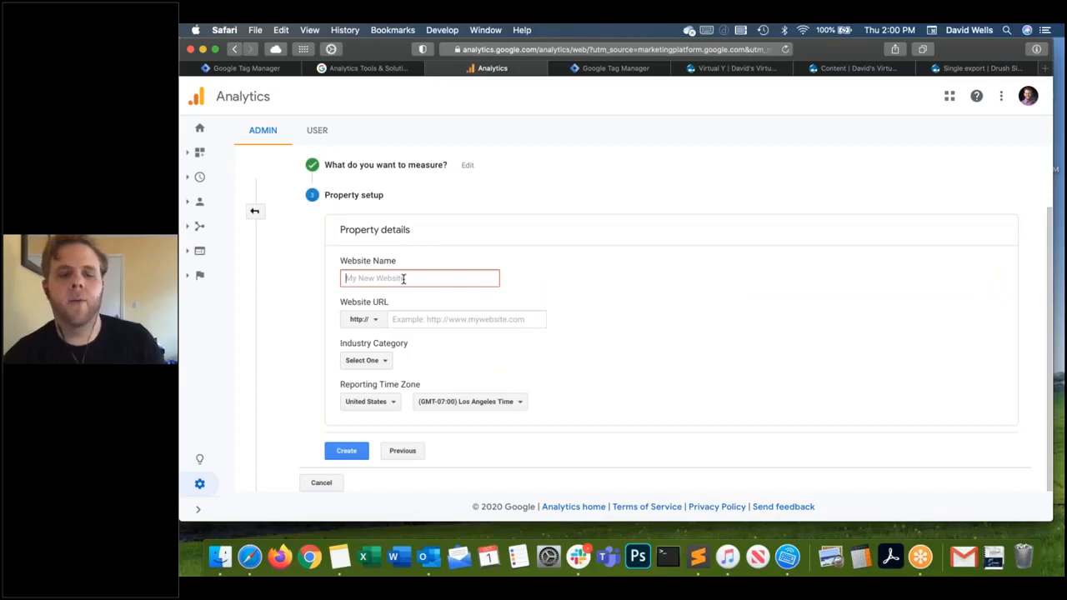
{"action": "type", "text": "Virtual Y Demo"}
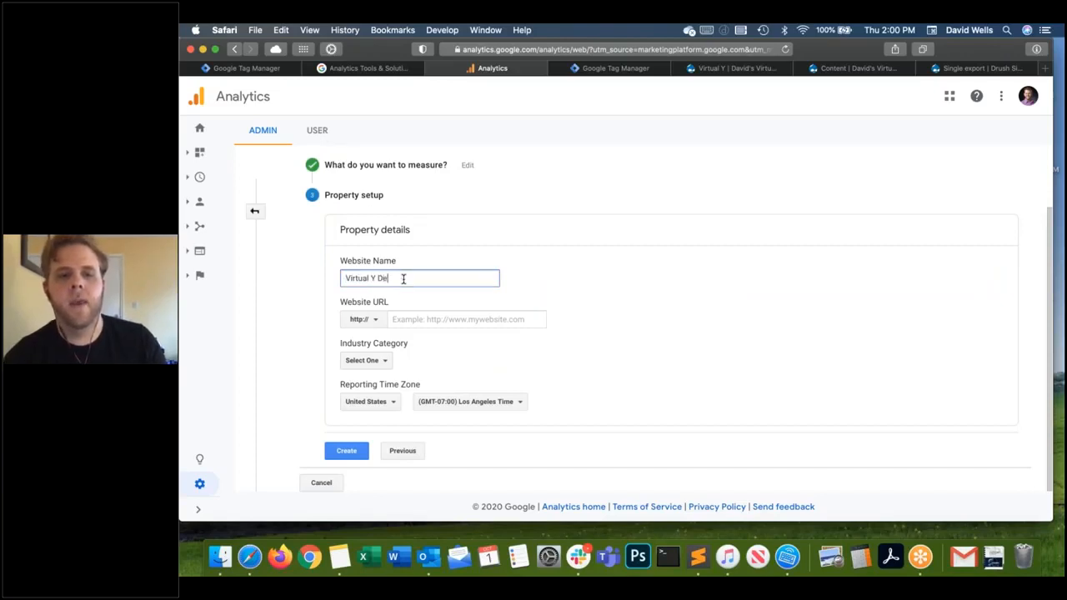
{"action": "left_click", "coordinate": [380, 322]}
{"action": "left_click", "coordinate": [377, 323]}
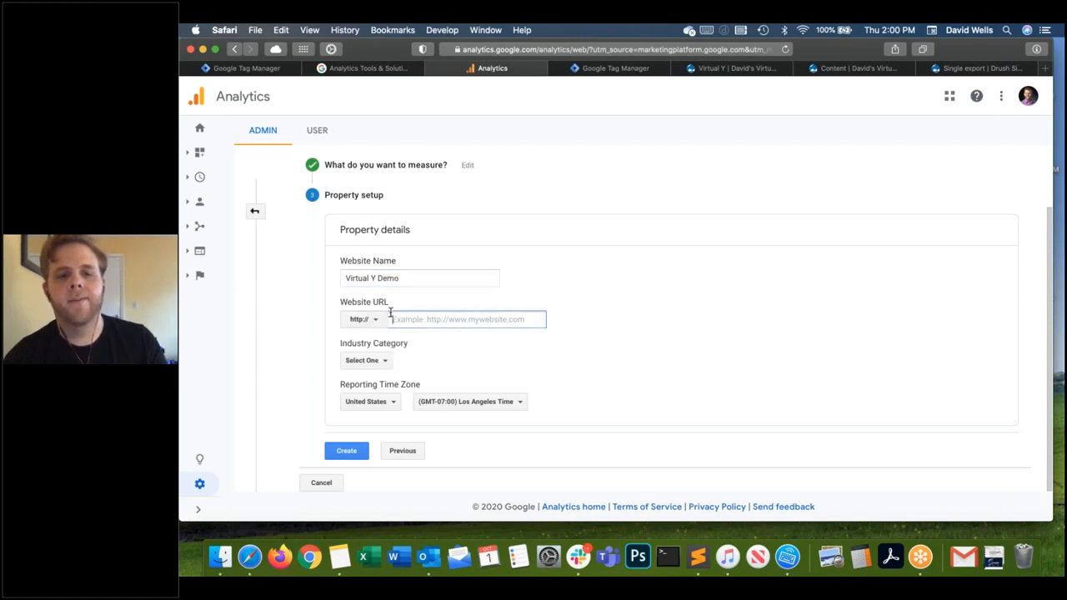
{"action": "left_click", "coordinate": [375, 323]}
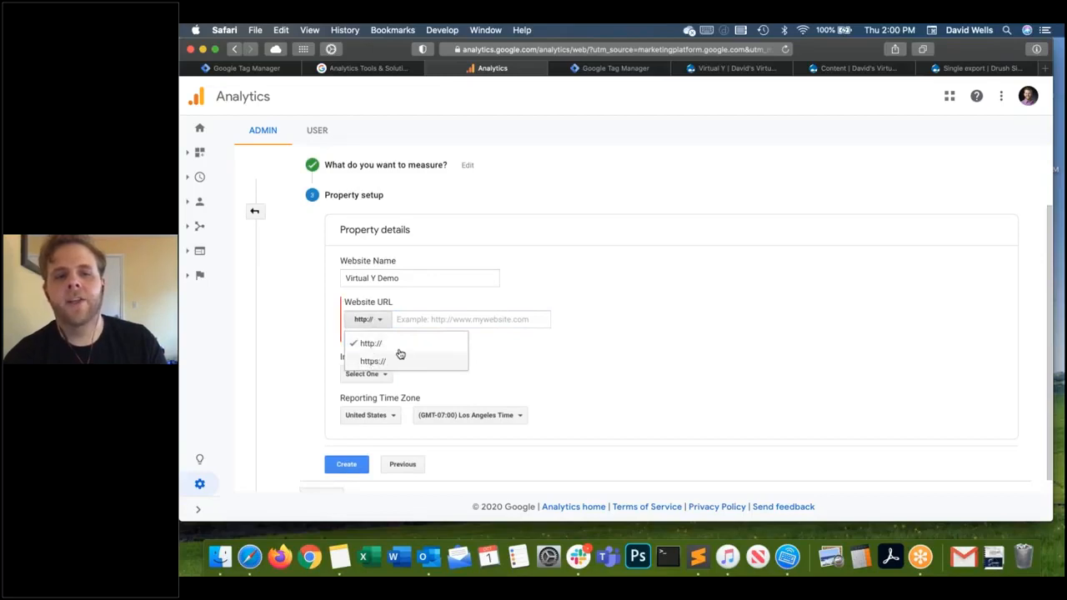
{"action": "left_click", "coordinate": [416, 320]}
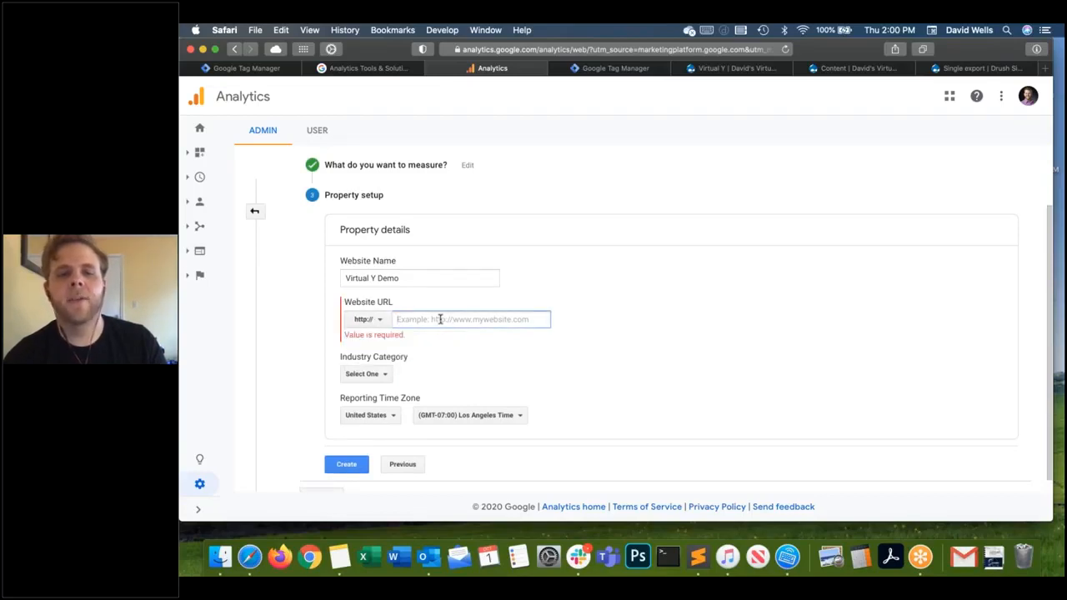
{"action": "left_click", "coordinate": [721, 70]}
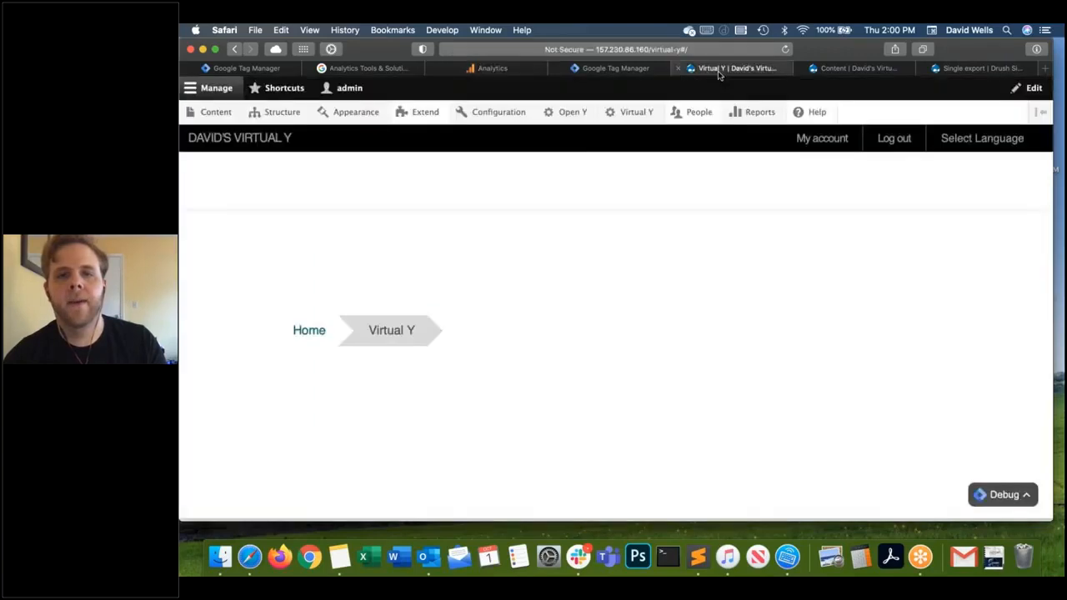
{"action": "left_click", "coordinate": [550, 49]}
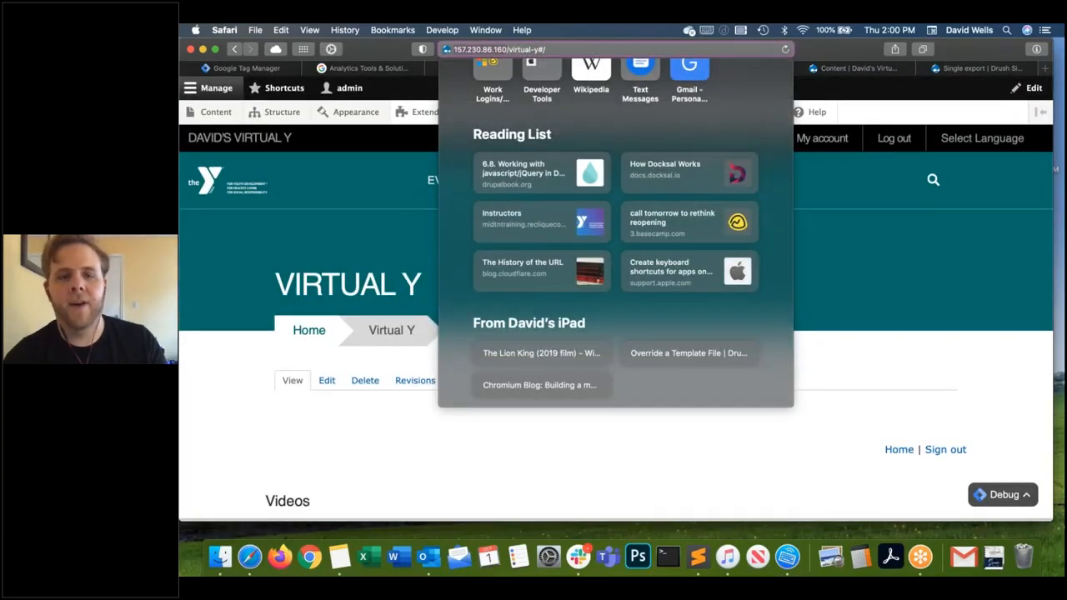
{"action": "left_click", "coordinate": [817, 162]}
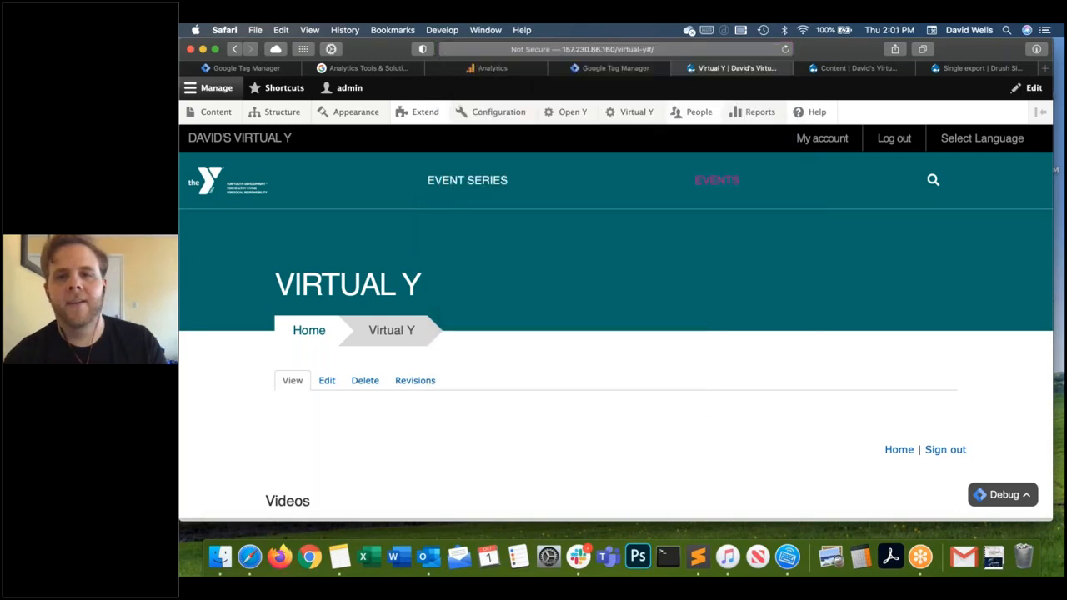
{"action": "left_click", "coordinate": [588, 70]}
{"action": "left_click", "coordinate": [470, 70]}
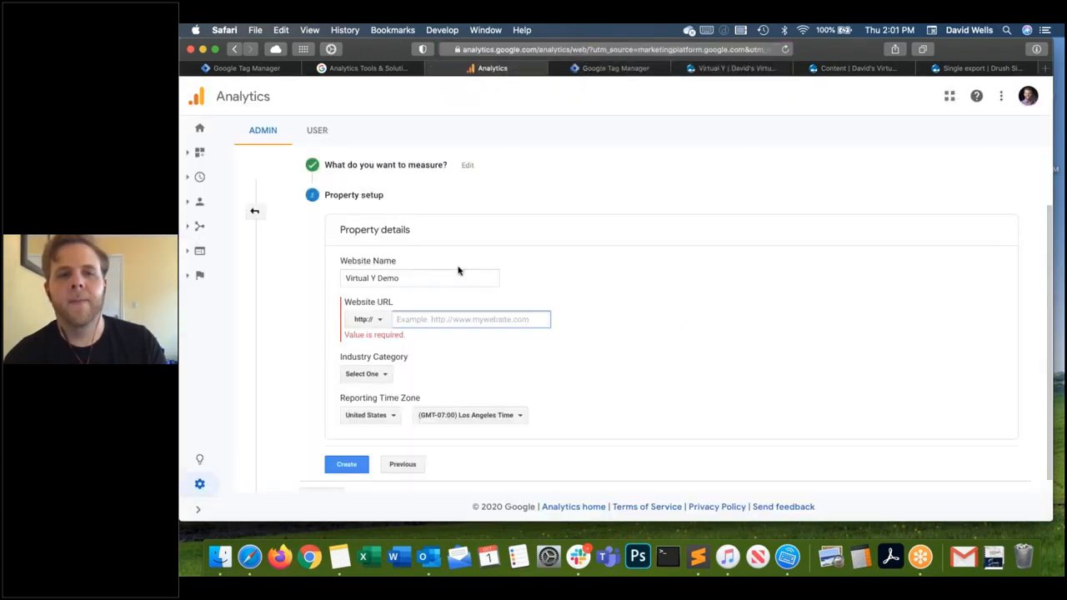
{"action": "key", "text": "super+v"}
{"action": "left_click", "coordinate": [381, 374]}
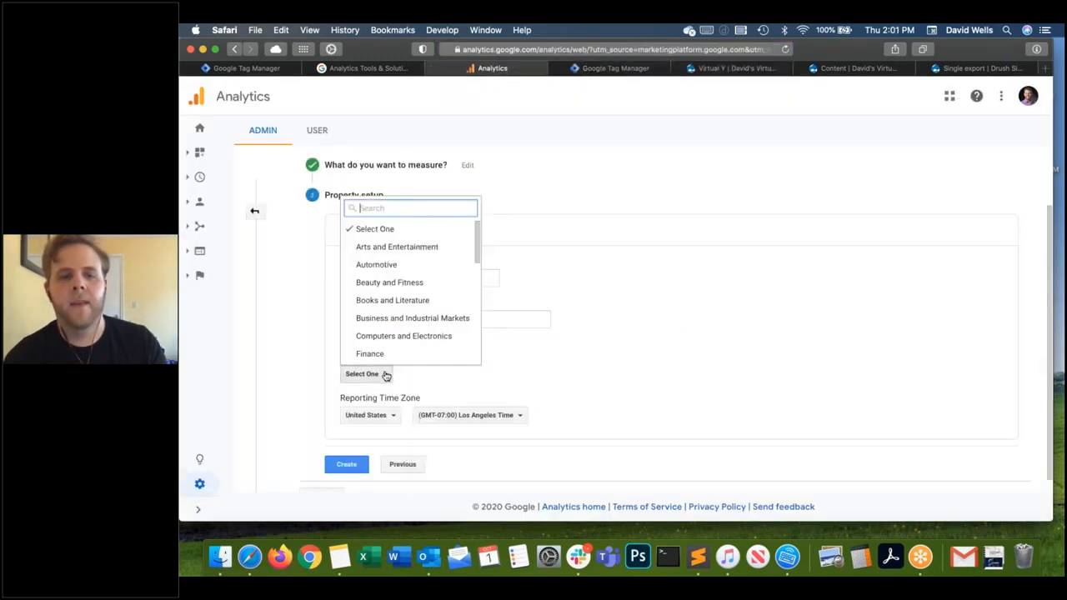
{"action": "left_click", "coordinate": [538, 320]}
{"action": "left_click_drag", "start_coordinate": [419, 319], "coordinate": [388, 319]}
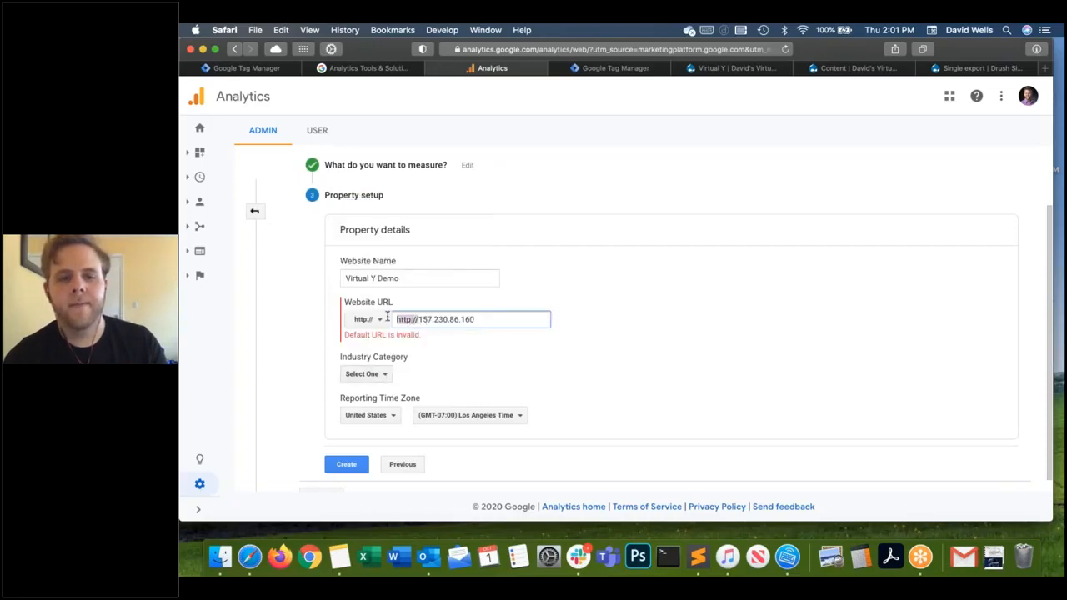
{"action": "key", "text": "BackSpace"}
Set the property's industry category to Beauty and Fitness.
{"action": "left_click", "coordinate": [377, 362]}
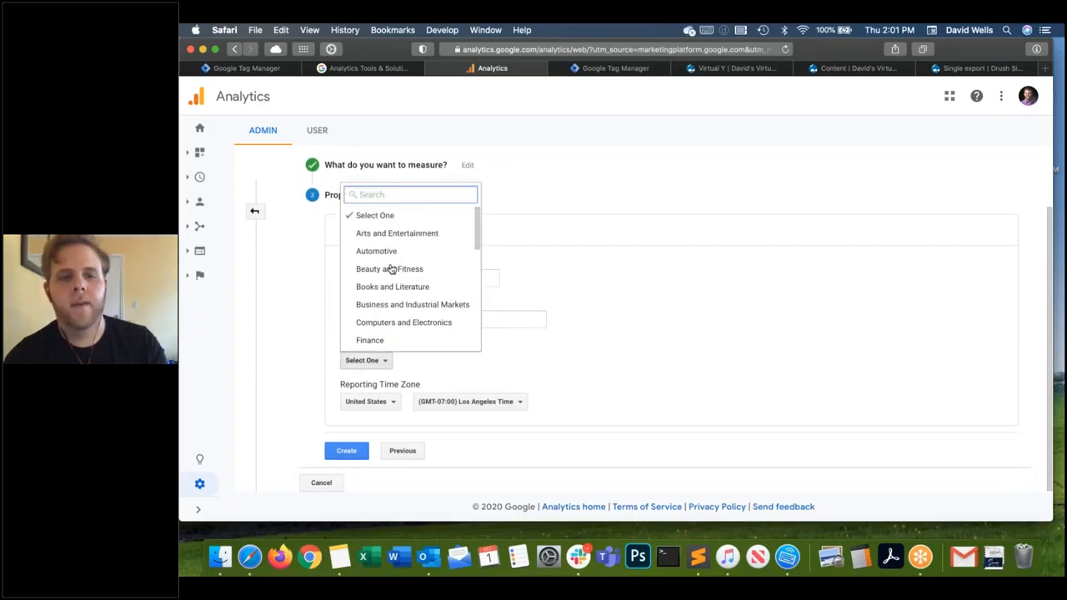
{"action": "scroll", "coordinate": [391, 268], "scroll_direction": "down", "scroll_amount": 10}
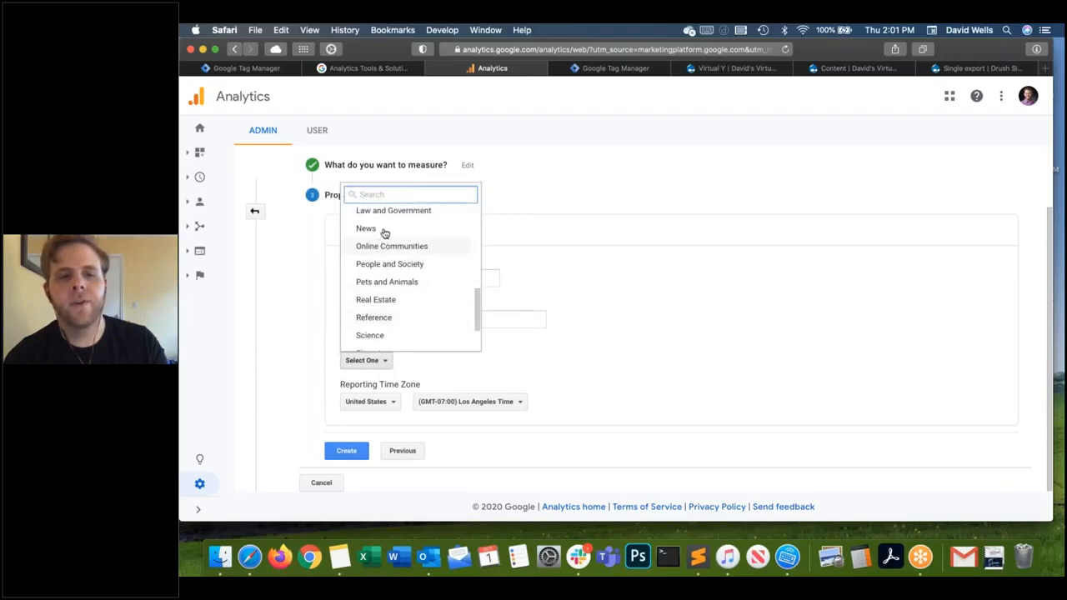
{"action": "scroll", "coordinate": [384, 233], "scroll_direction": "up", "scroll_amount": 5}
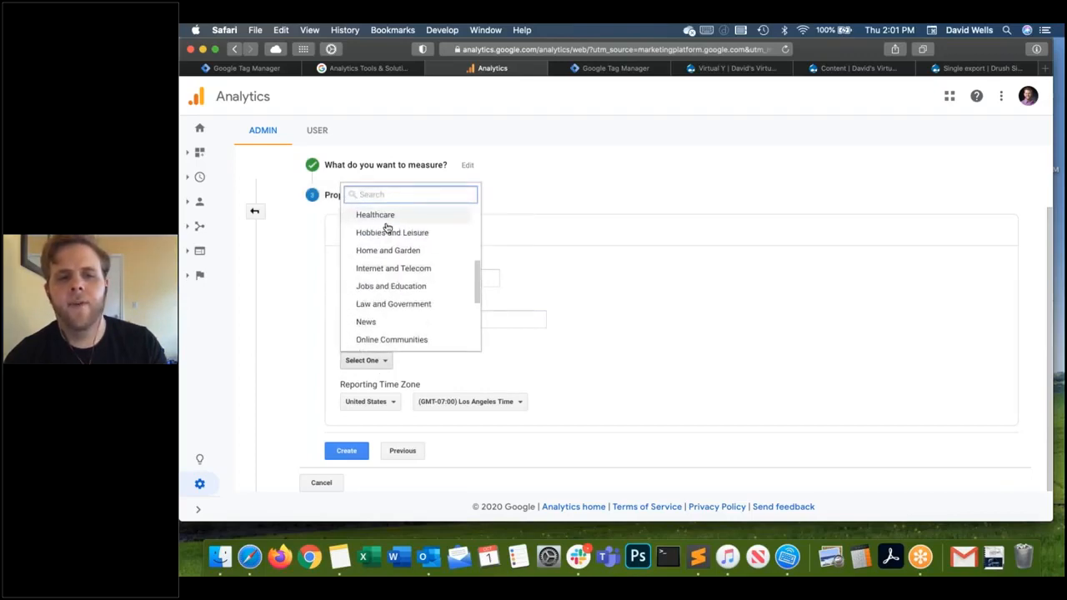
{"action": "scroll", "coordinate": [387, 228], "scroll_direction": "up", "scroll_amount": 2}
{"action": "scroll", "coordinate": [387, 228], "scroll_direction": "down", "scroll_amount": 1}
{"action": "scroll", "coordinate": [387, 227], "scroll_direction": "up", "scroll_amount": 3}
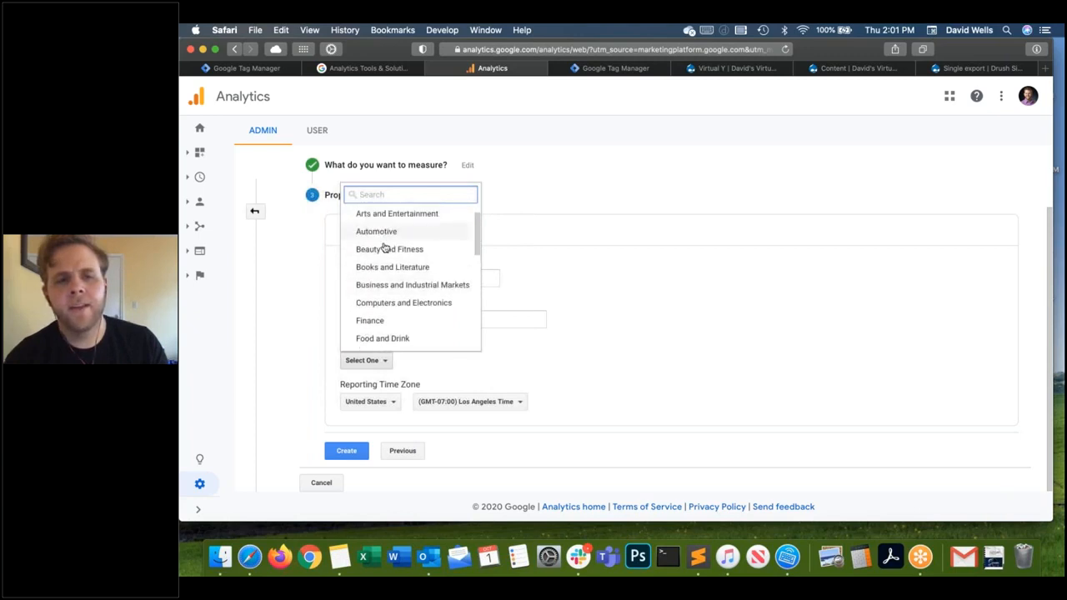
{"action": "left_click", "coordinate": [383, 250]}
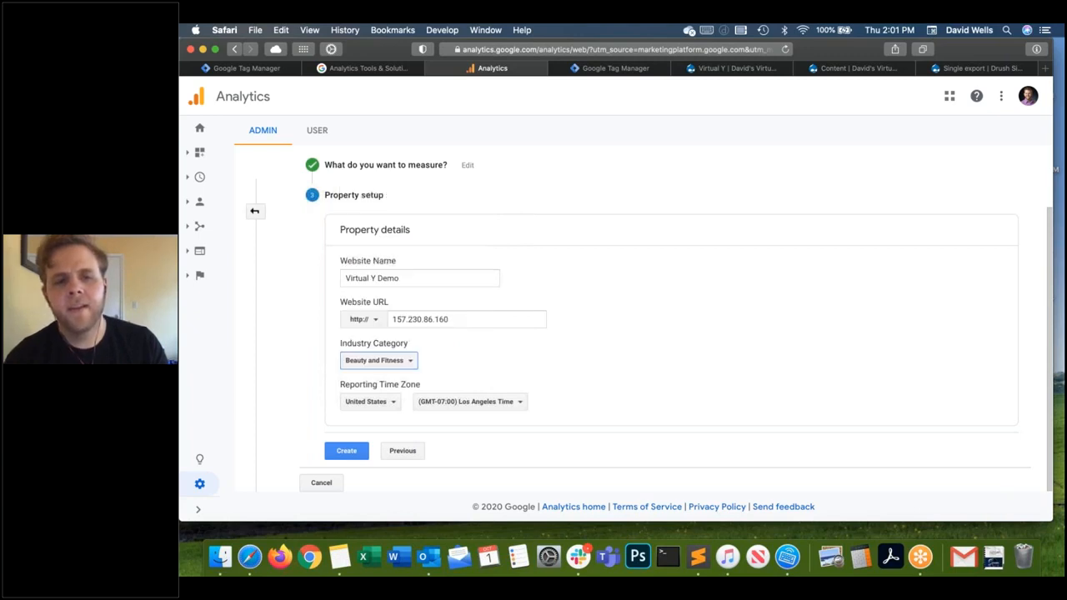
Set the reporting time zone to (GMT-05:00) Chicago Time and create the property.
{"action": "left_click", "coordinate": [460, 404]}
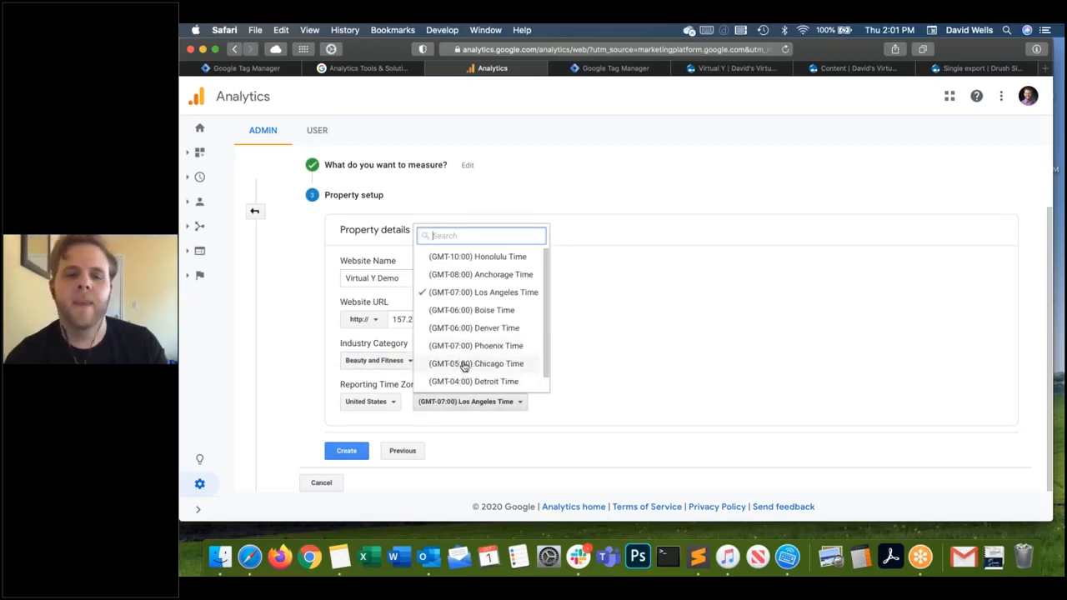
{"action": "left_click", "coordinate": [463, 367]}
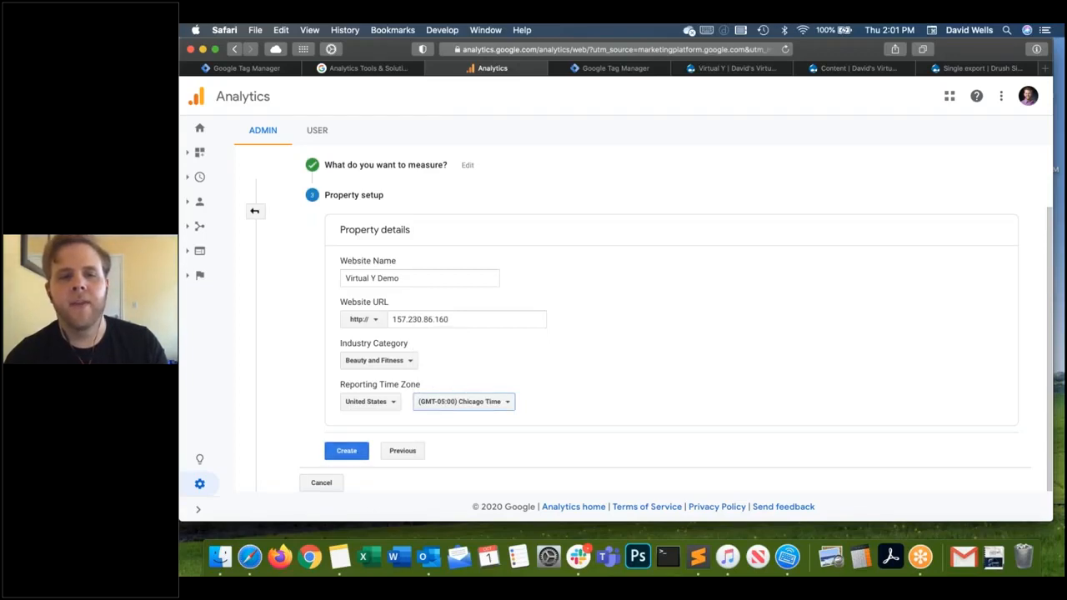
{"action": "left_click", "coordinate": [346, 451]}
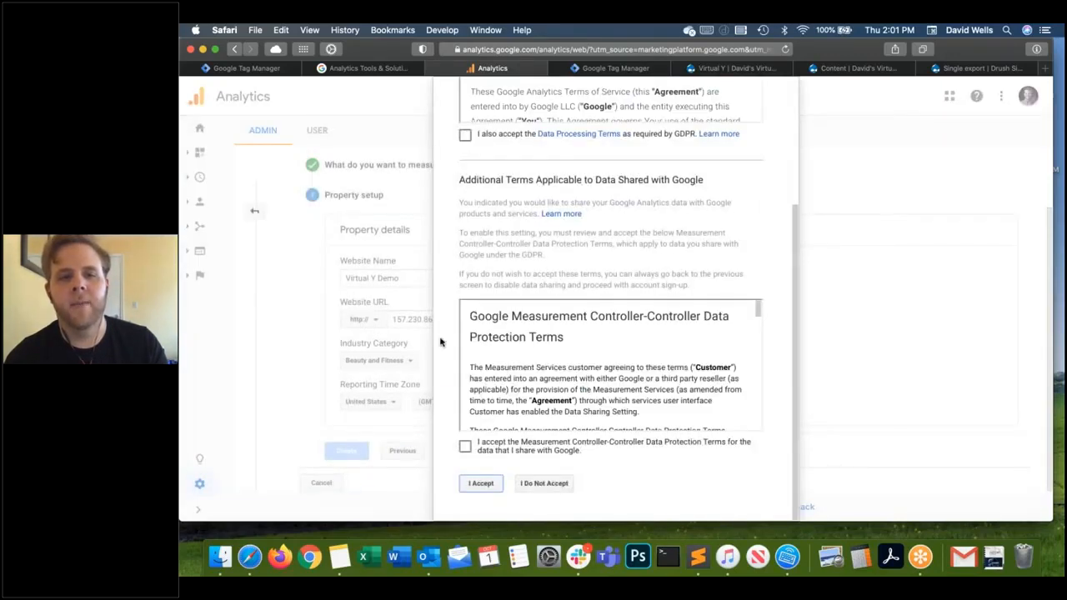
Agree to the Data Processing Terms and the Measurement Controller-Controller Data Protection Terms, and accept the Analytics service agreement.
{"action": "scroll", "coordinate": [450, 275], "scroll_direction": "up", "scroll_amount": 3}
{"action": "left_click", "coordinate": [464, 239]}
{"action": "scroll", "coordinate": [464, 375], "scroll_direction": "down", "scroll_amount": 5}
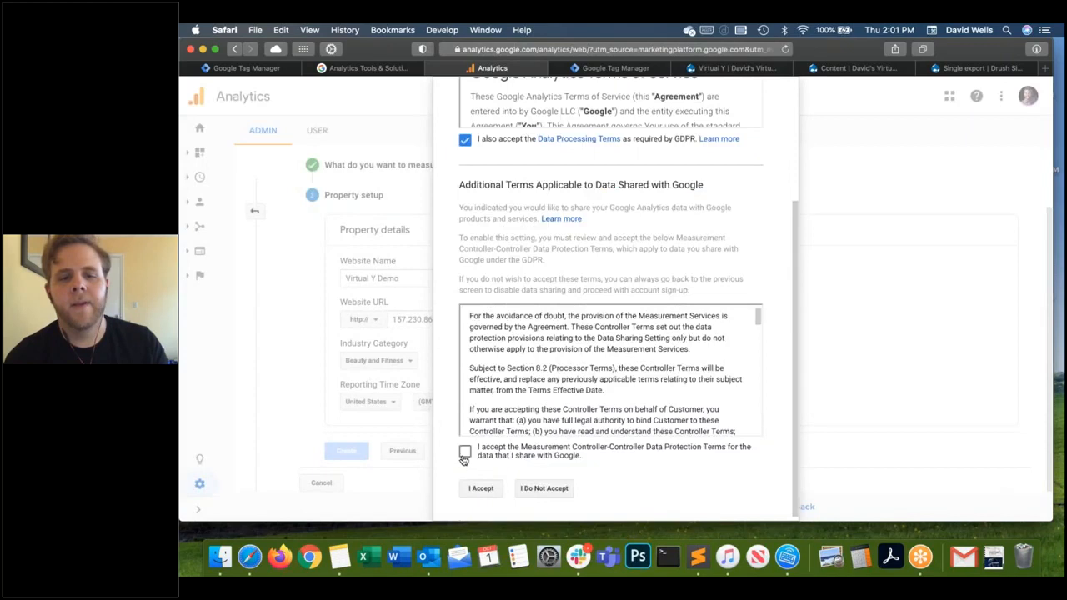
{"action": "left_click", "coordinate": [465, 453]}
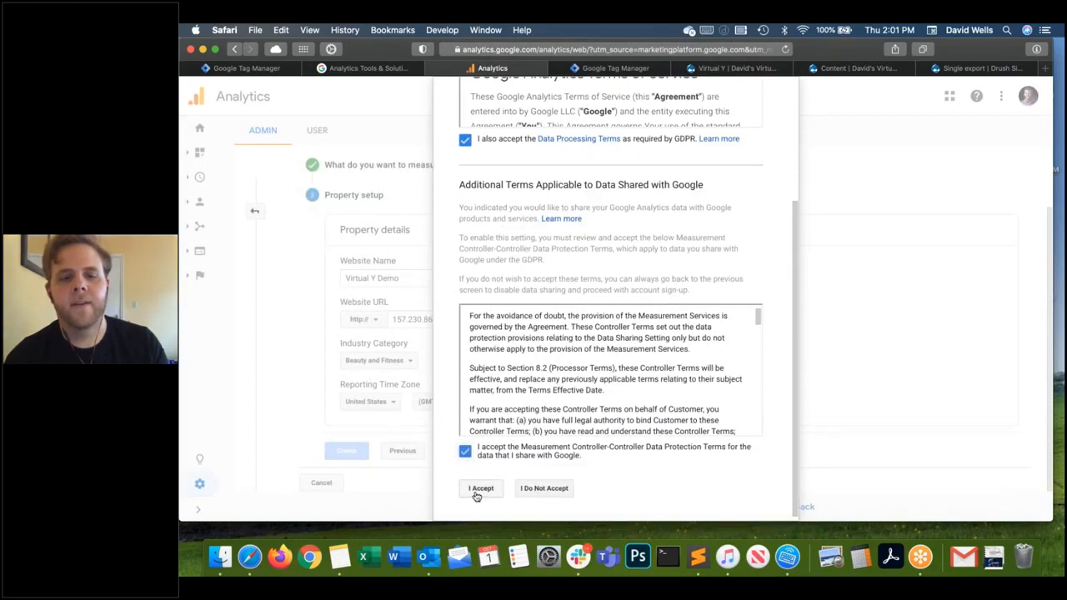
{"action": "left_click", "coordinate": [481, 490]}
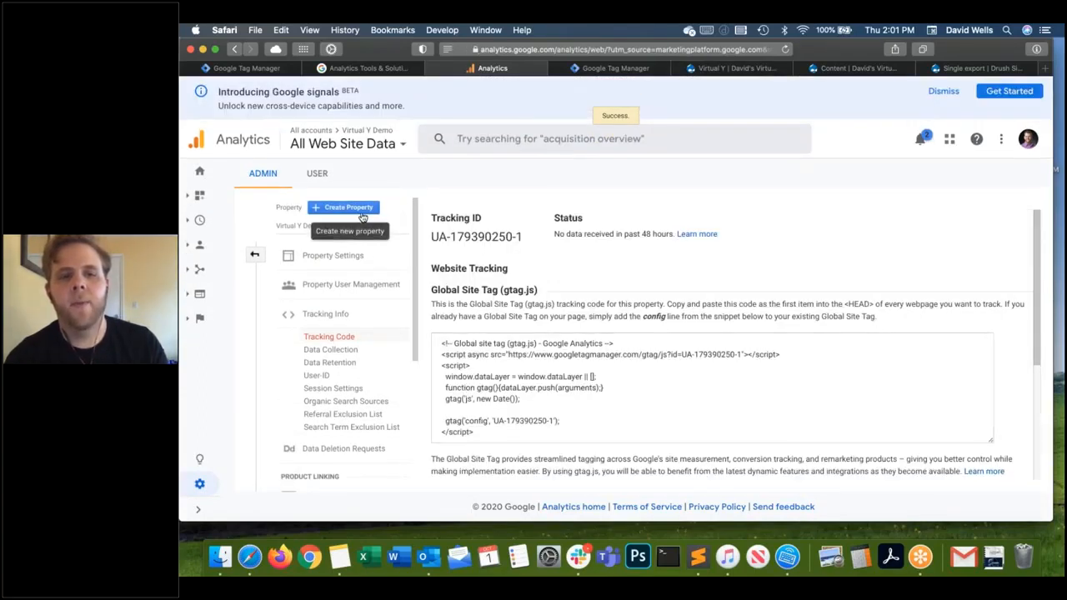
Copy the tracking ID of the Virtual Y Demo property.
{"action": "left_click_drag", "start_coordinate": [524, 238], "coordinate": [428, 238]}
{"action": "left_click_drag", "start_coordinate": [526, 238], "coordinate": [430, 240]}
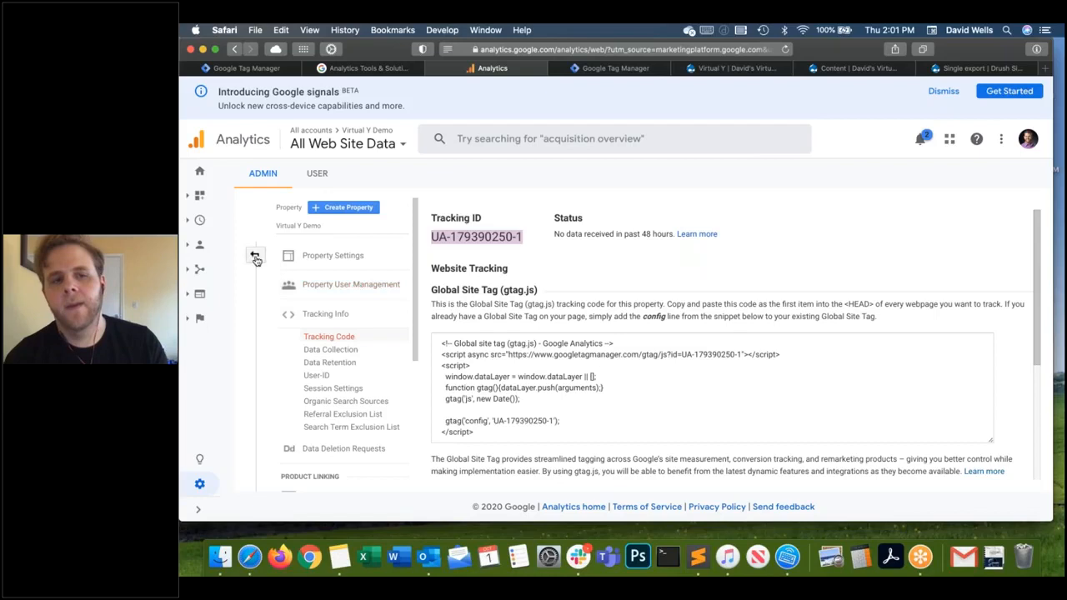
{"action": "left_click", "coordinate": [522, 253]}
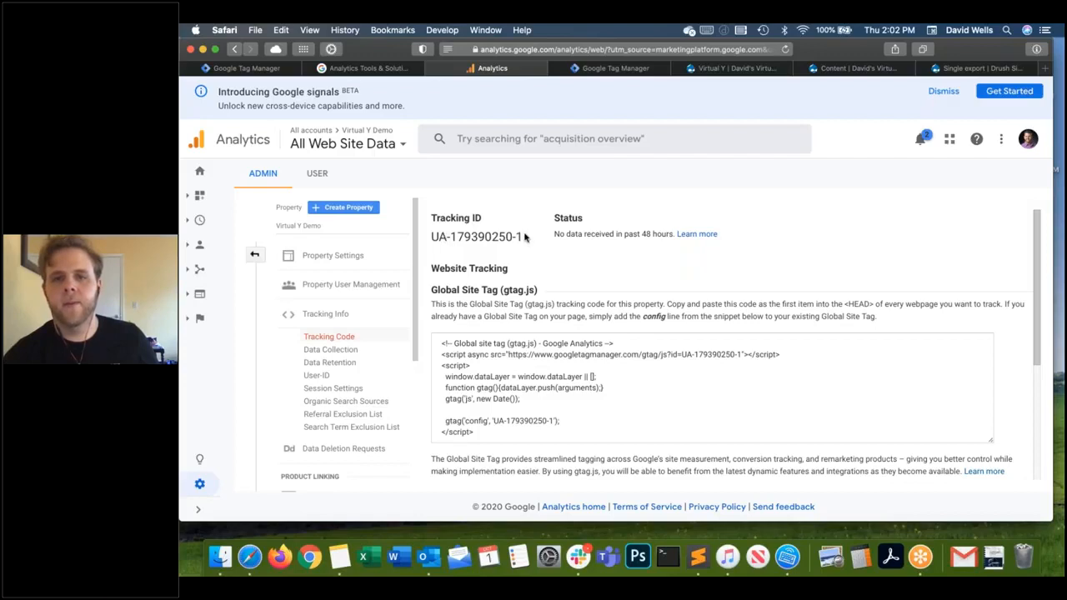
{"action": "left_click_drag", "start_coordinate": [524, 238], "coordinate": [434, 239]}
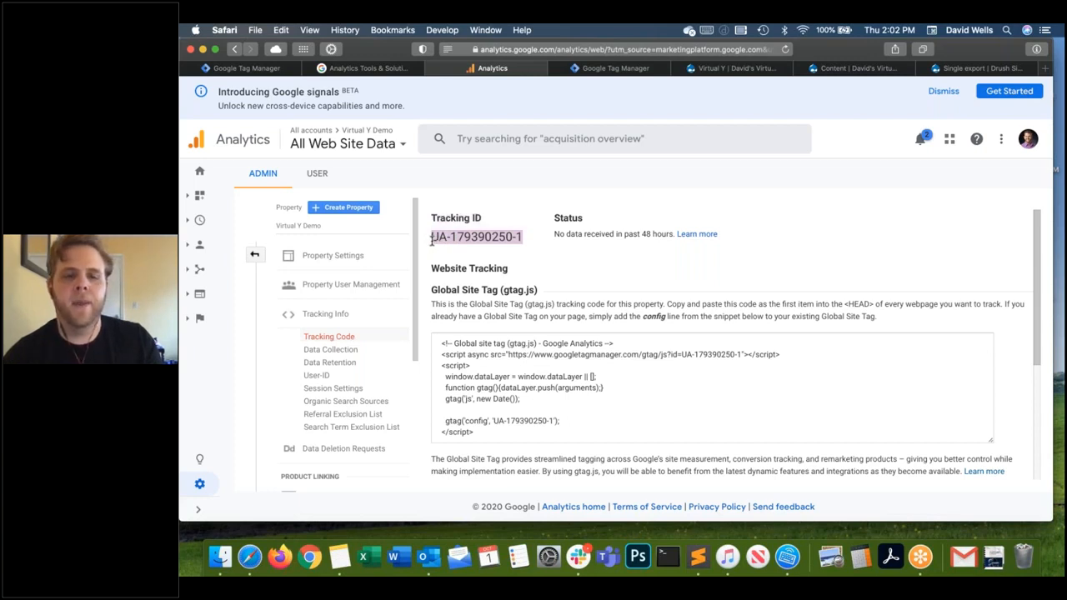
{"action": "key", "text": "super+c"}
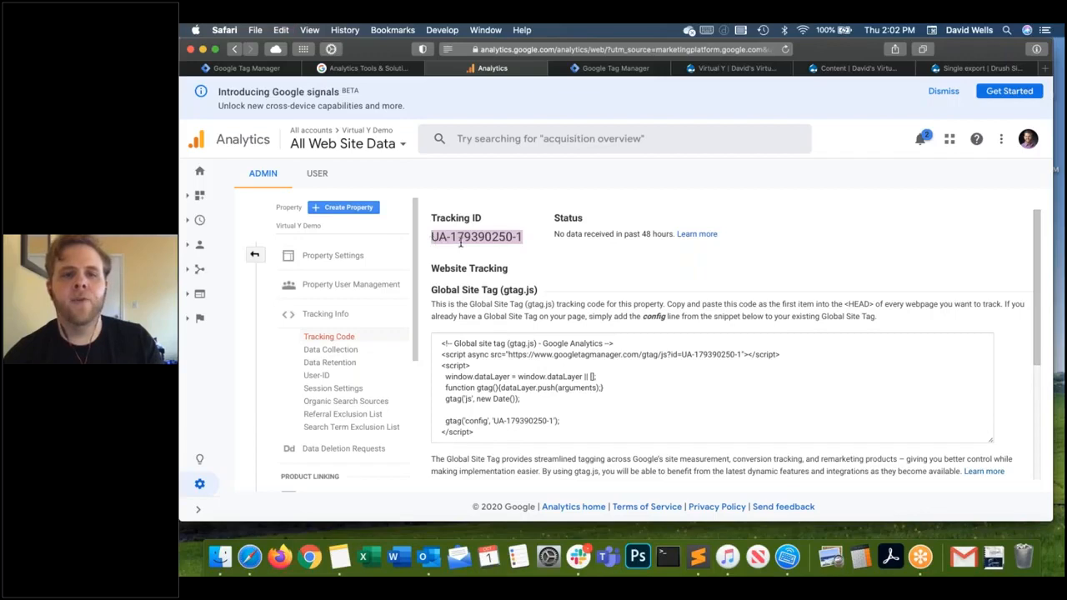
Open the built-in variables configuration for the Demo Site container in Tag Manager and look through the available variables.
{"action": "left_click", "coordinate": [633, 68]}
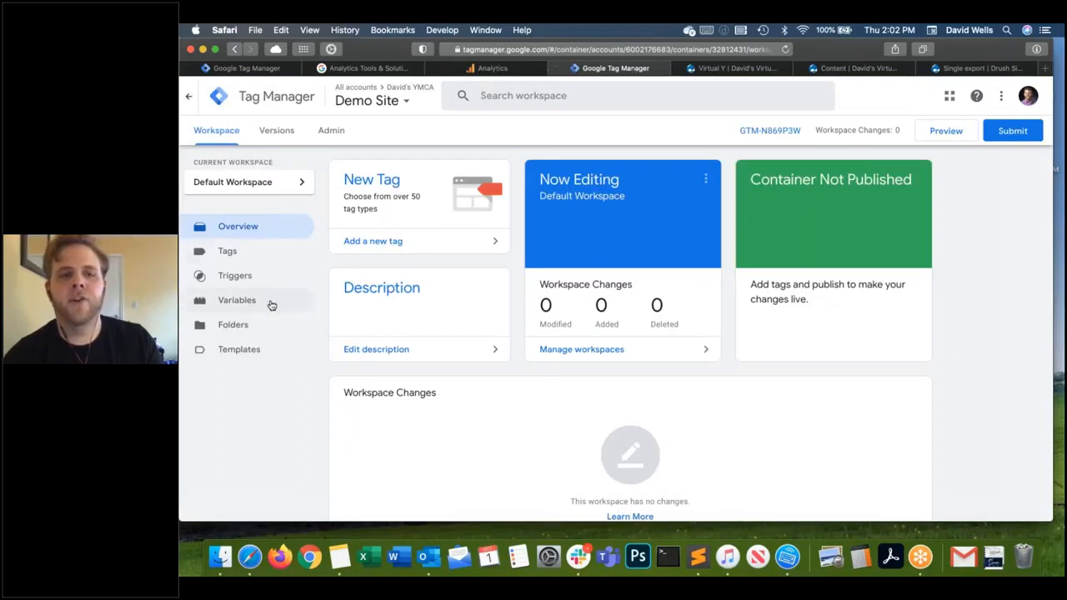
{"action": "left_click", "coordinate": [236, 300]}
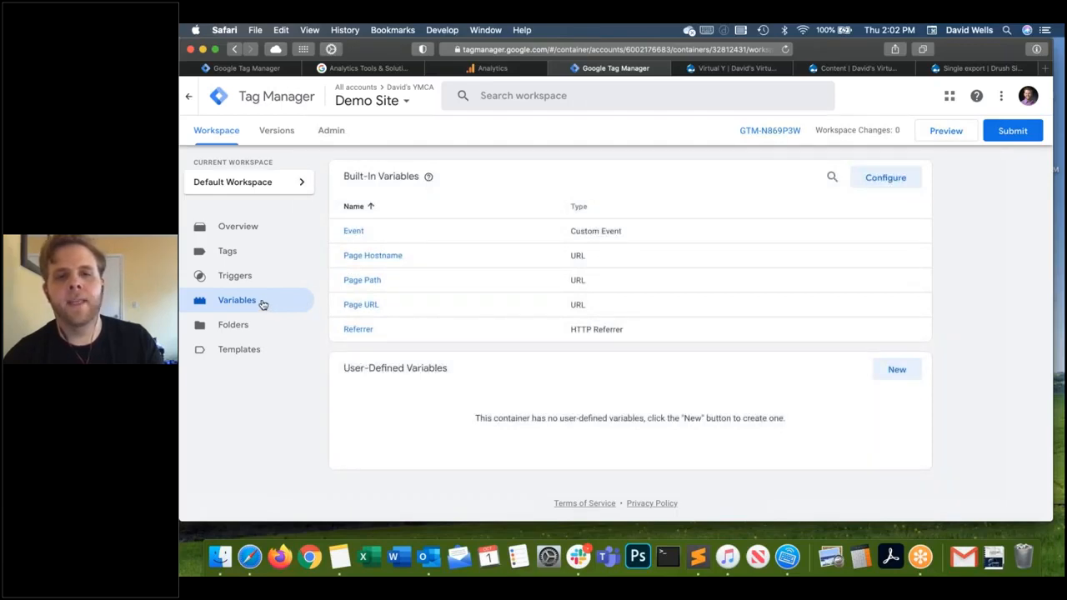
{"action": "left_click", "coordinate": [874, 182]}
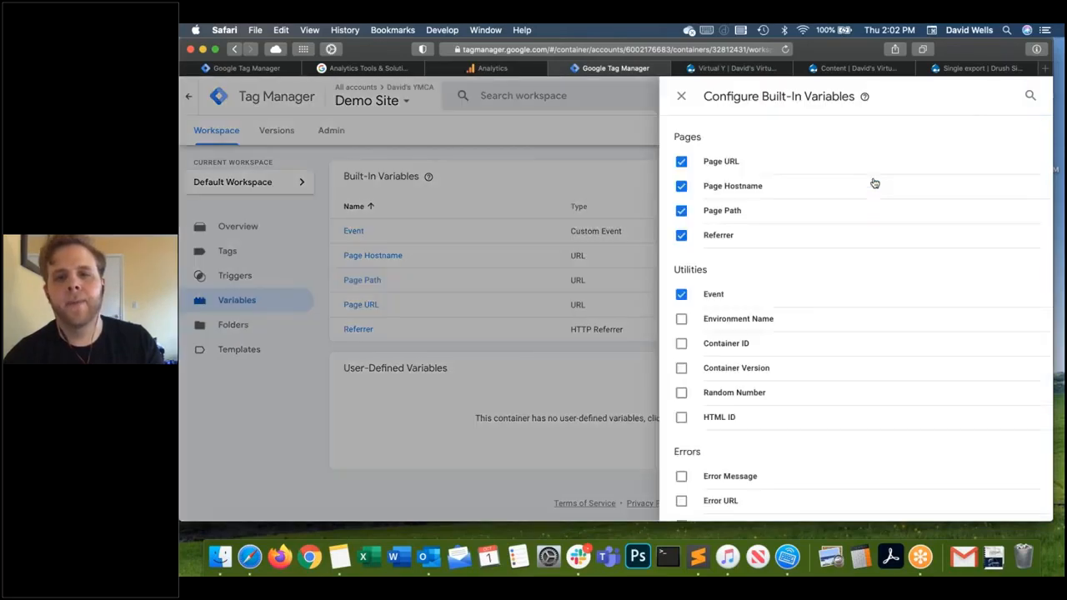
{"action": "scroll", "coordinate": [874, 183], "scroll_direction": "down", "scroll_amount": 15}
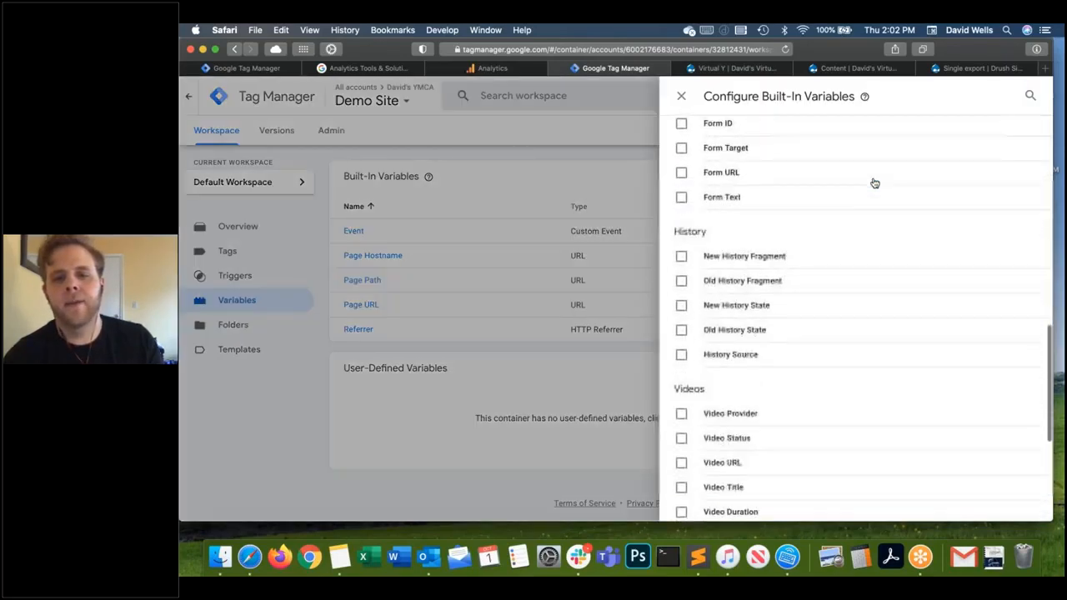
{"action": "scroll", "coordinate": [874, 183], "scroll_direction": "down", "scroll_amount": 6}
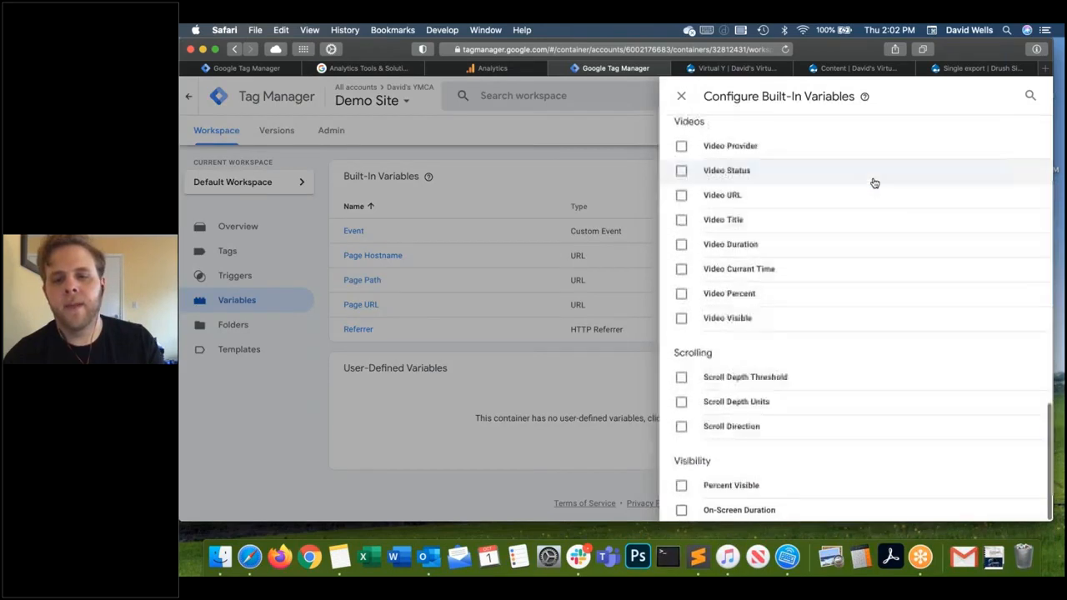
{"action": "scroll", "coordinate": [874, 183], "scroll_direction": "up", "scroll_amount": 20}
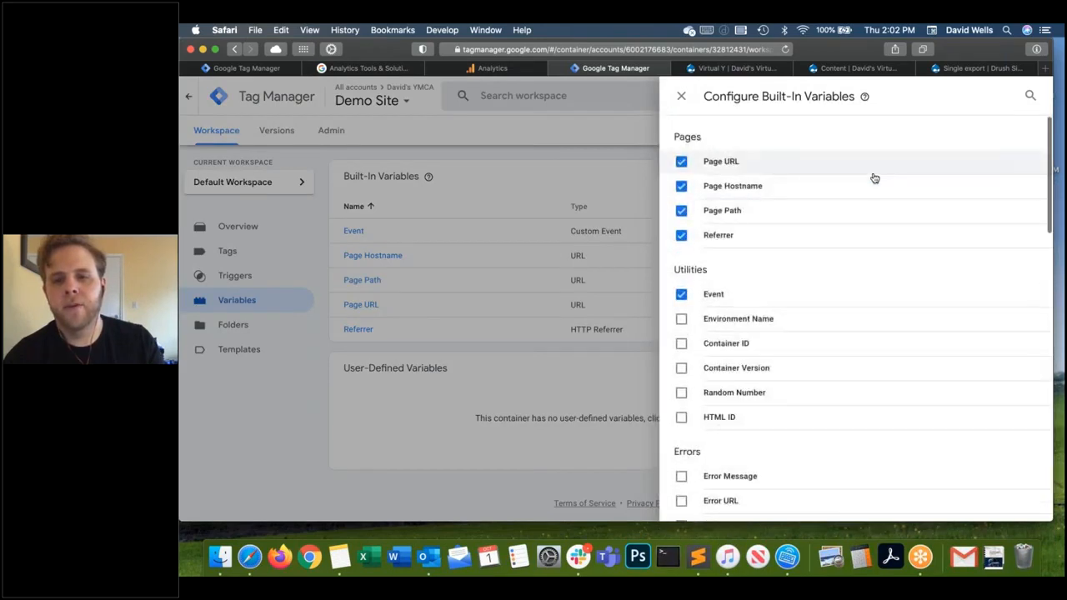
Search the built-in variables for "impor", "googl" and "ana", and close the variable configuration.
{"action": "key", "text": "super+f"}
{"action": "type", "text": "impor"}
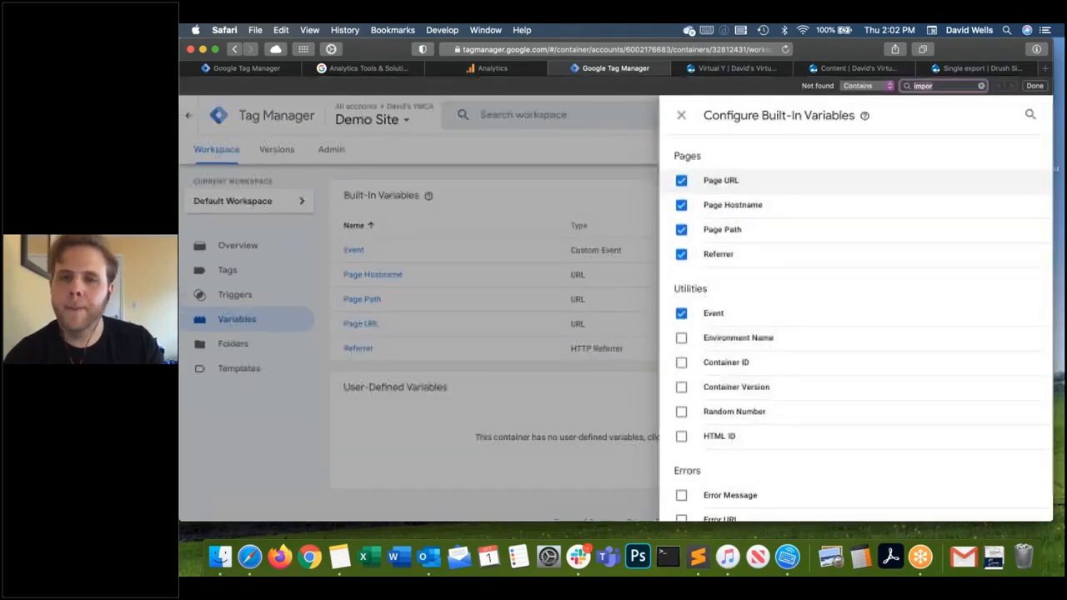
{"action": "key", "text": "super+a"}
{"action": "type", "text": "goo"}
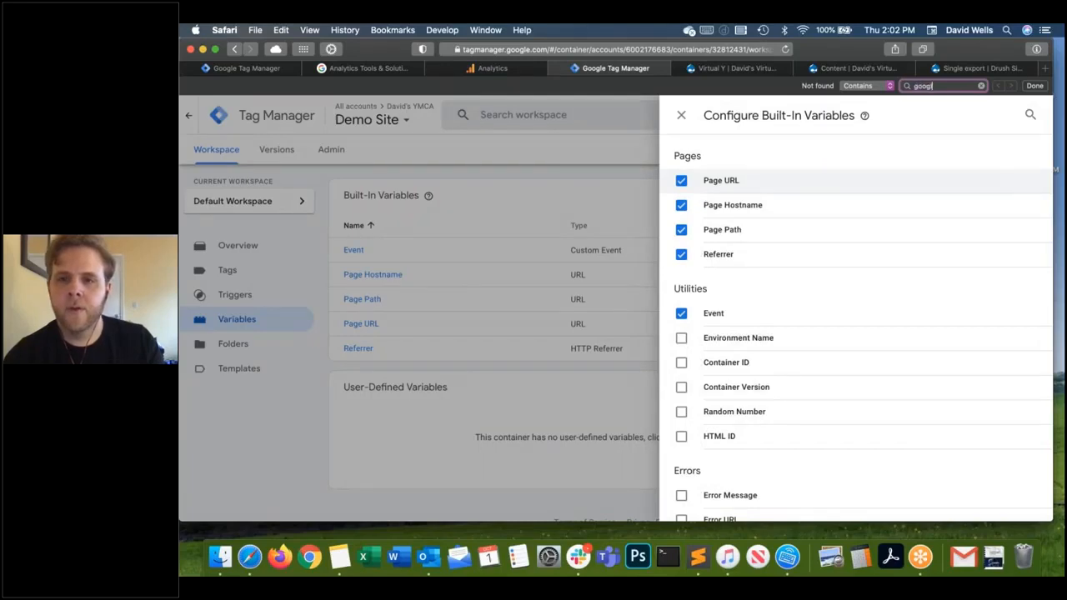
{"action": "left_click", "coordinate": [1030, 115]}
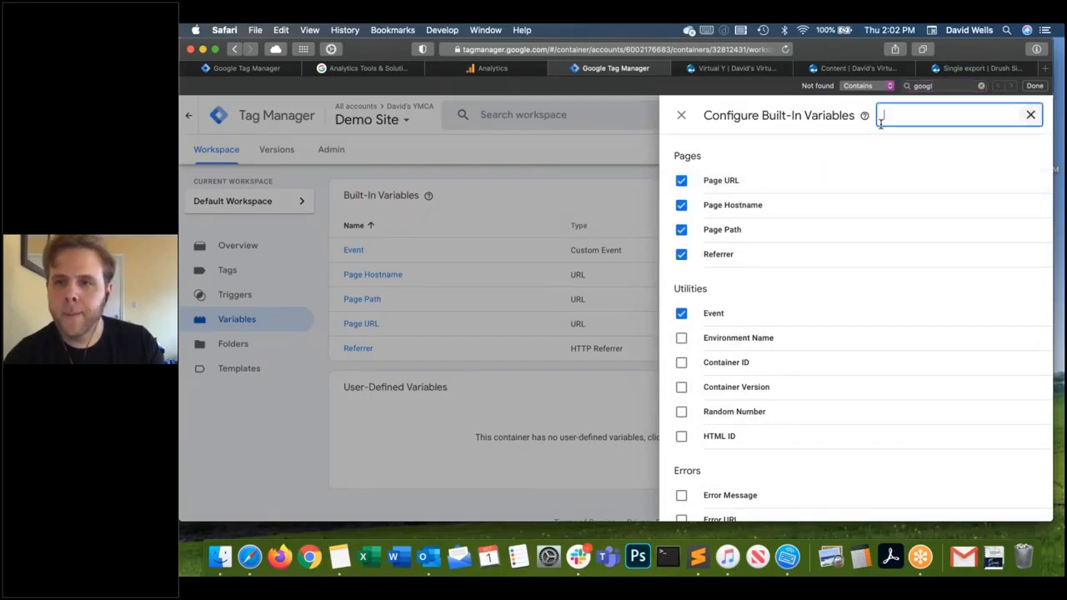
{"action": "type", "text": "ana"}
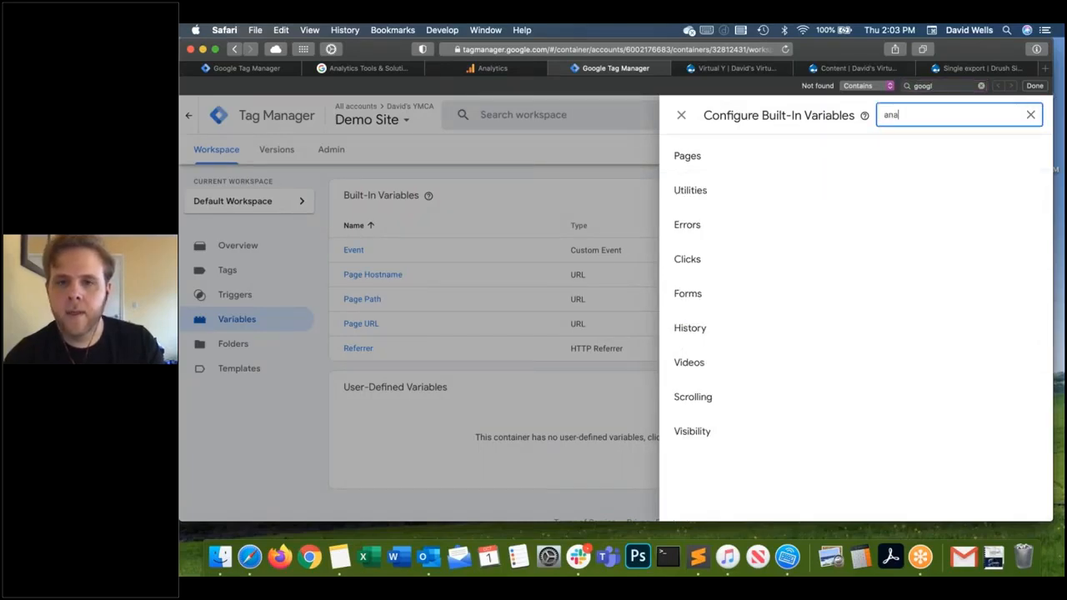
{"action": "key", "text": "BackSpace"}
{"action": "key", "text": "BackSpace"}
{"action": "key", "text": "BackSpace"}
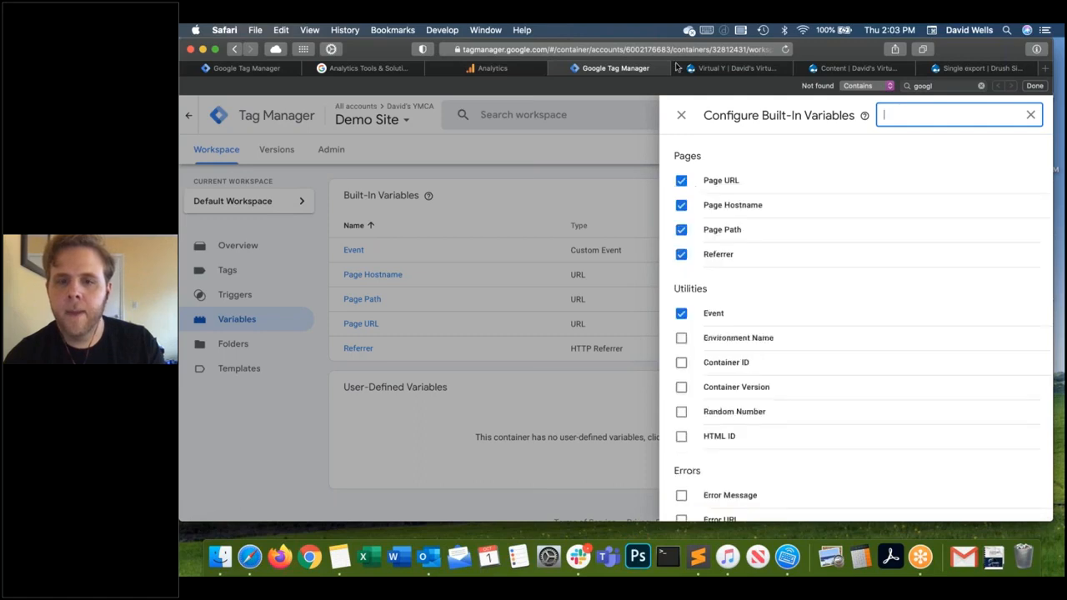
{"action": "scroll", "coordinate": [857, 205], "scroll_direction": "down", "scroll_amount": 1}
{"action": "left_click", "coordinate": [681, 115]}
Create a new tag in the Demo Site container and name it "Google Analytics".
{"action": "left_click", "coordinate": [227, 270]}
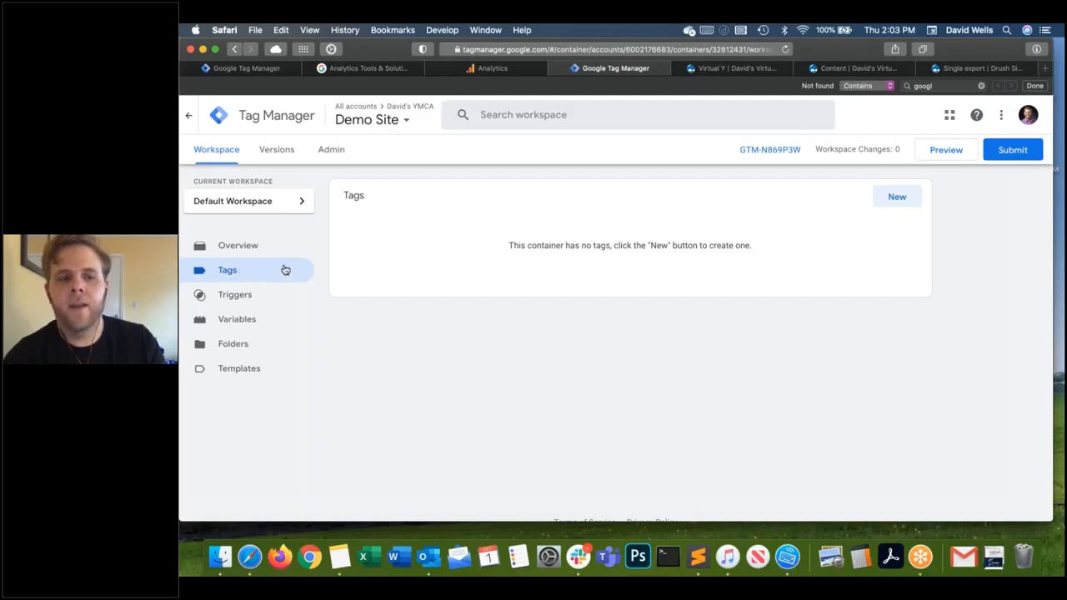
{"action": "left_click", "coordinate": [890, 198]}
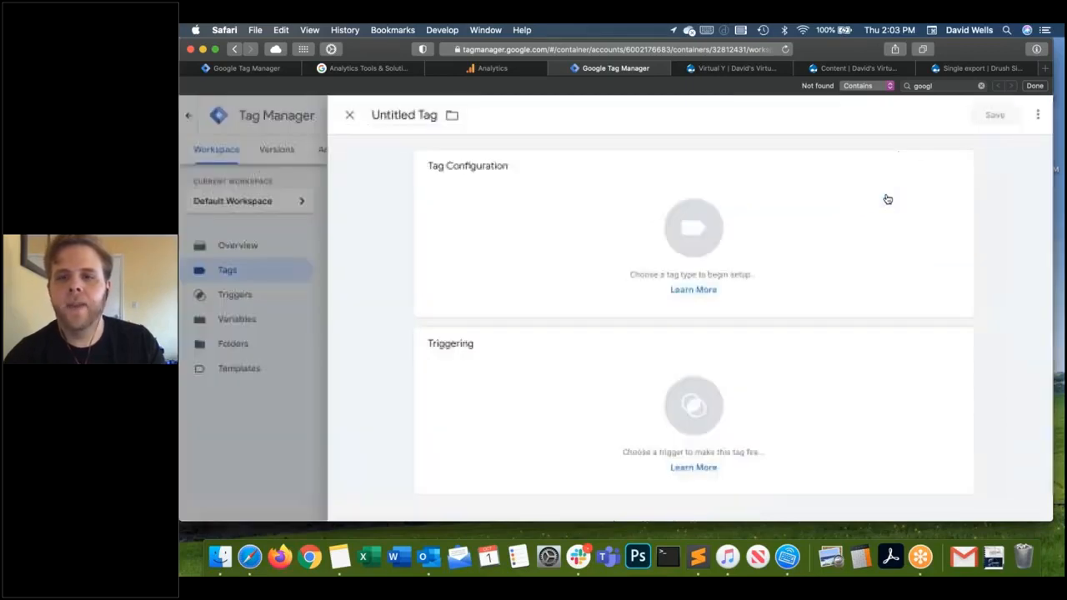
{"action": "left_click", "coordinate": [400, 122]}
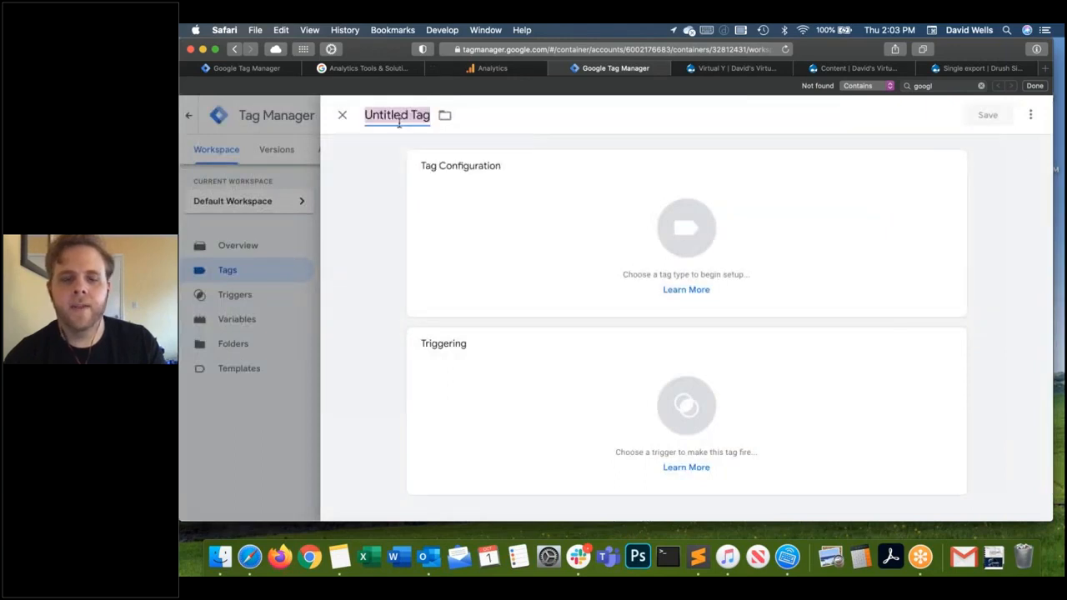
{"action": "type", "text": "Go"}
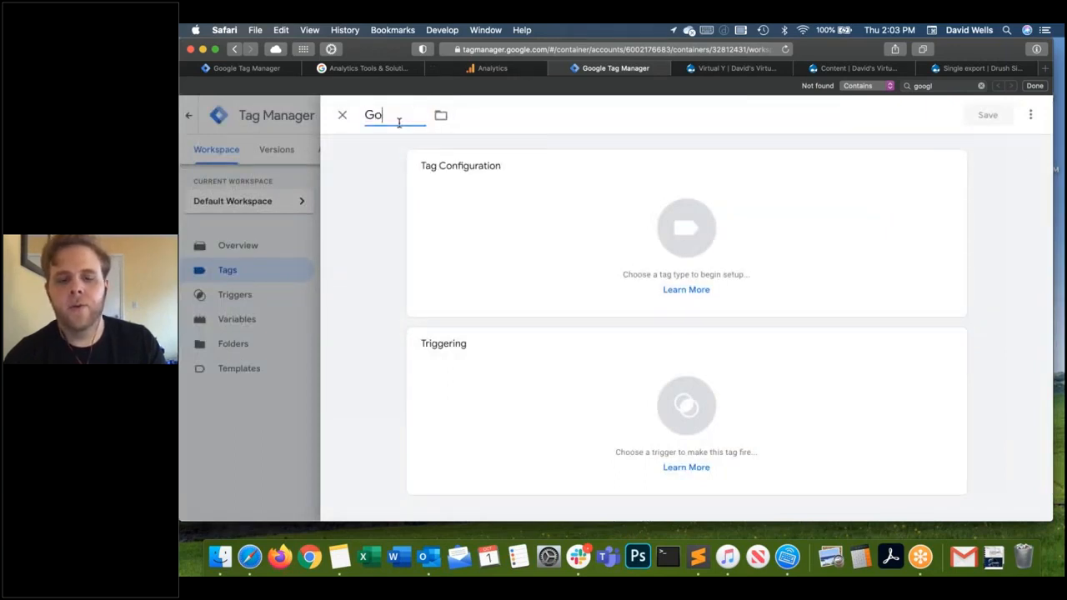
{"action": "type", "text": "ogle Analytics"}
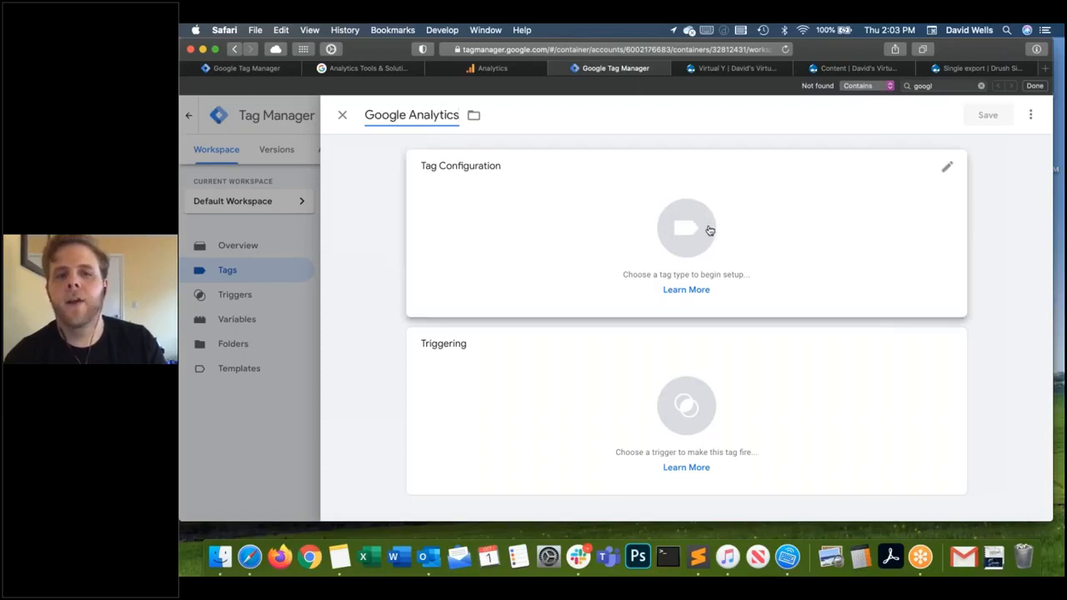
Set the tag type to Google Analytics: Universal Analytics with the Page View track type.
{"action": "left_click", "coordinate": [709, 230]}
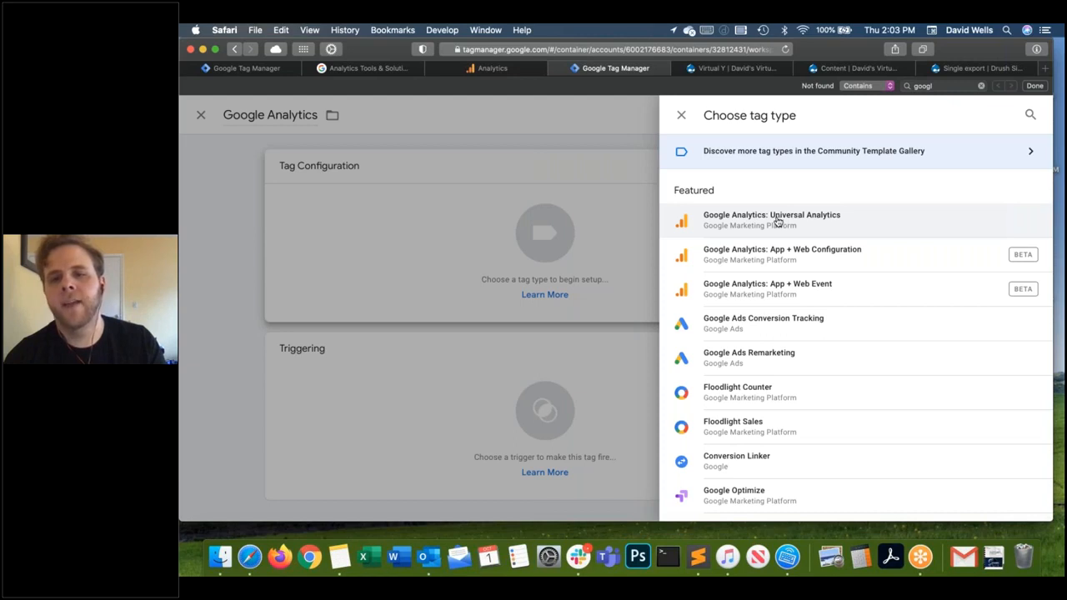
{"action": "left_click", "coordinate": [808, 223]}
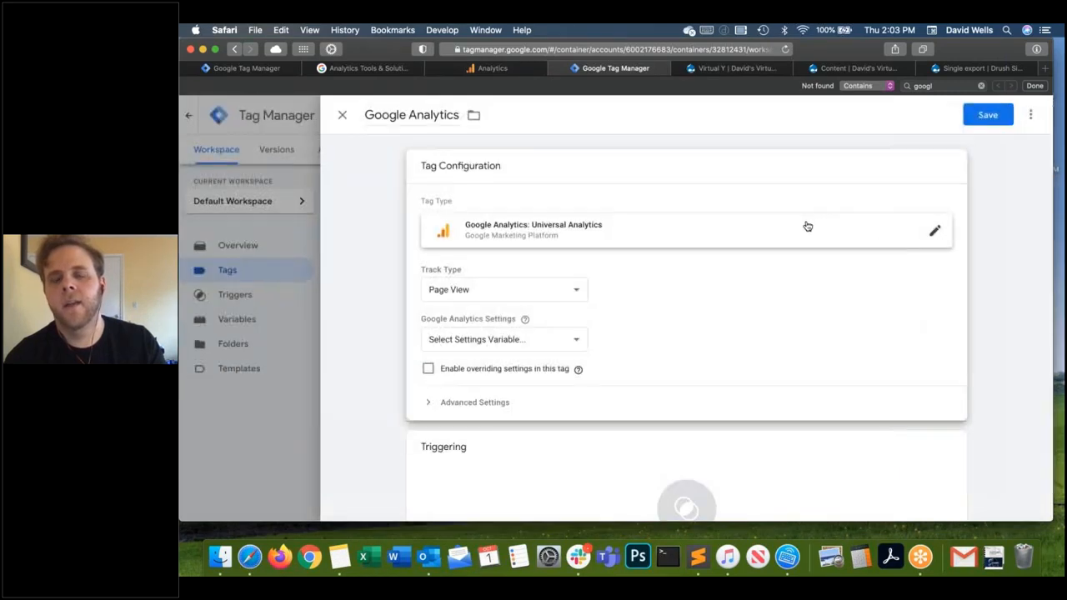
{"action": "left_click", "coordinate": [484, 292]}
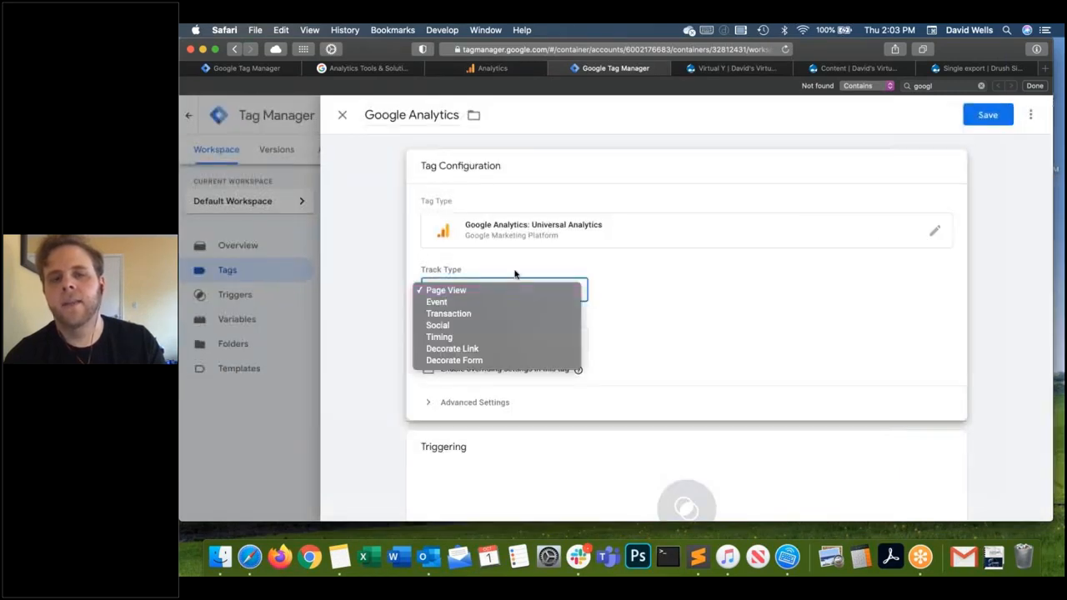
{"action": "left_click", "coordinate": [463, 290]}
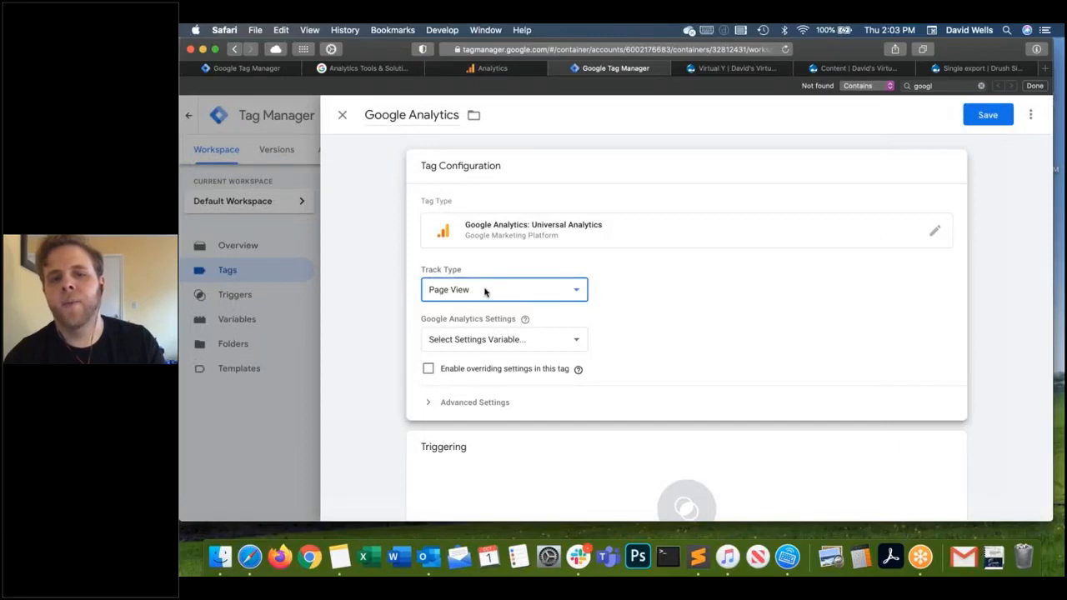
{"action": "left_click", "coordinate": [517, 334]}
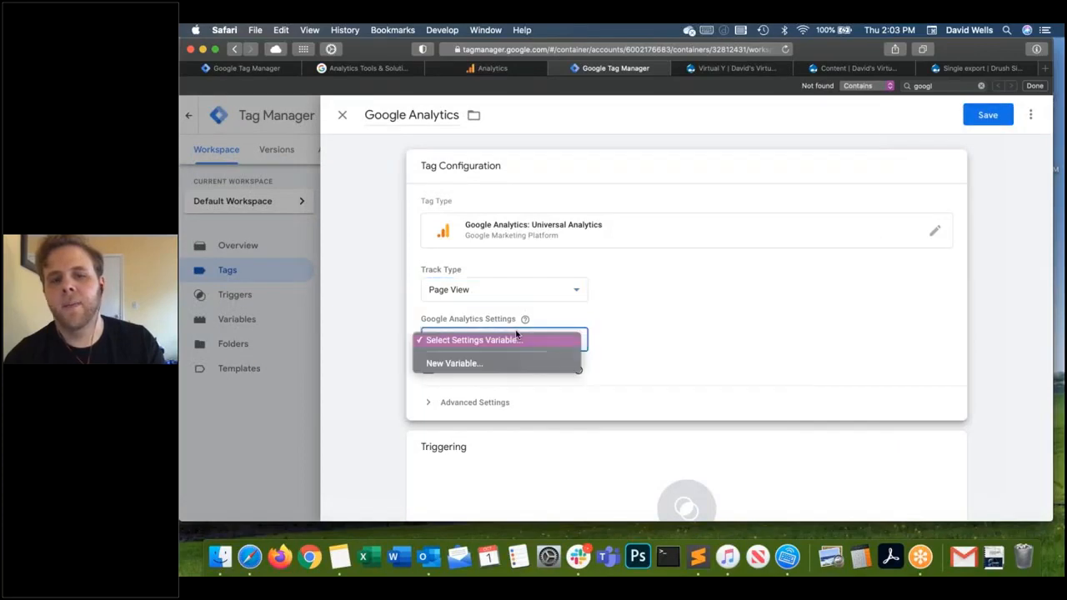
{"action": "left_click", "coordinate": [571, 297]}
{"action": "left_click", "coordinate": [571, 298]}
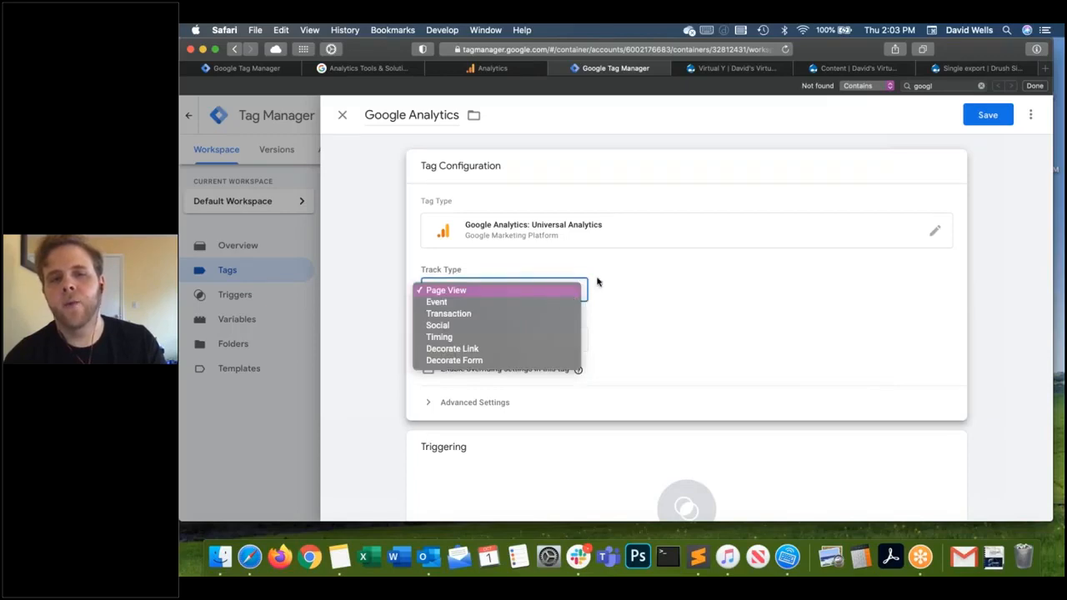
{"action": "left_click", "coordinate": [500, 289]}
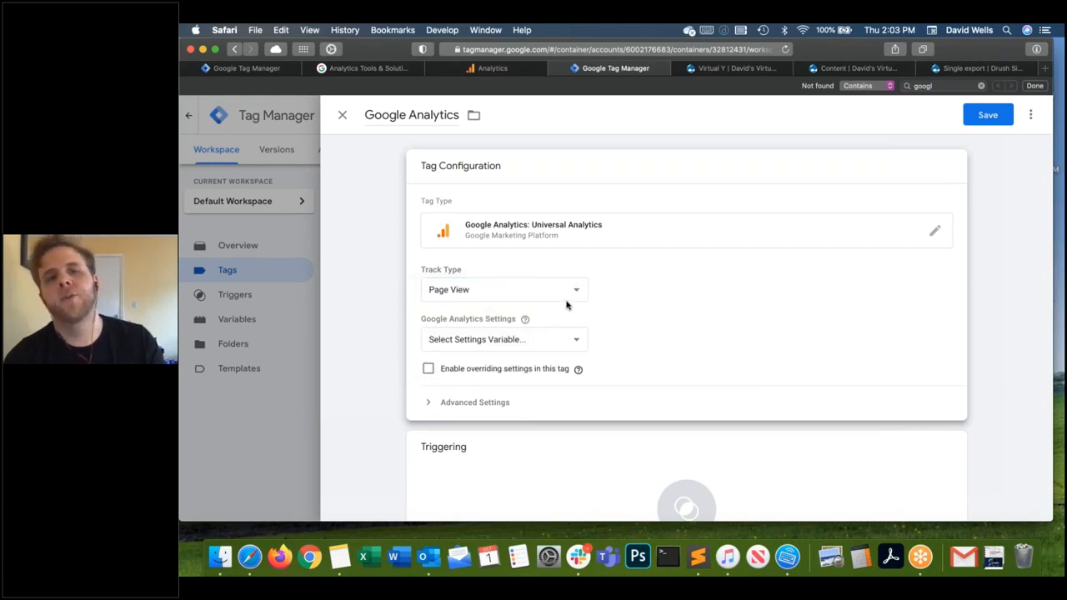
Create a new Google Analytics Settings variable for the tag and name it "Google Analytics ID".
{"action": "left_click", "coordinate": [557, 340]}
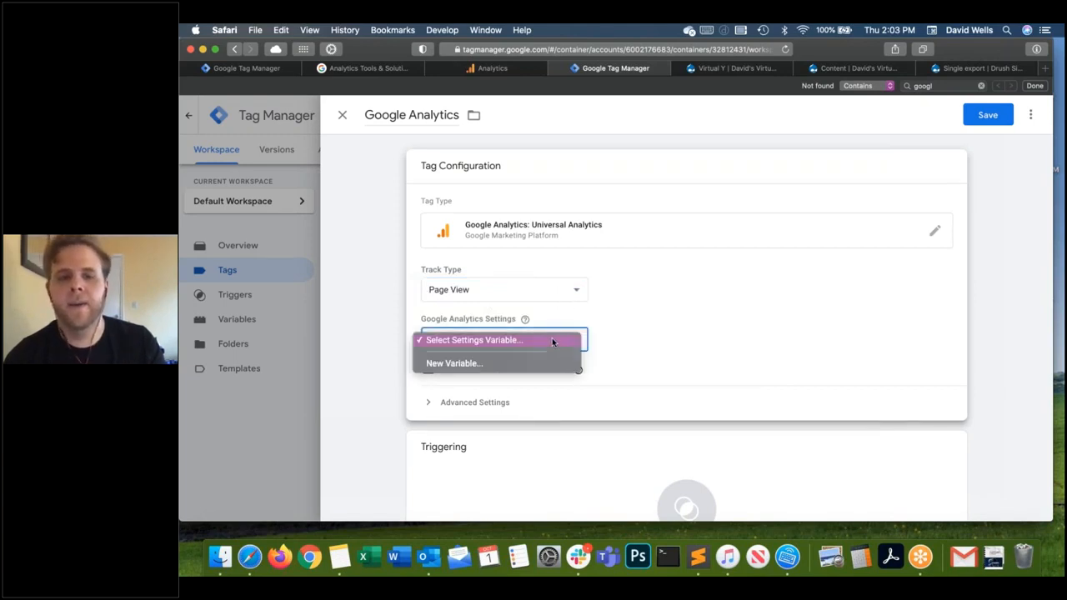
{"action": "left_click", "coordinate": [501, 364]}
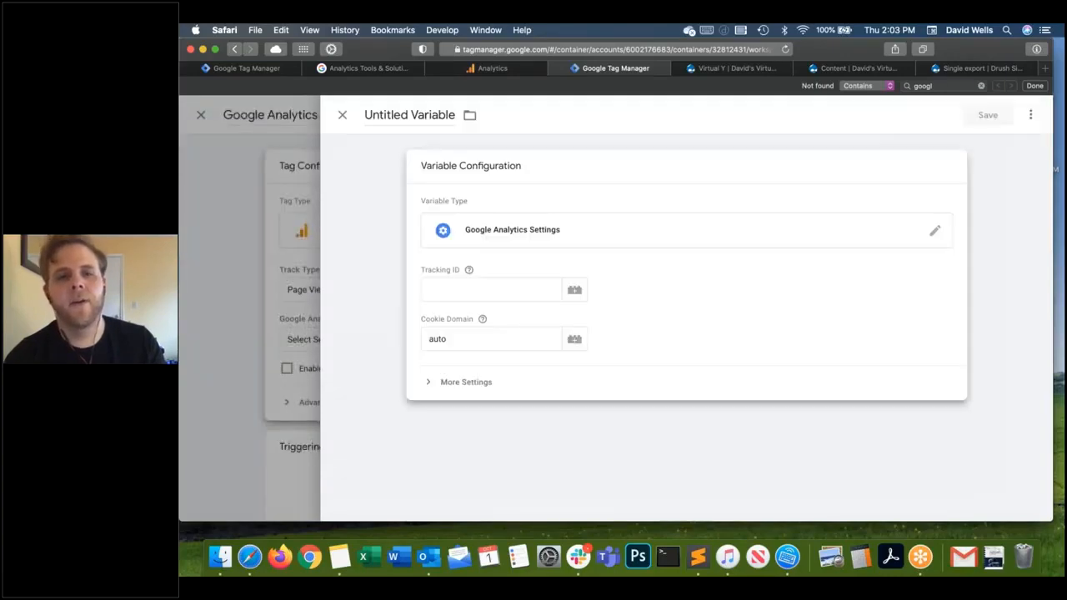
{"action": "left_click", "coordinate": [435, 117]}
{"action": "type", "text": "Google "}
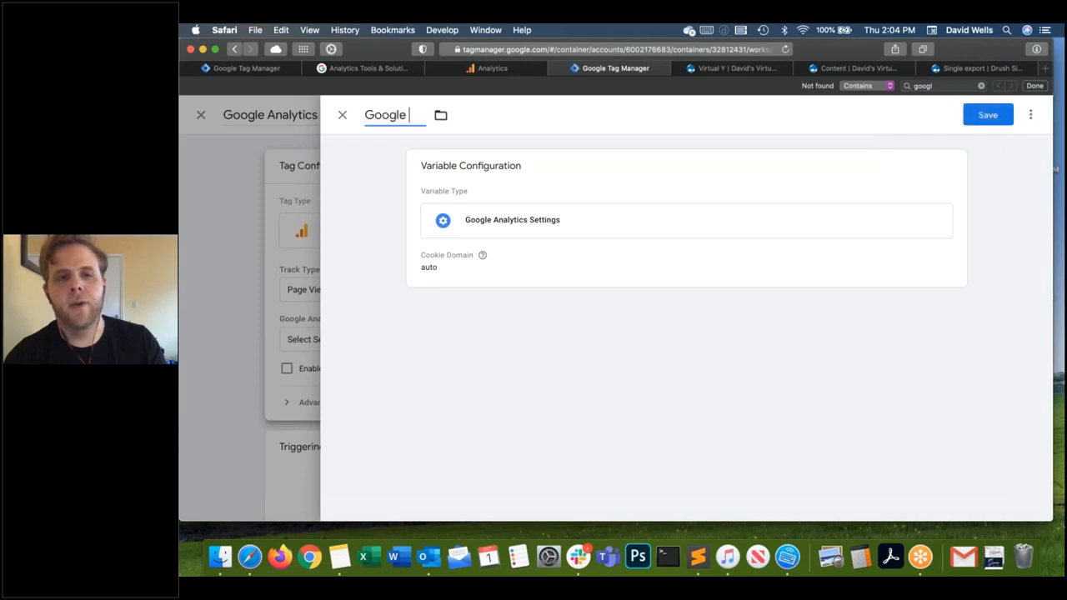
{"action": "type", "text": "Analytics ID"}
{"action": "left_click", "coordinate": [555, 215]}
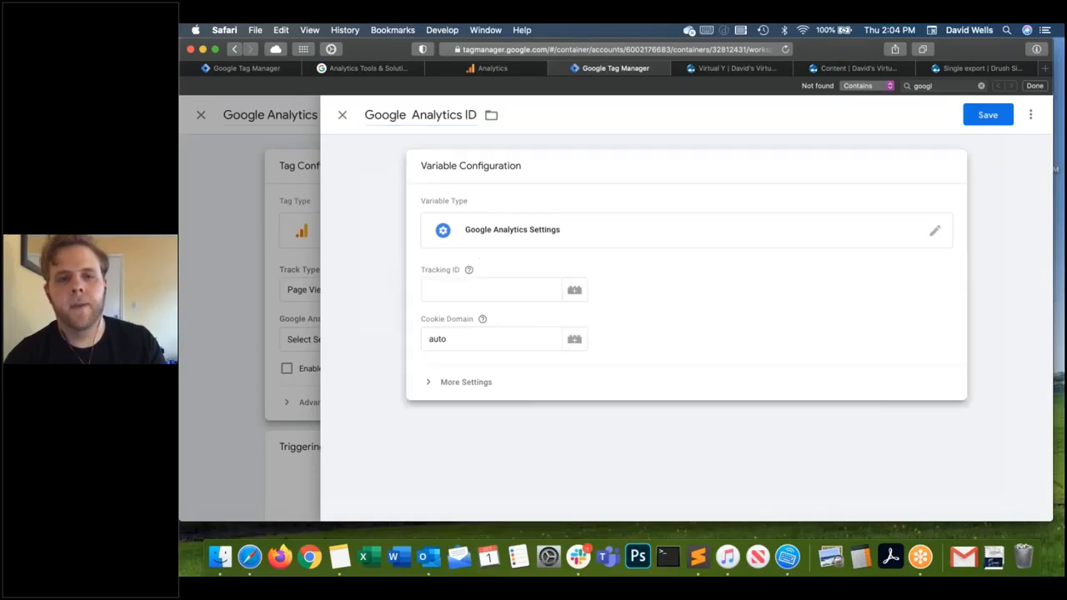
Paste the copied Analytics tracking ID into the settings variable and save the variable.
{"action": "left_click", "coordinate": [481, 284]}
{"action": "key", "text": "super+v"}
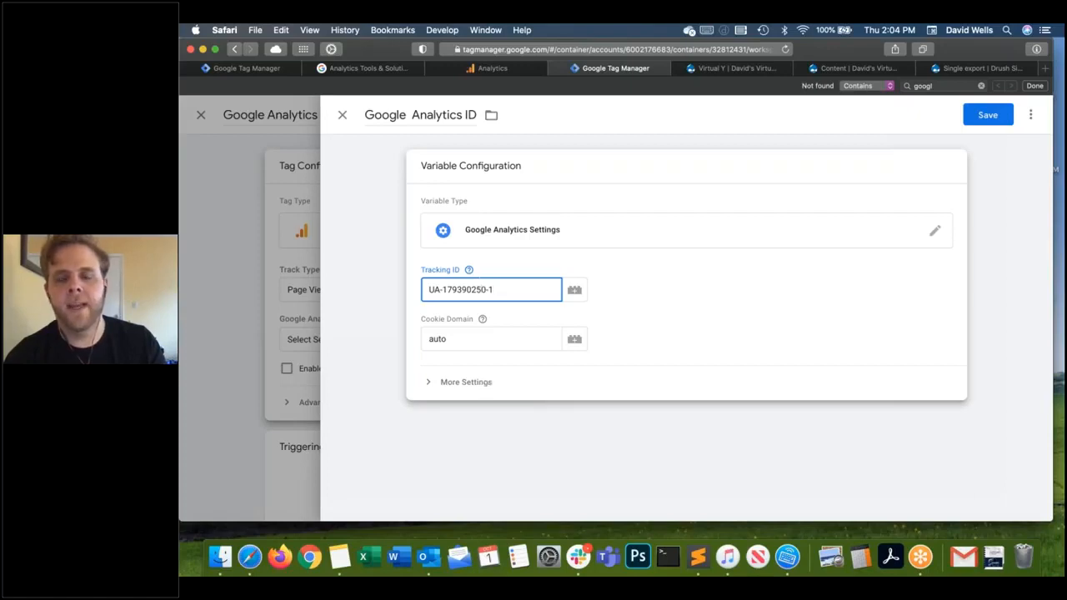
{"action": "left_click", "coordinate": [1005, 117]}
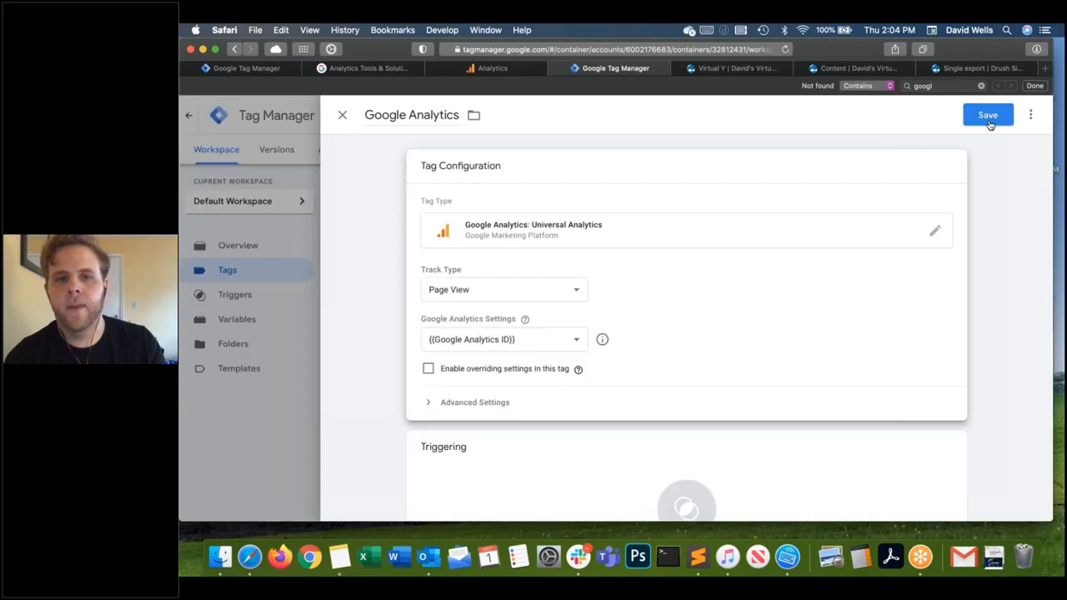
Add the All Pages trigger to the Google Analytics tag and save the tag.
{"action": "scroll", "coordinate": [733, 236], "scroll_direction": "down", "scroll_amount": 2}
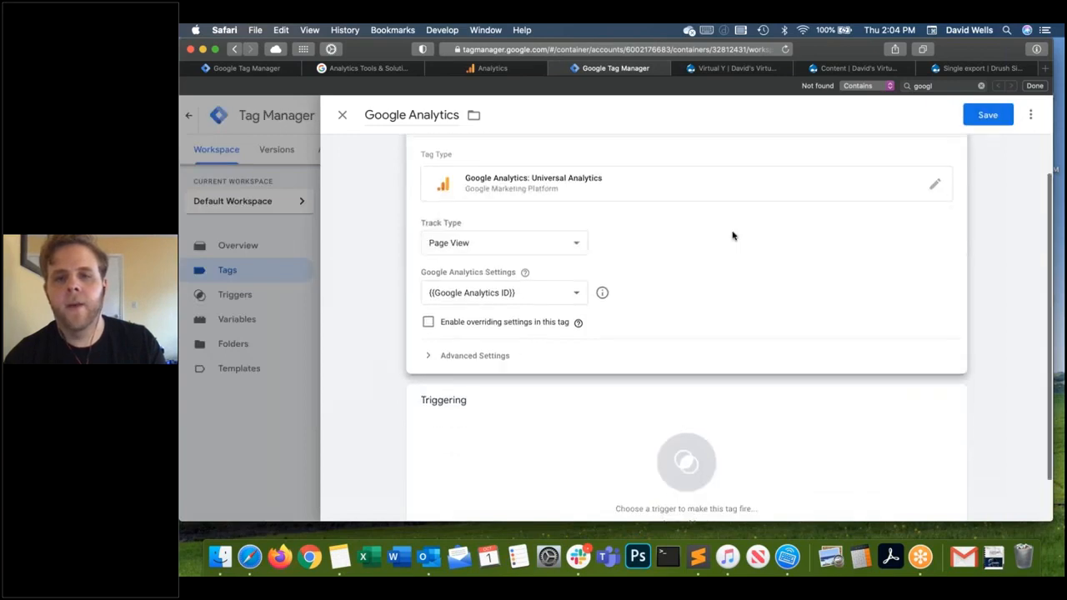
{"action": "scroll", "coordinate": [733, 238], "scroll_direction": "down", "scroll_amount": 2}
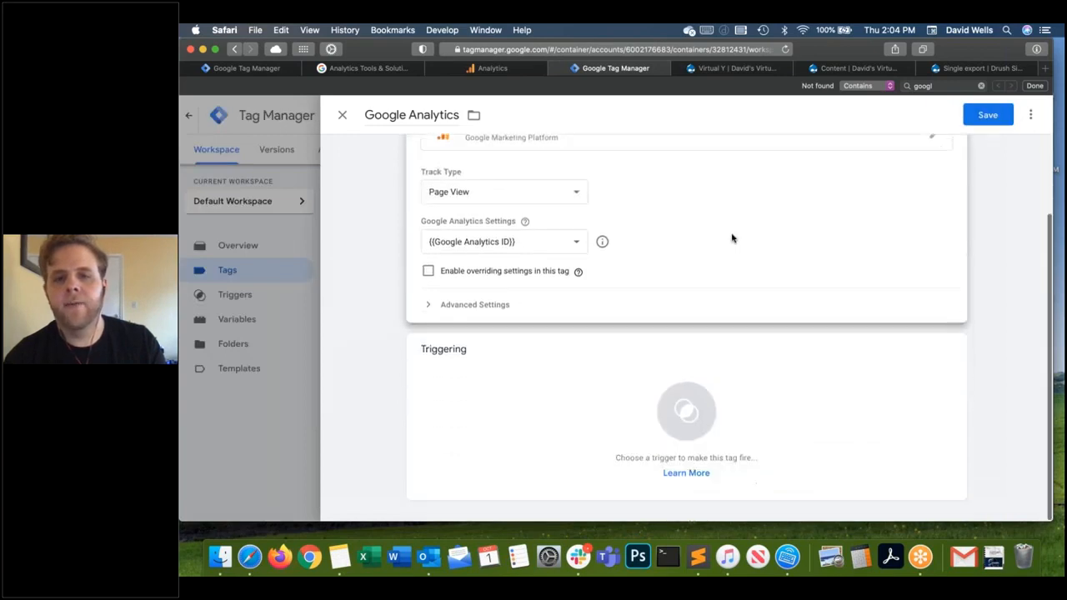
{"action": "left_click", "coordinate": [693, 392]}
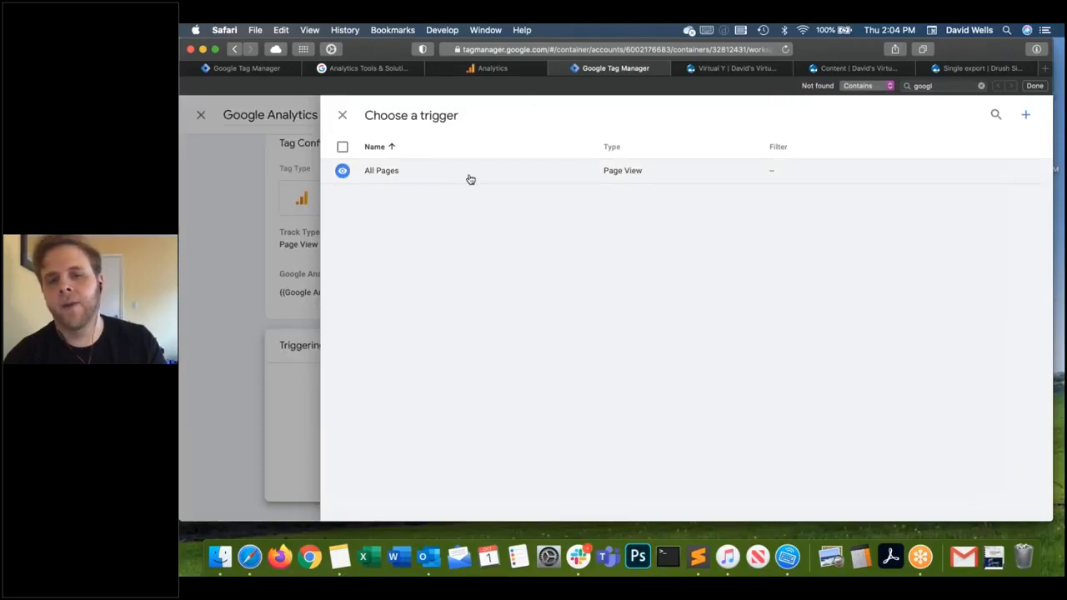
{"action": "left_click", "coordinate": [403, 173]}
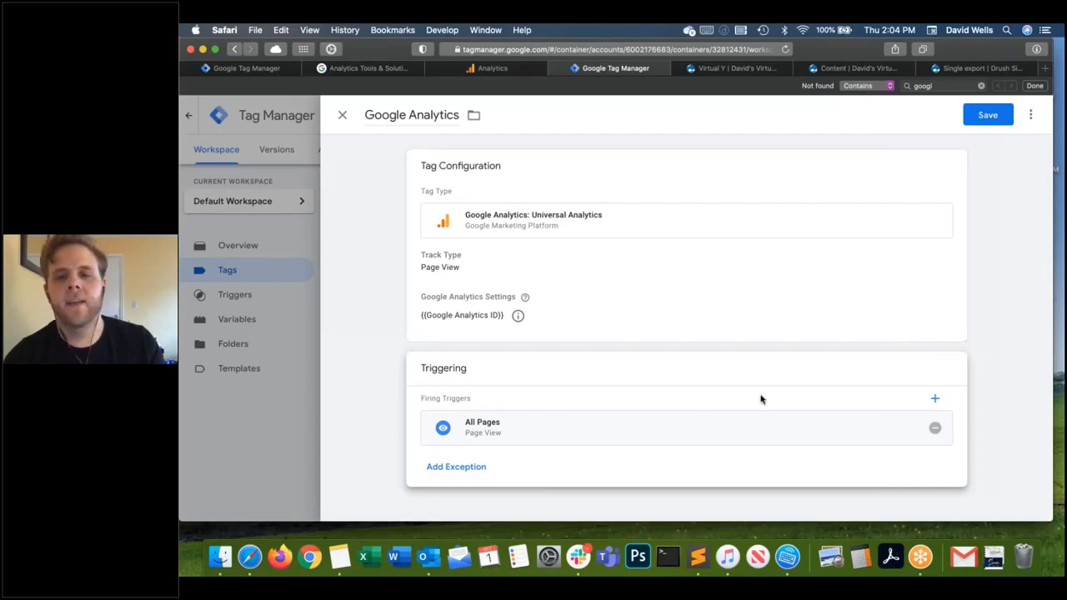
{"action": "left_click", "coordinate": [989, 116]}
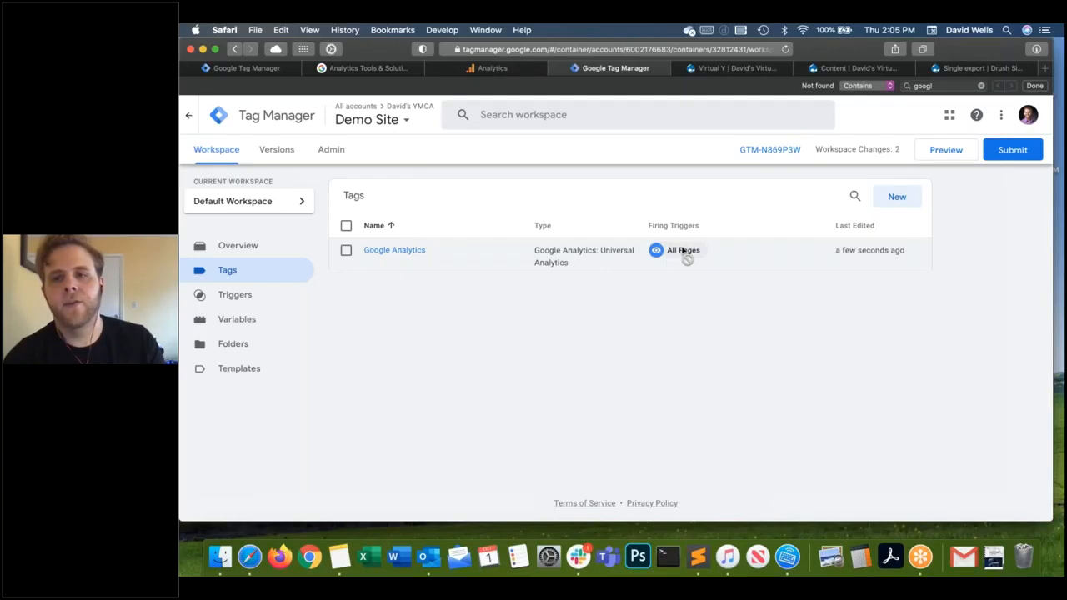
Start preview mode for the Default Workspace and refresh the preview.
{"action": "left_click", "coordinate": [941, 152]}
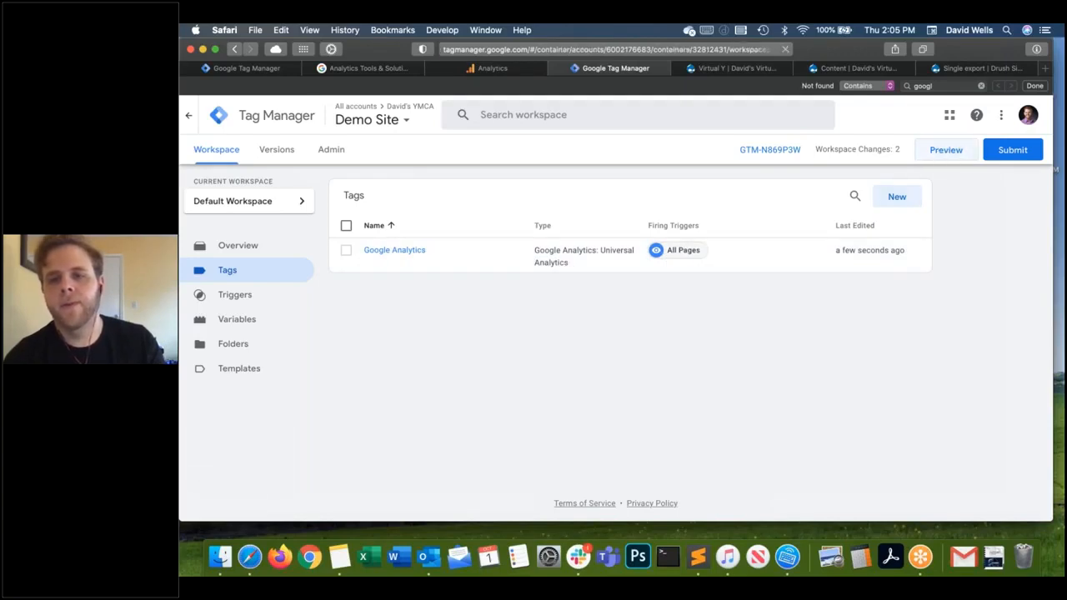
{"action": "left_click", "coordinate": [617, 263]}
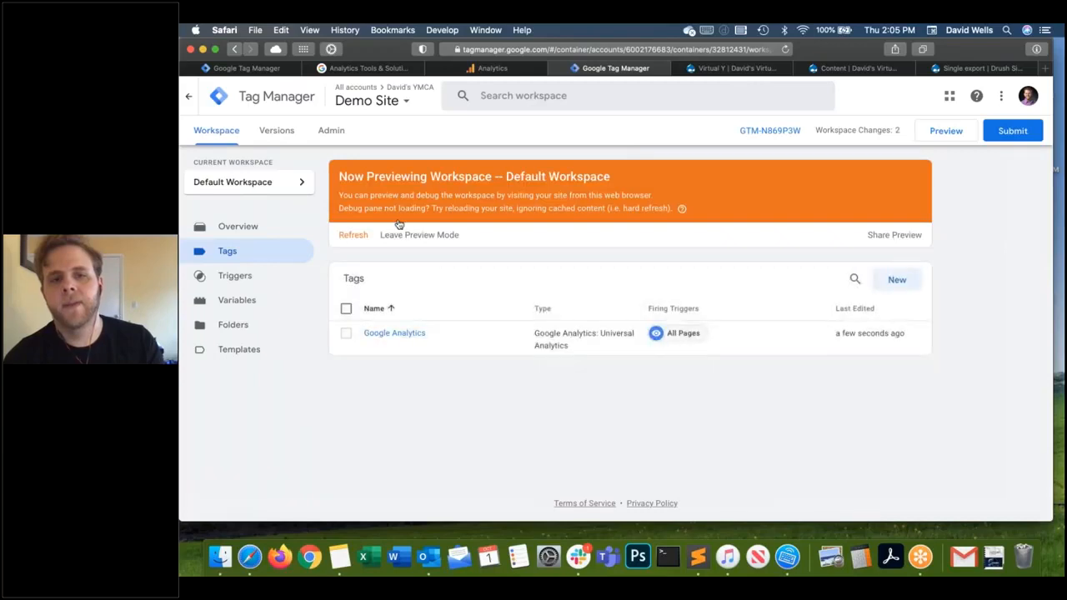
{"action": "left_click", "coordinate": [360, 236]}
Switch to the Virtual Y site and check in the Tag Manager debug pane whether the Google Analytics tag fires.
{"action": "left_click", "coordinate": [745, 69]}
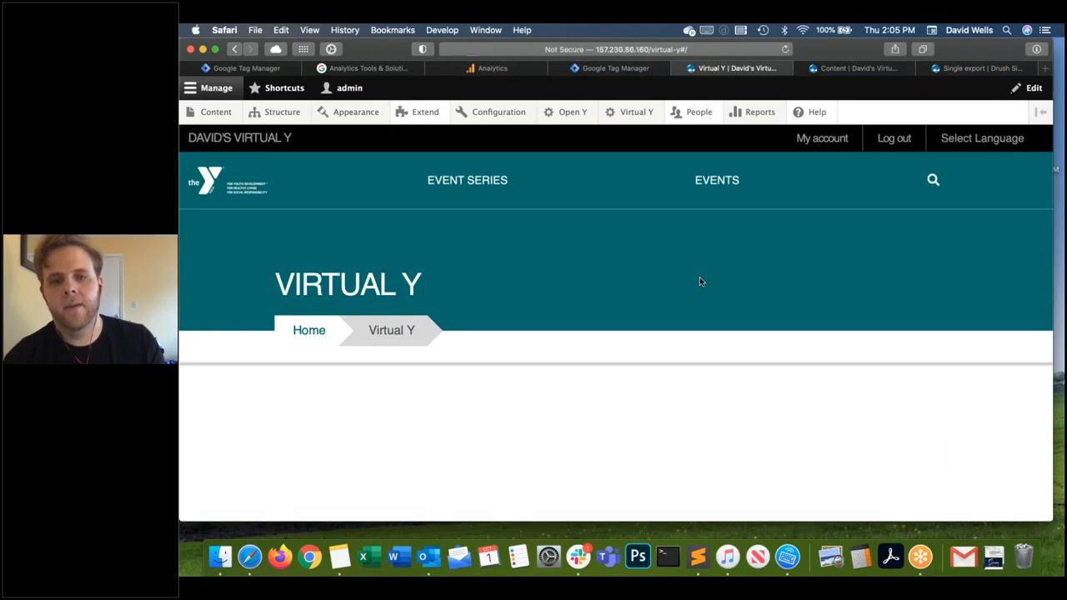
{"action": "scroll", "coordinate": [577, 427], "scroll_direction": "down", "scroll_amount": 2}
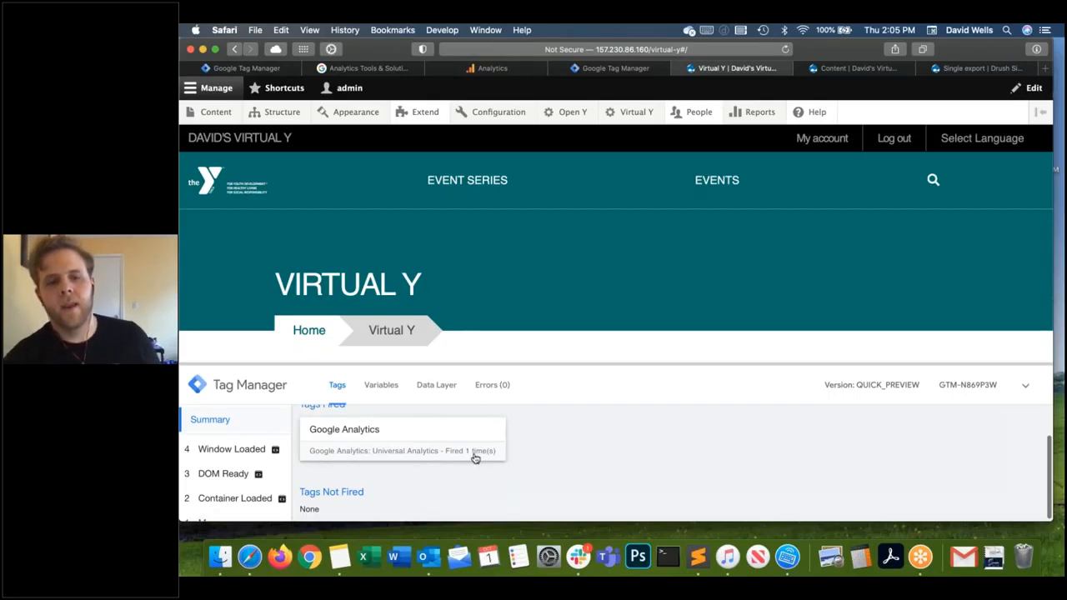
{"action": "left_click", "coordinate": [467, 180]}
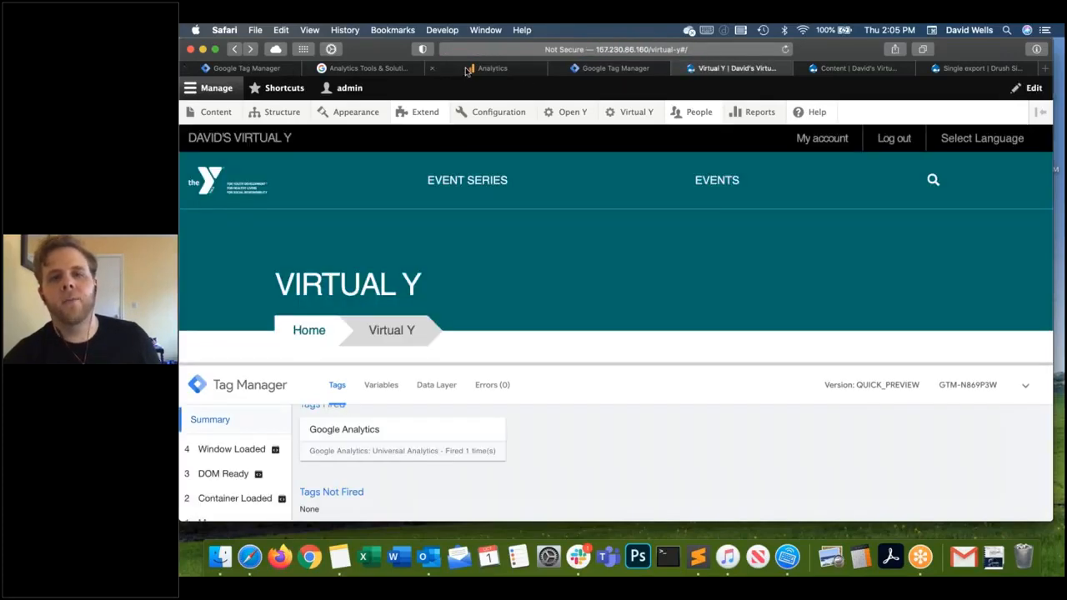
Switch to Google Analytics and check the Realtime Overview report for active users and pages.
{"action": "left_click", "coordinate": [467, 72]}
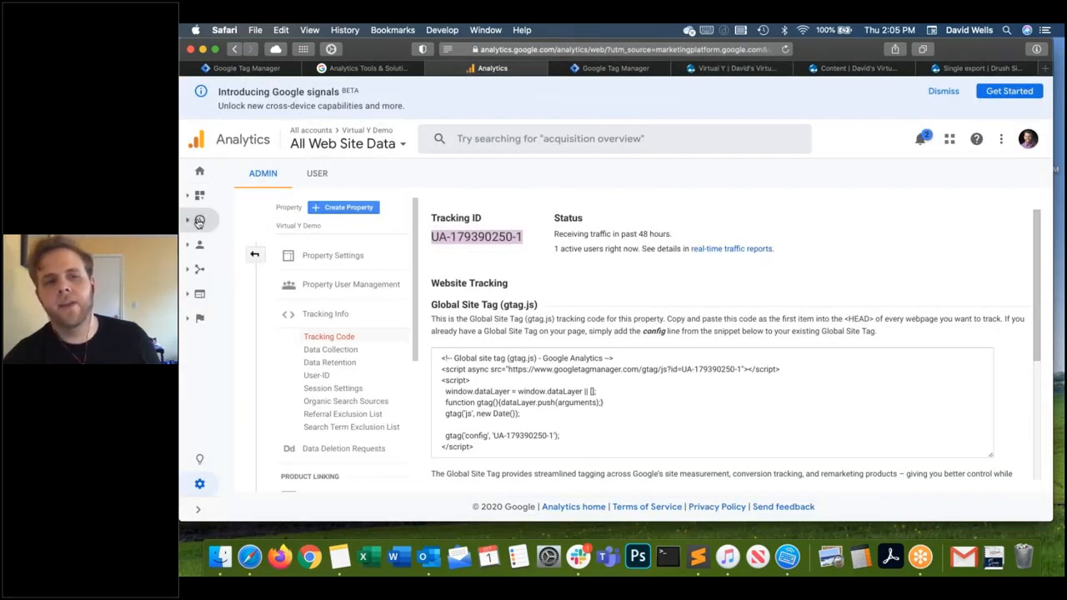
{"action": "left_click", "coordinate": [200, 222]}
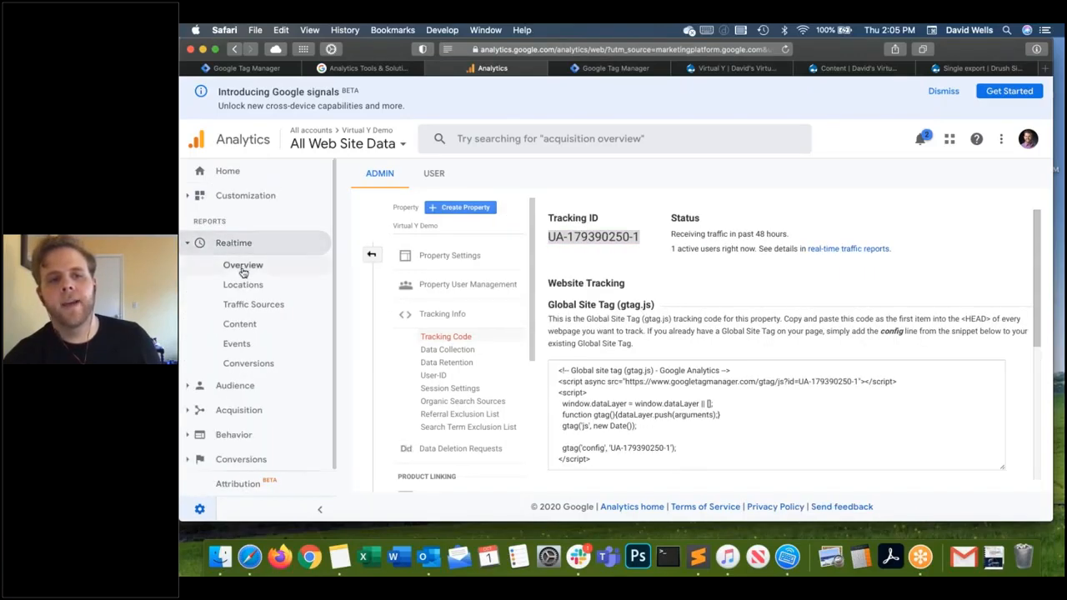
{"action": "left_click", "coordinate": [240, 265]}
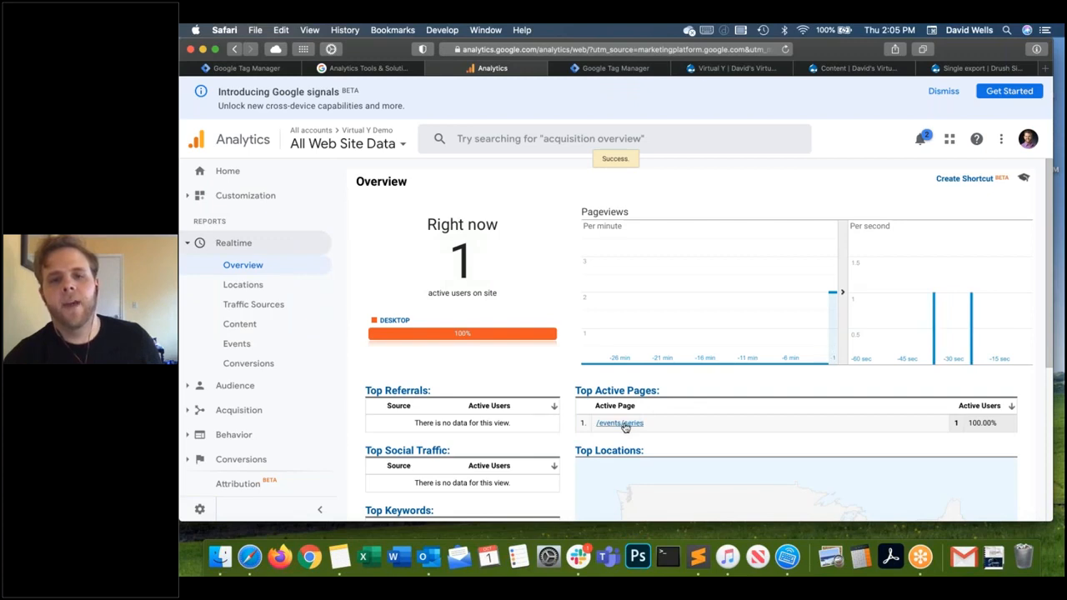
Compare the Virtual Y site and its Tag Manager debug pane with the pageviews and active pages in the realtime report.
{"action": "left_click", "coordinate": [734, 69]}
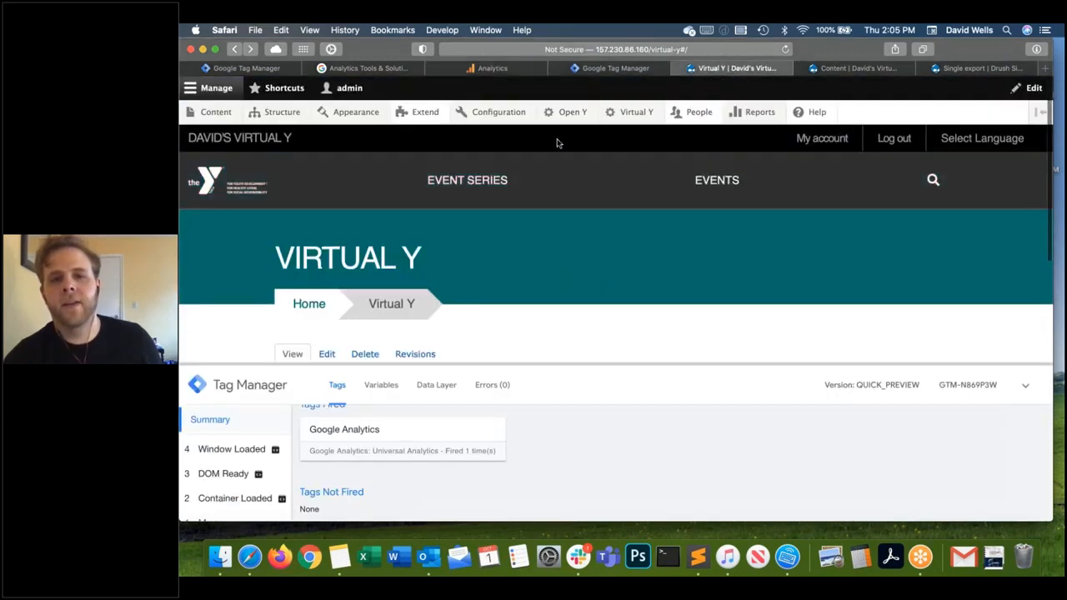
{"action": "left_click", "coordinate": [523, 70]}
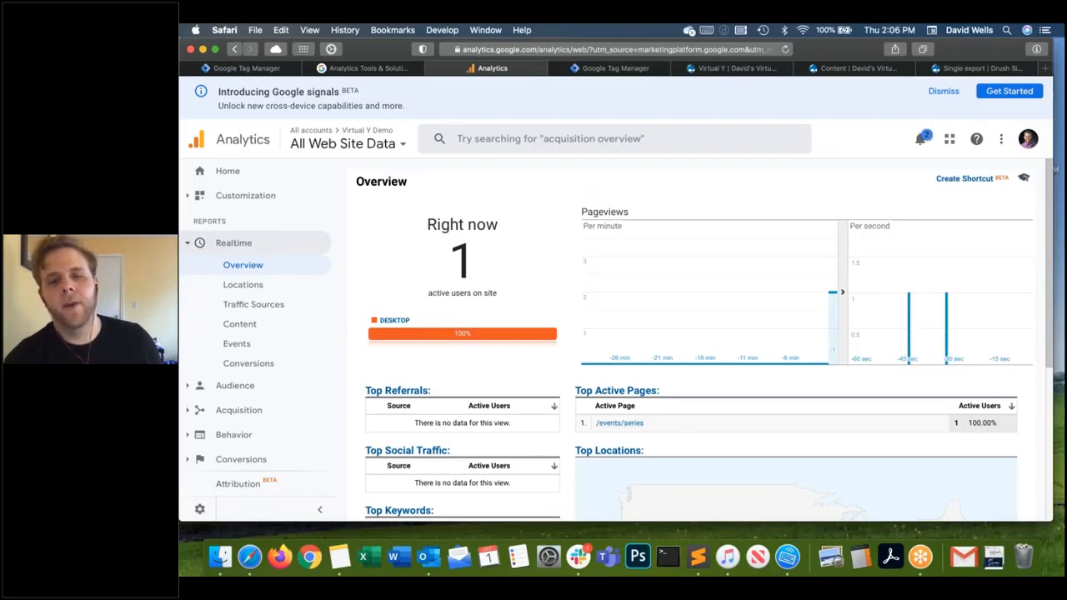
{"action": "left_click", "coordinate": [695, 67]}
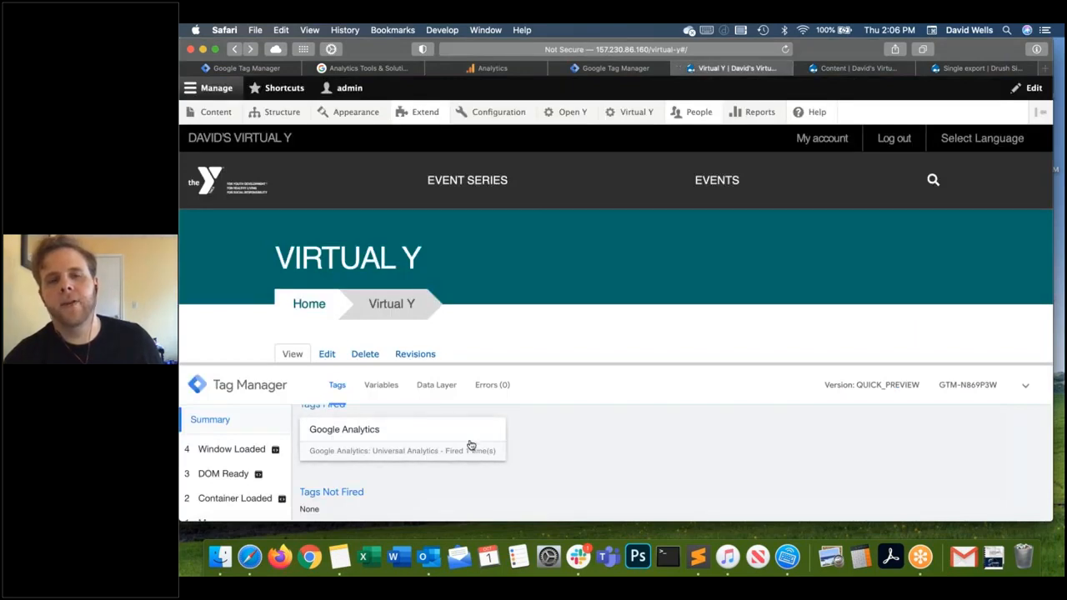
{"action": "left_click", "coordinate": [525, 72]}
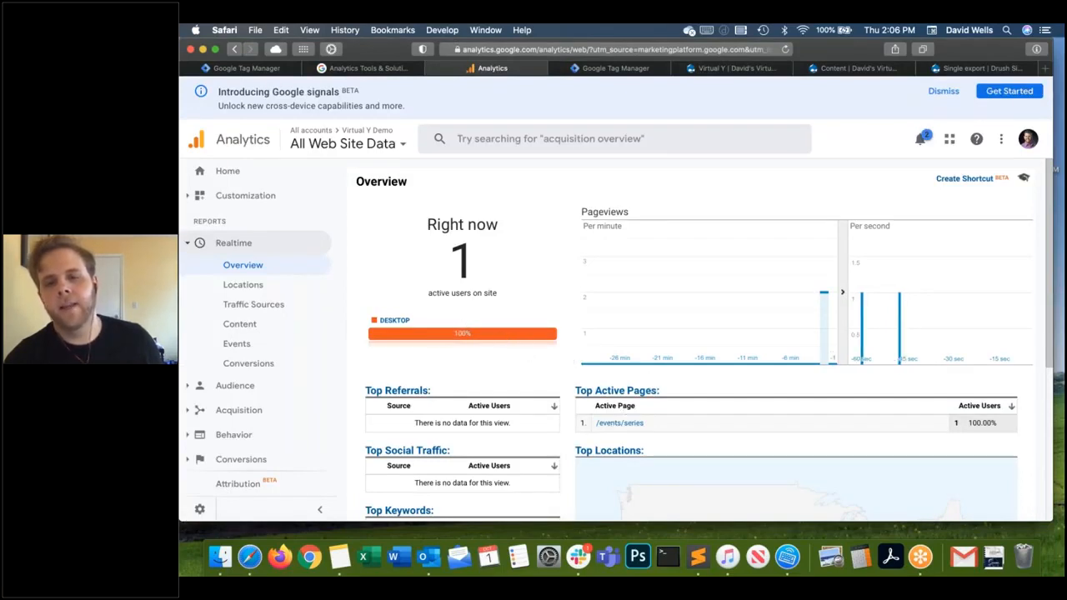
{"action": "left_click", "coordinate": [724, 70]}
Publish the Tag Manager workspace changes to Live as version "Google Analytics Added" with the description "I added Google Analytics.".
{"action": "left_click", "coordinate": [652, 72]}
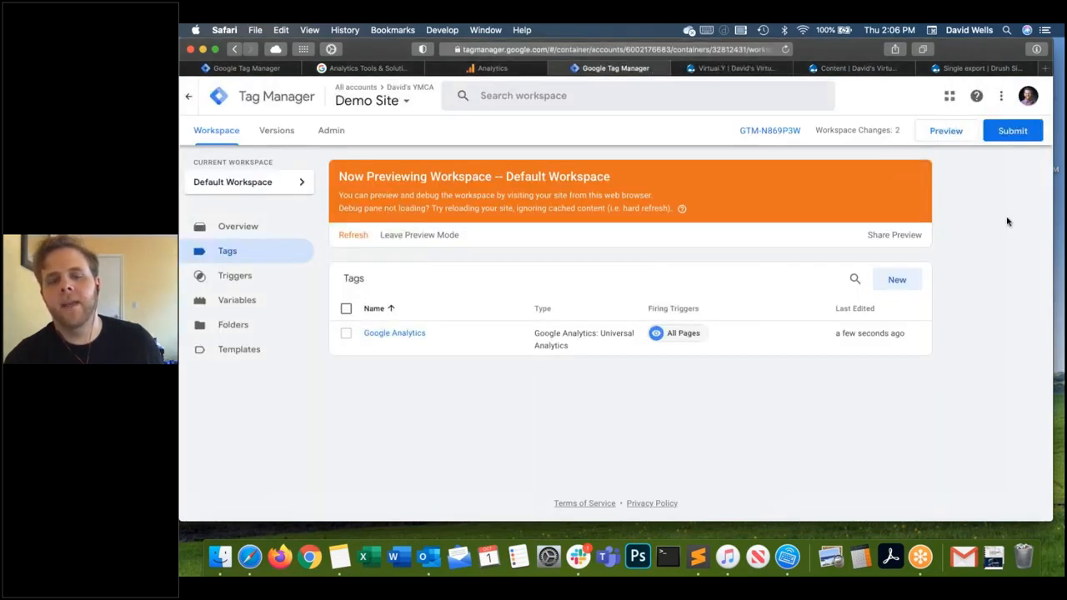
{"action": "left_click", "coordinate": [1011, 131]}
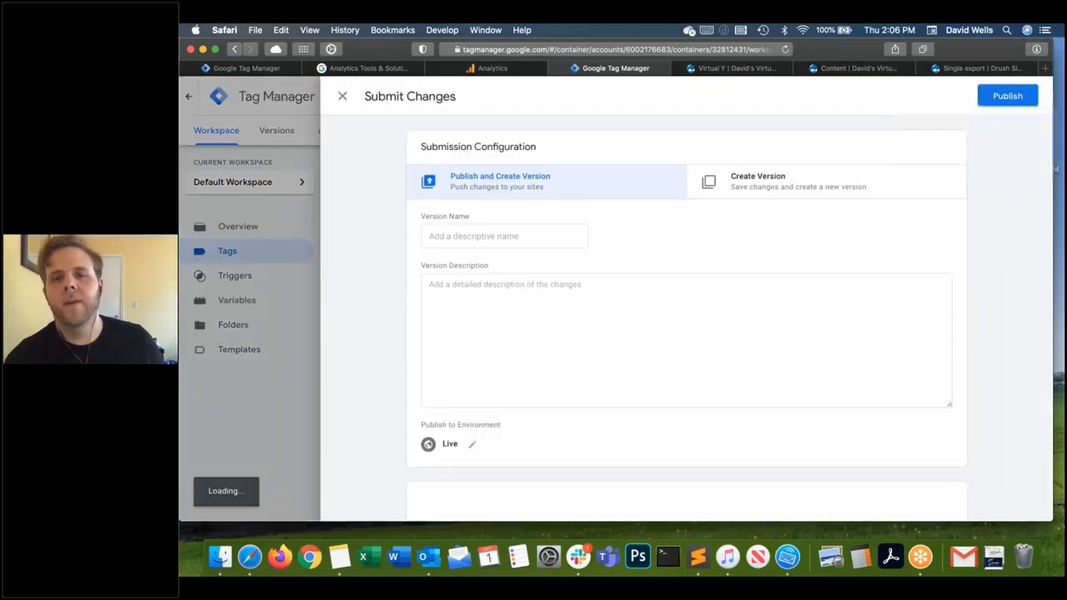
{"action": "left_click", "coordinate": [517, 240]}
{"action": "type", "text": "Good"}
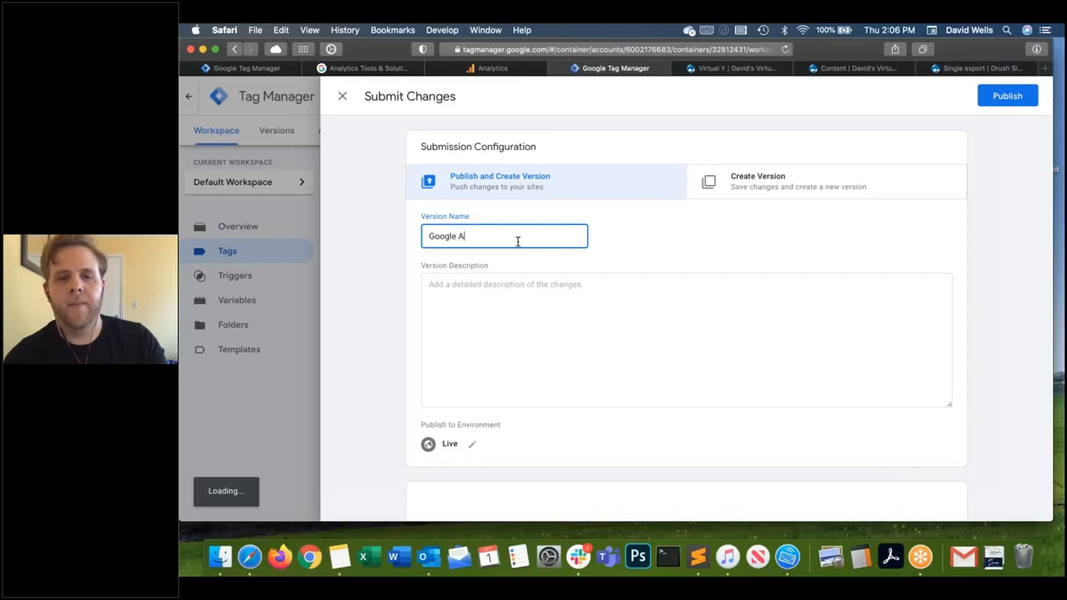
{"action": "type", "text": "le Analytics Added"}
{"action": "left_click", "coordinate": [530, 319]}
{"action": "type", "text": "I a"}
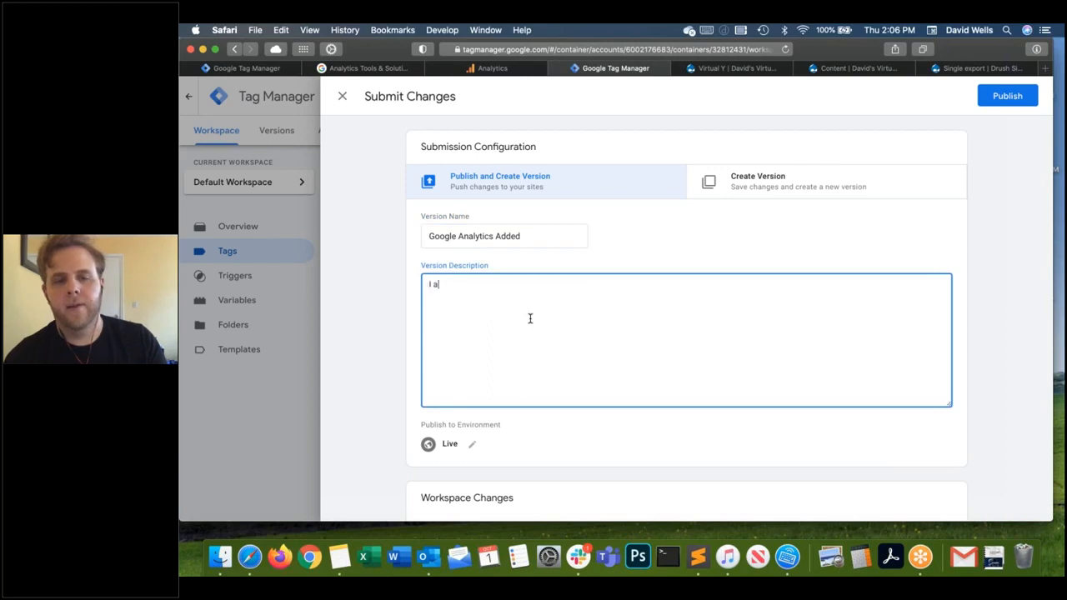
{"action": "type", "text": "dded Google A"}
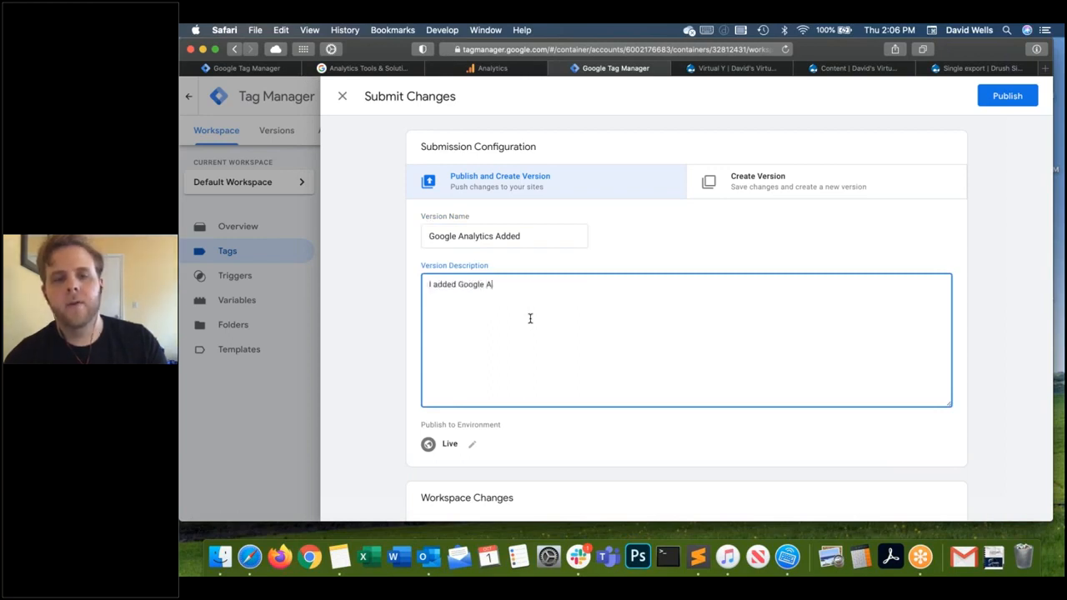
{"action": "type", "text": "nalytics."}
{"action": "scroll", "coordinate": [530, 317], "scroll_direction": "down", "scroll_amount": 3}
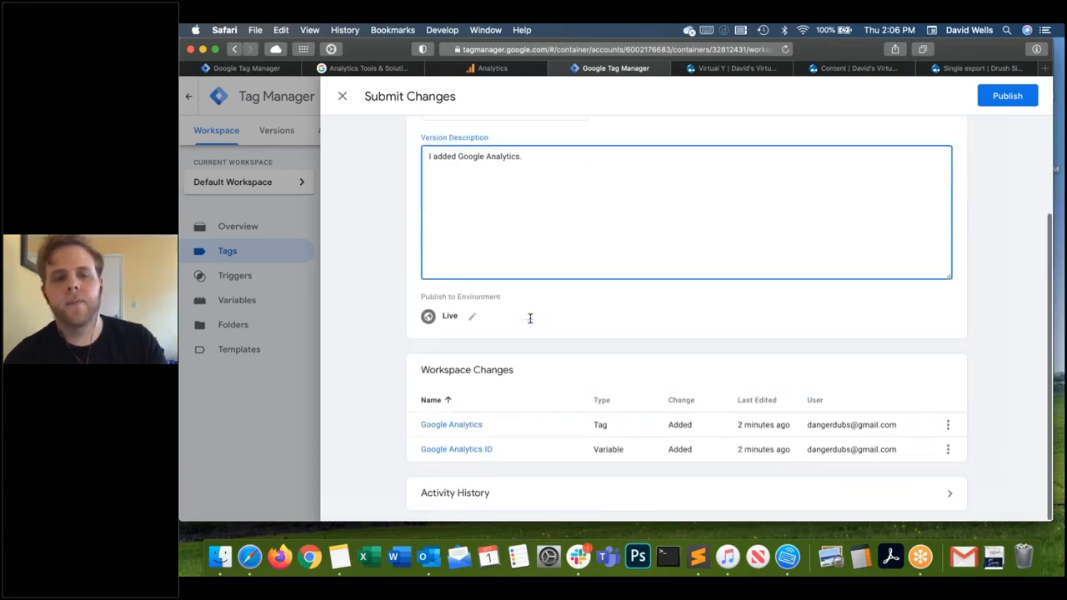
{"action": "left_click", "coordinate": [992, 100]}
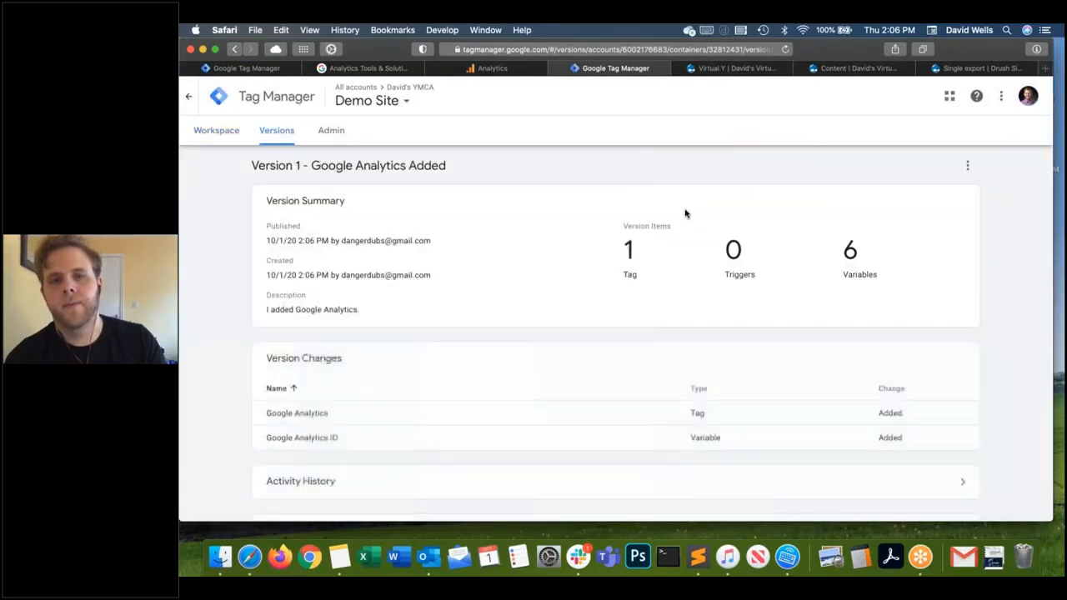
Return to the Demo Site workspace and leave preview mode.
{"action": "left_click", "coordinate": [332, 131]}
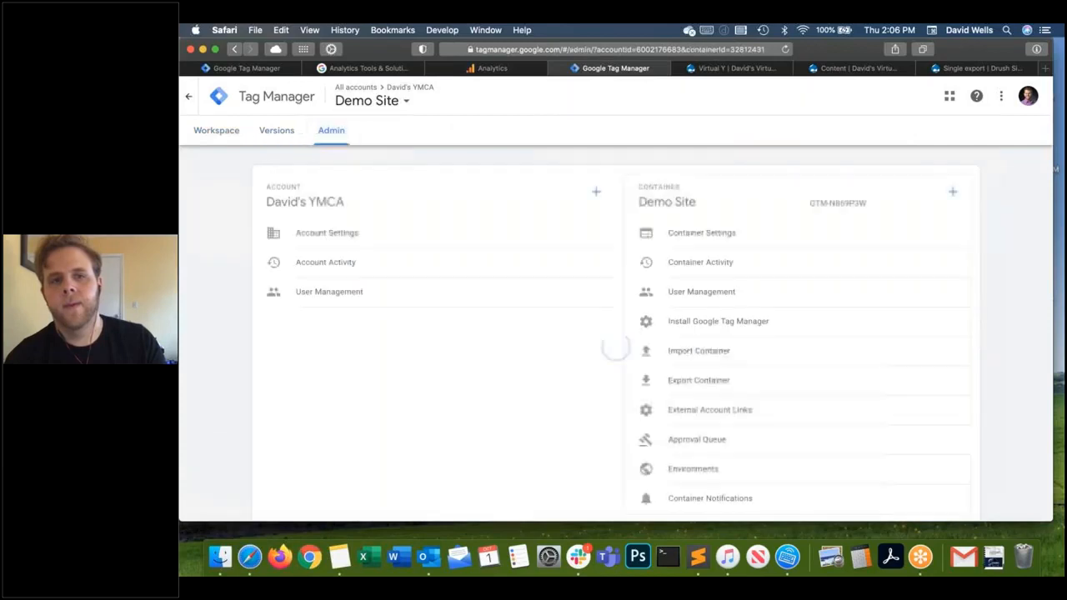
{"action": "left_click", "coordinate": [222, 132]}
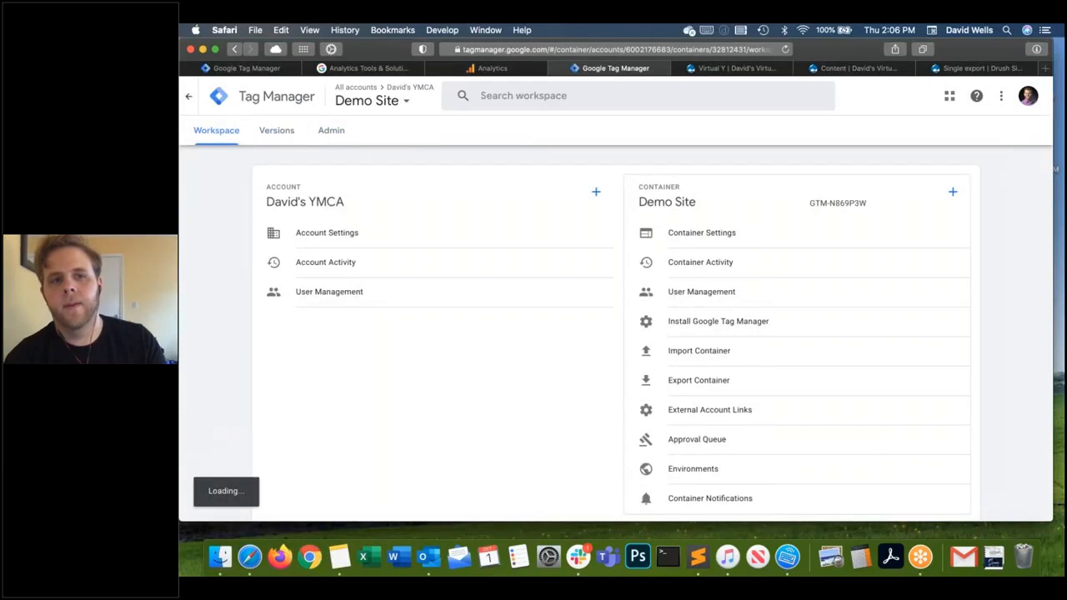
{"action": "left_click", "coordinate": [419, 235]}
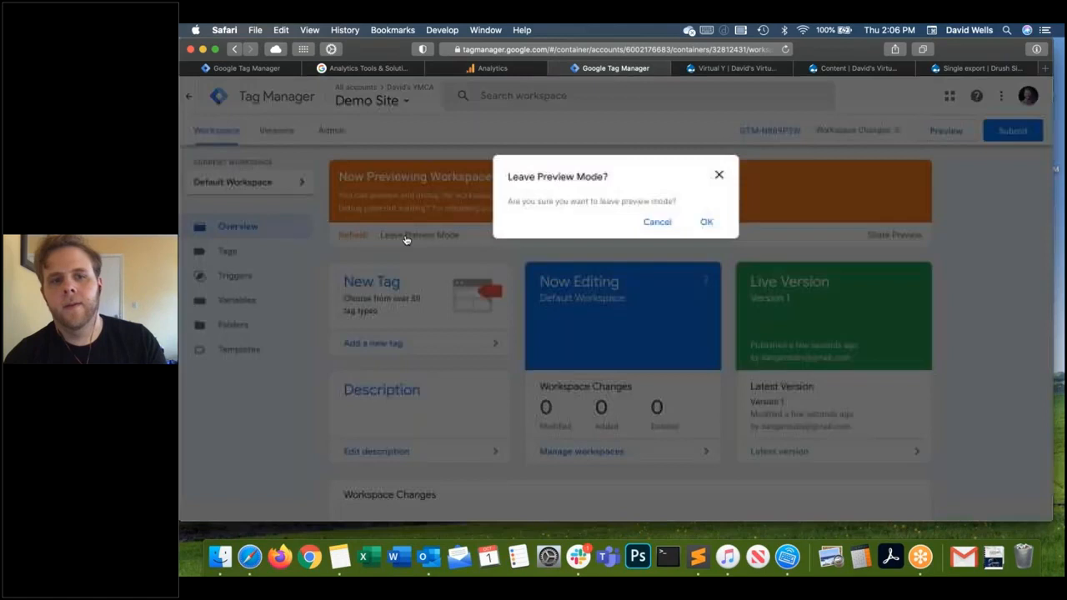
{"action": "left_click", "coordinate": [708, 223]}
{"action": "left_click", "coordinate": [617, 253]}
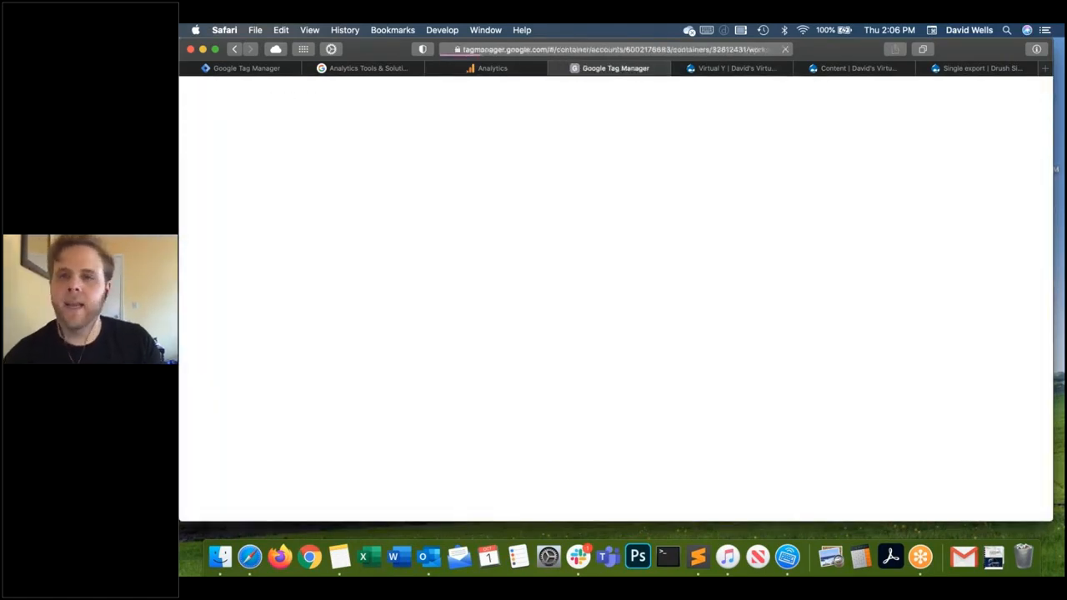